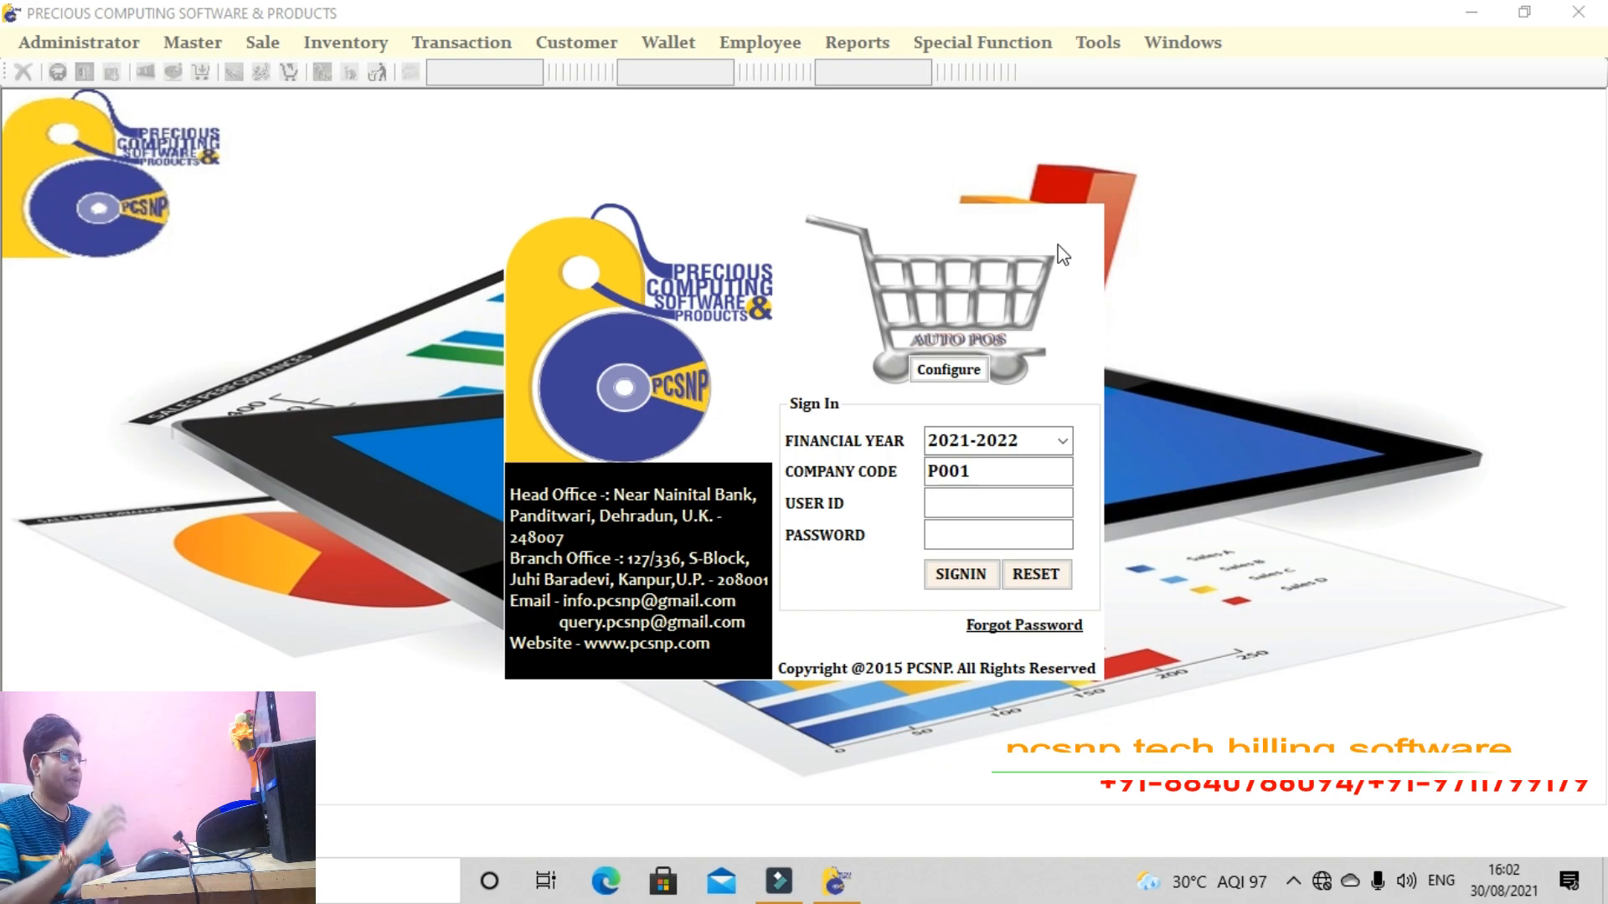
Sign in with the admin user ID and password, then accept running date 23/08/2021
click(1039, 492)
text(admin12345)
key(Tab)
text(1234)
key(Return)
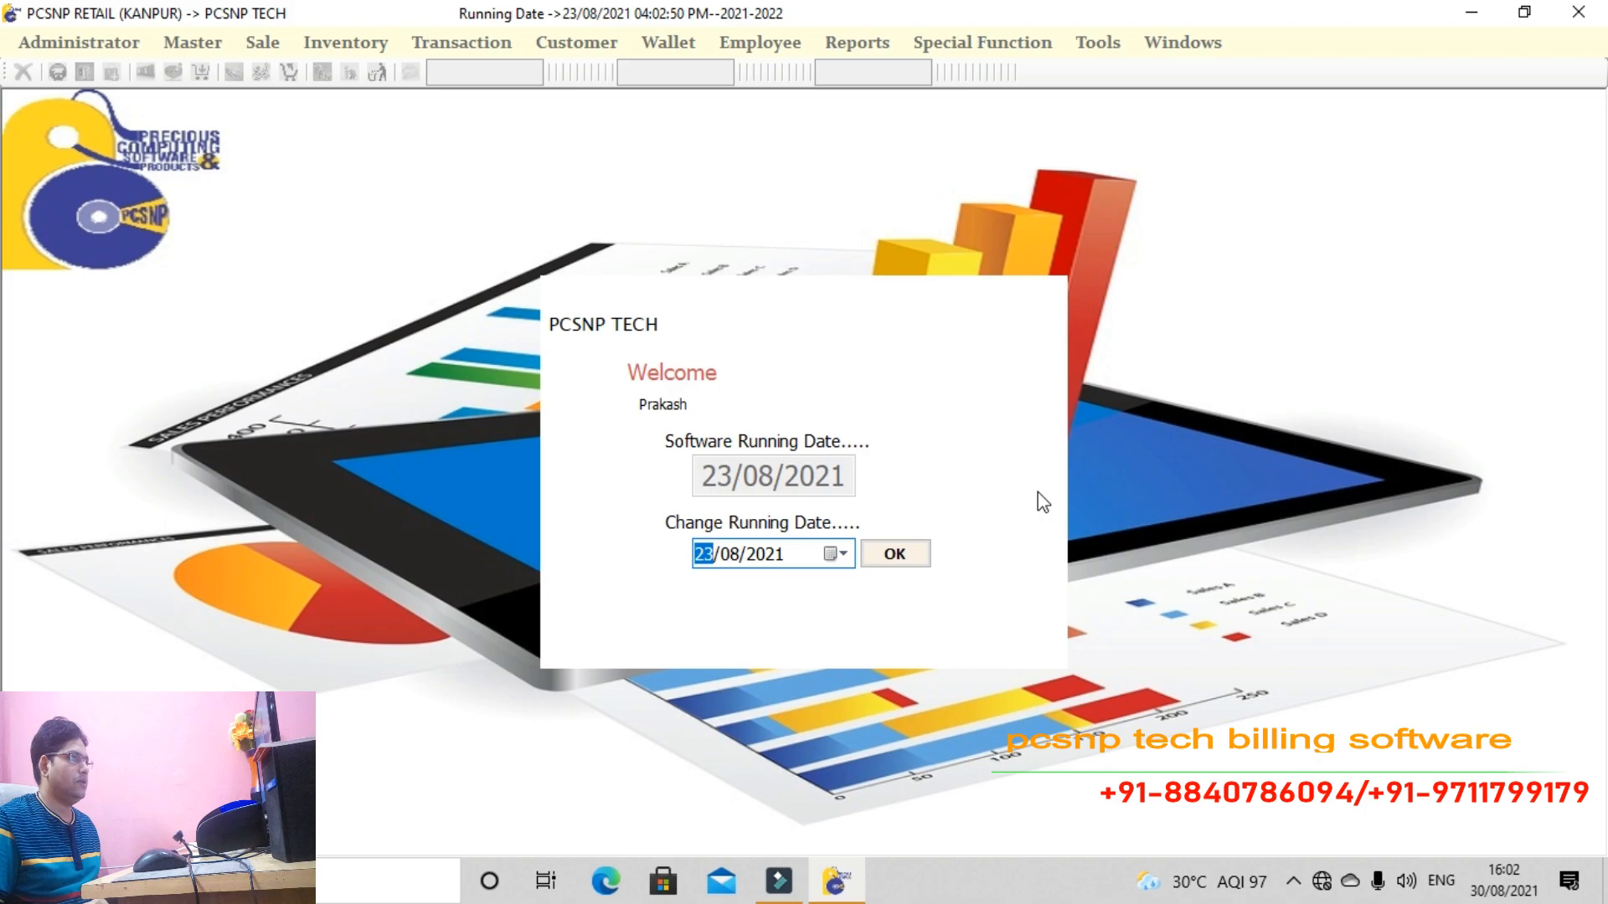
key(Return)
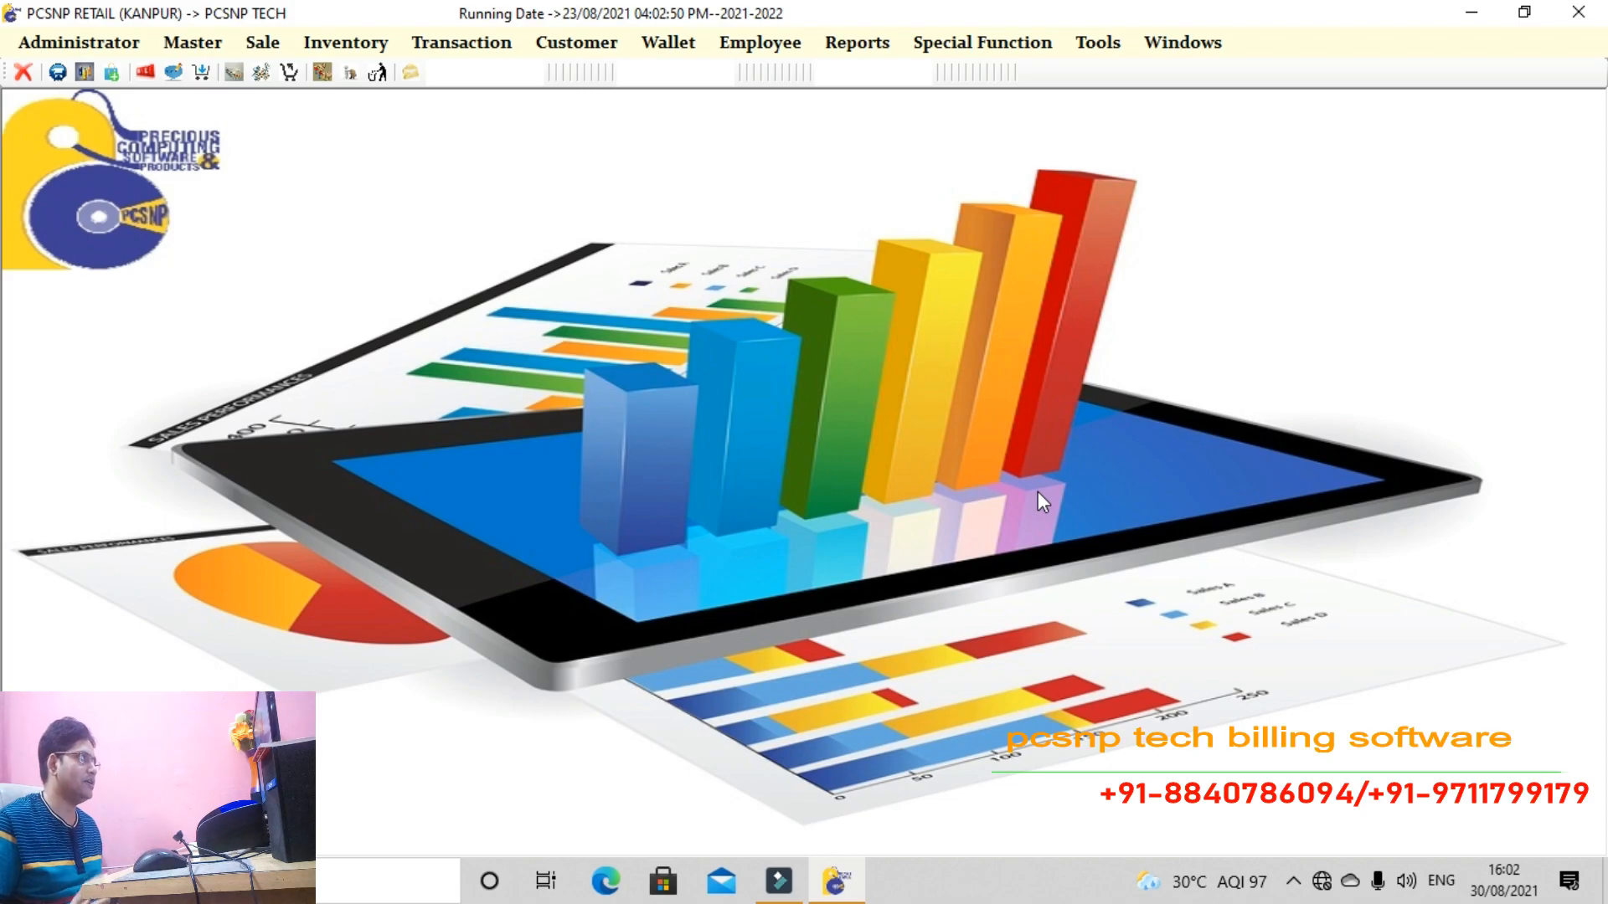
Load POS P001 in Master > Create POS and open its GT2-B1 bill template for editing
click(191, 42)
click(227, 68)
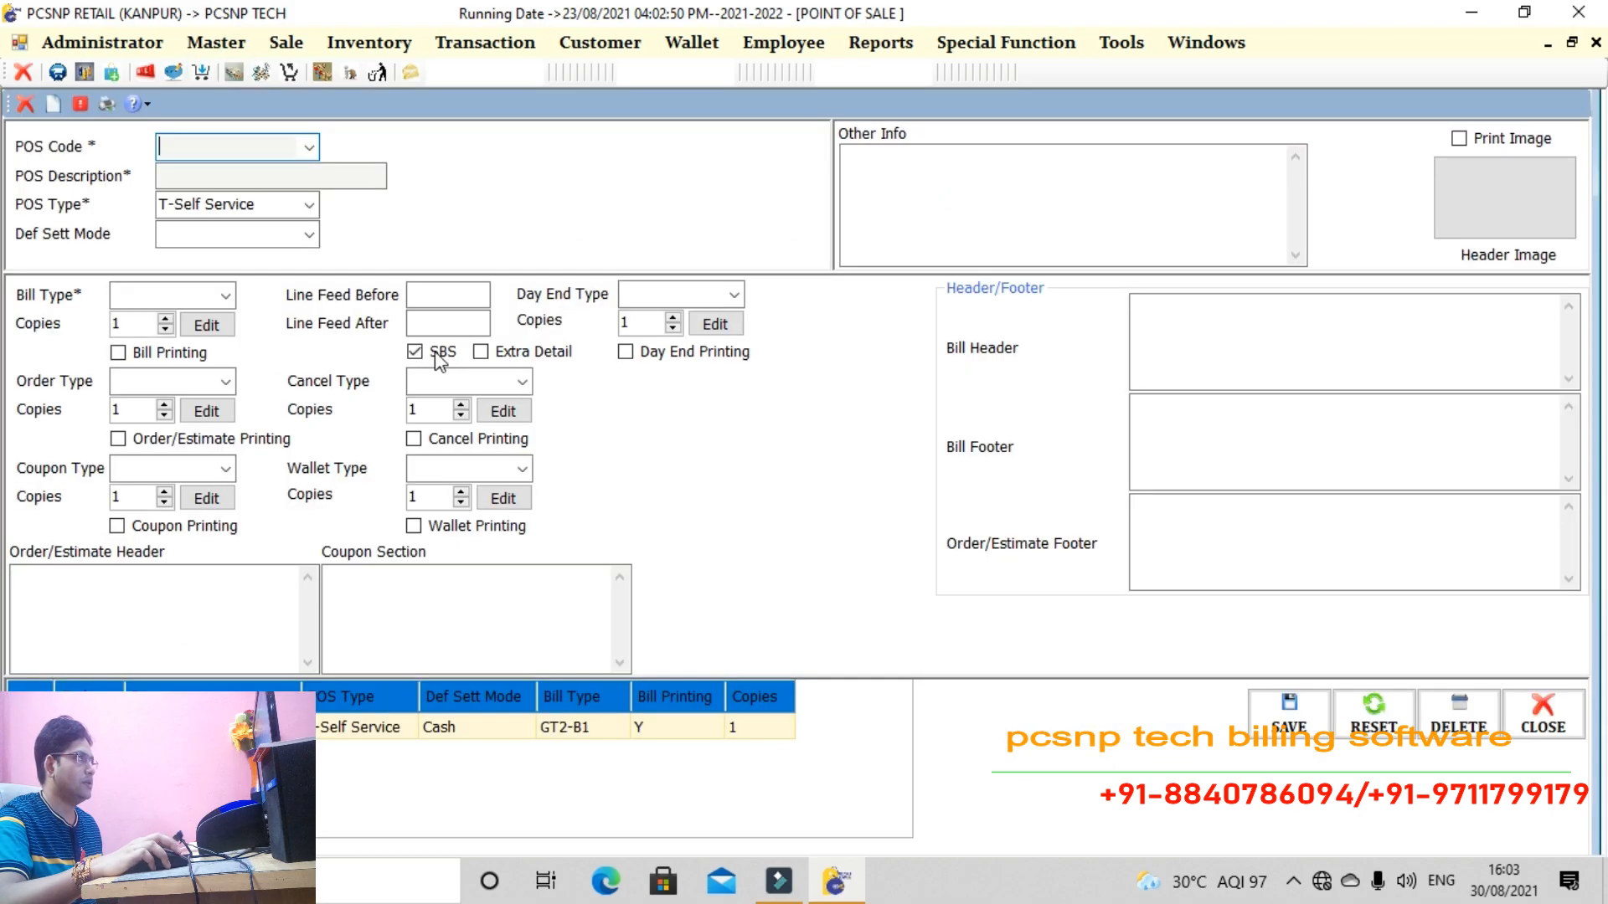
click(309, 148)
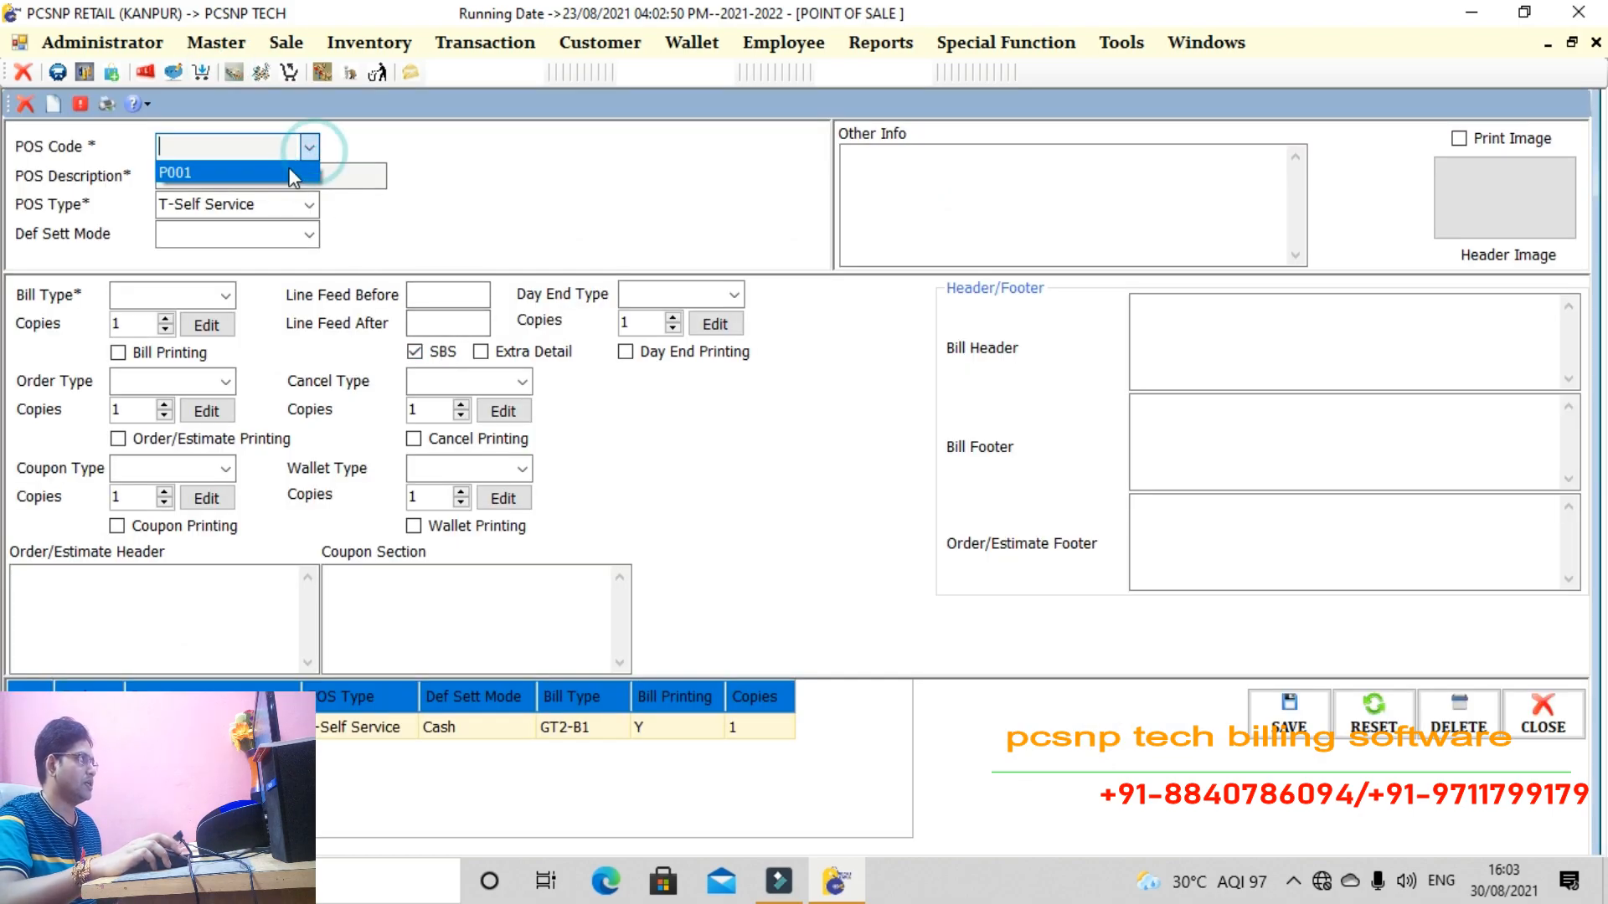
click(290, 173)
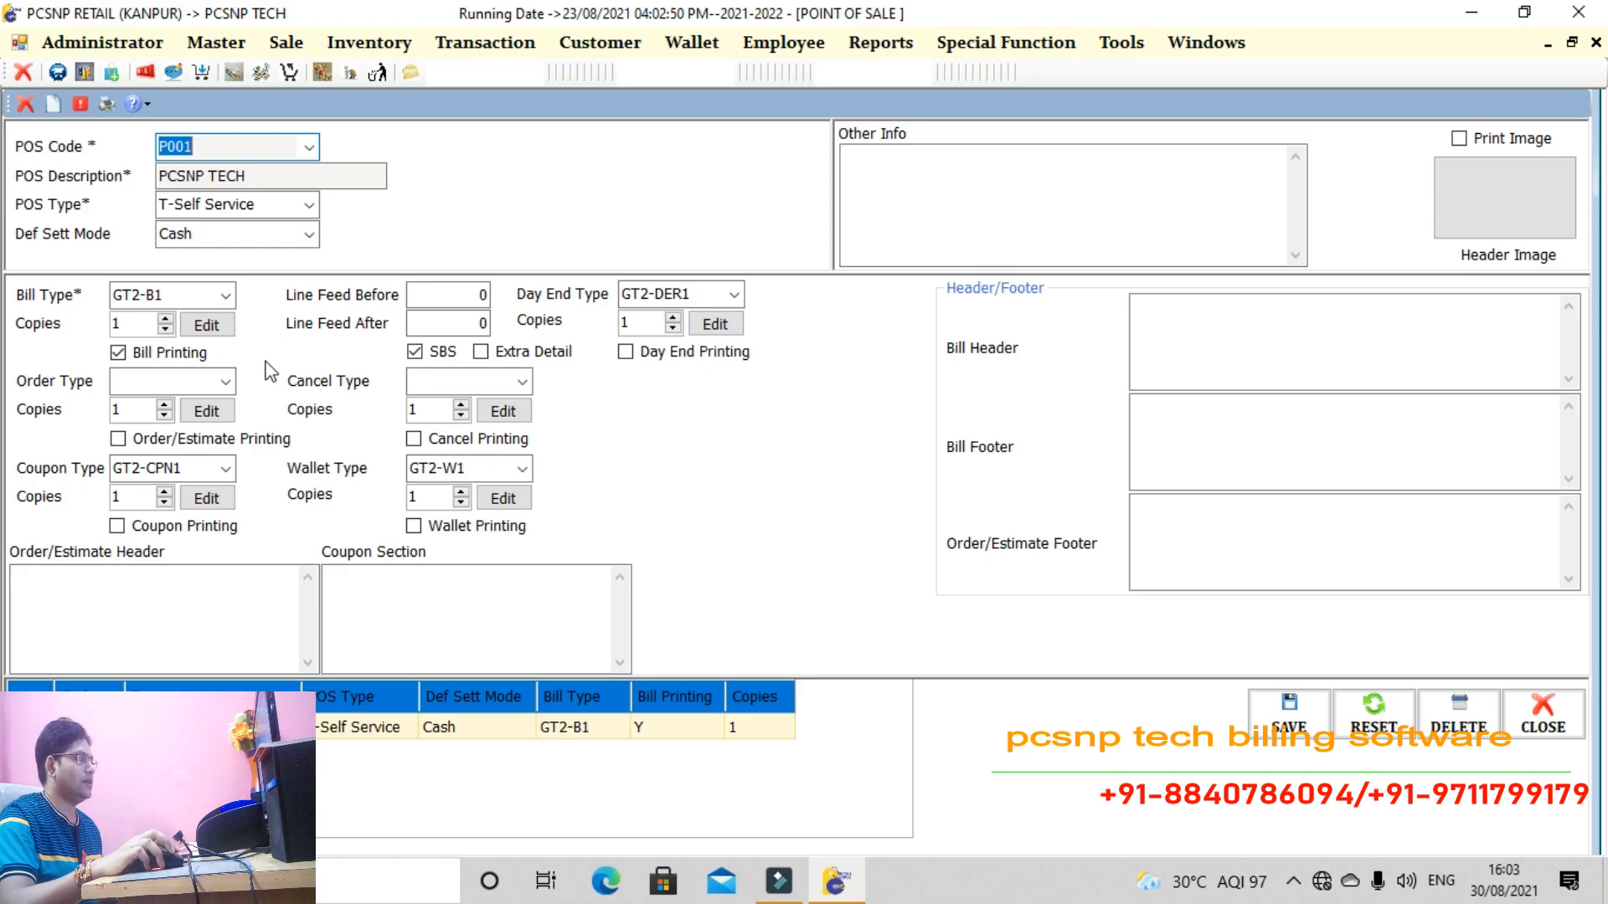
click(217, 329)
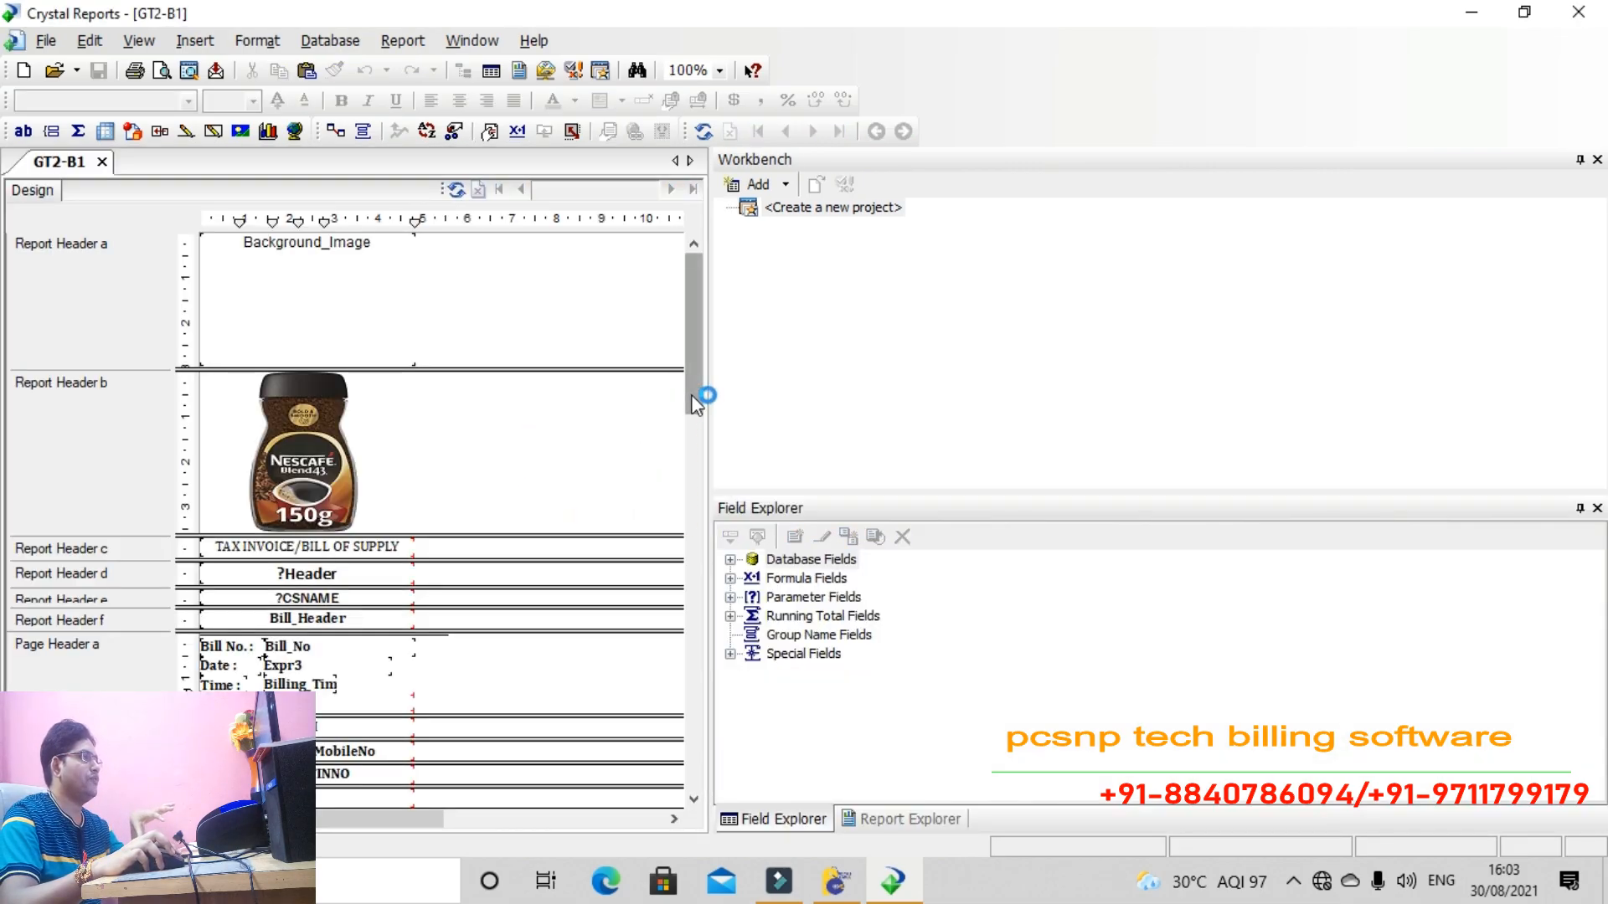
Widen the design pane and delete the coffee-jar OLE picture from Report Header b
drag(711, 442, 1145, 441)
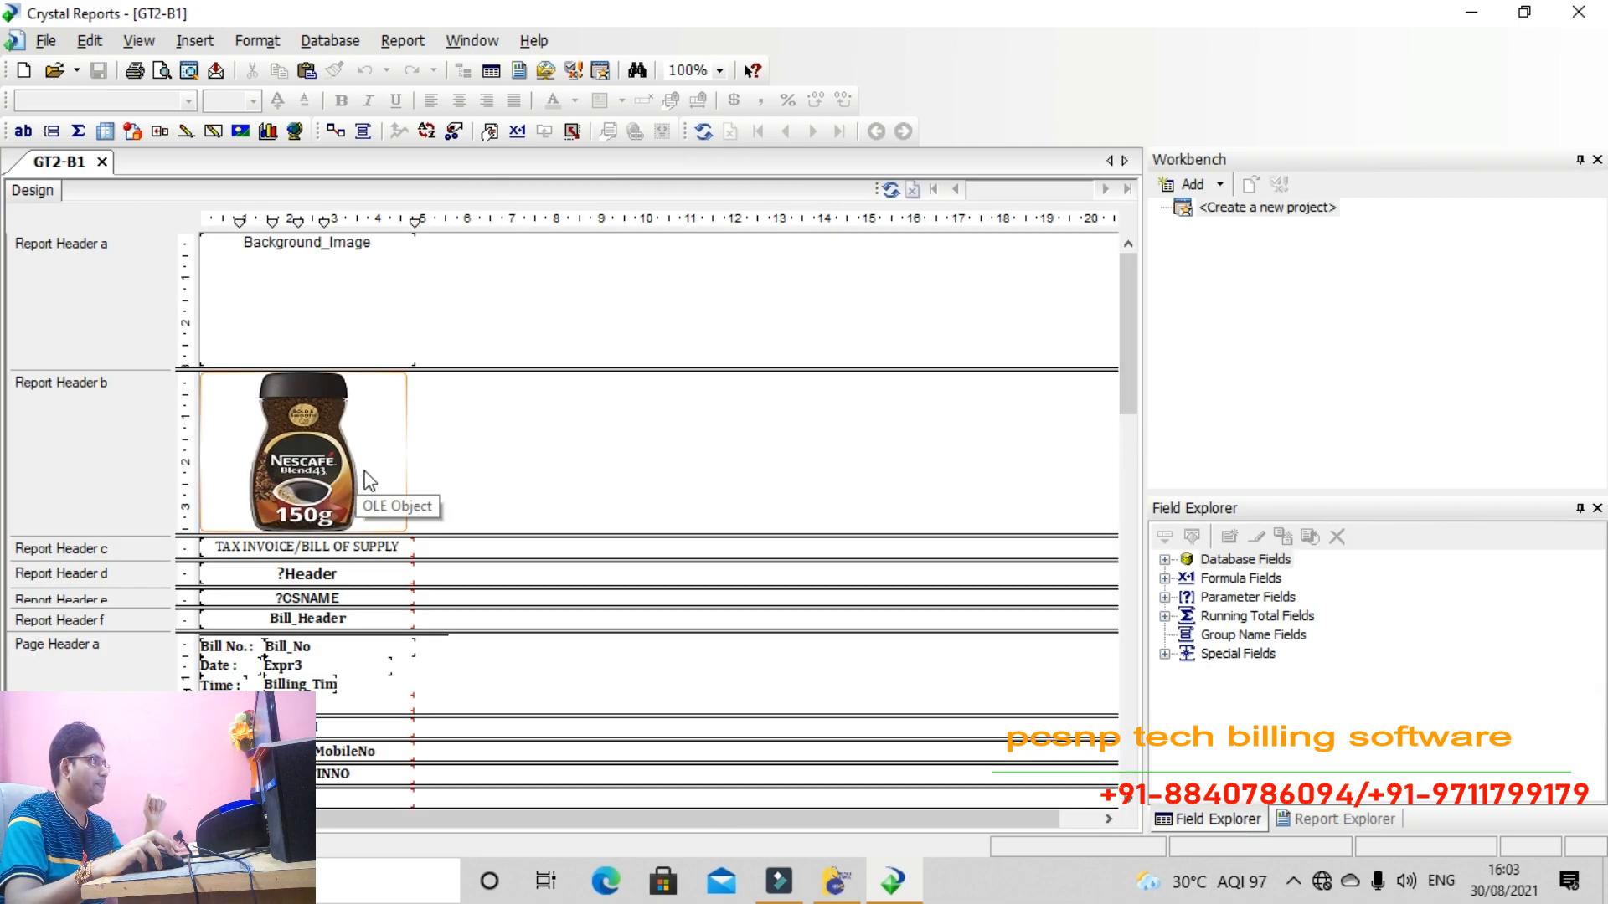
click(346, 328)
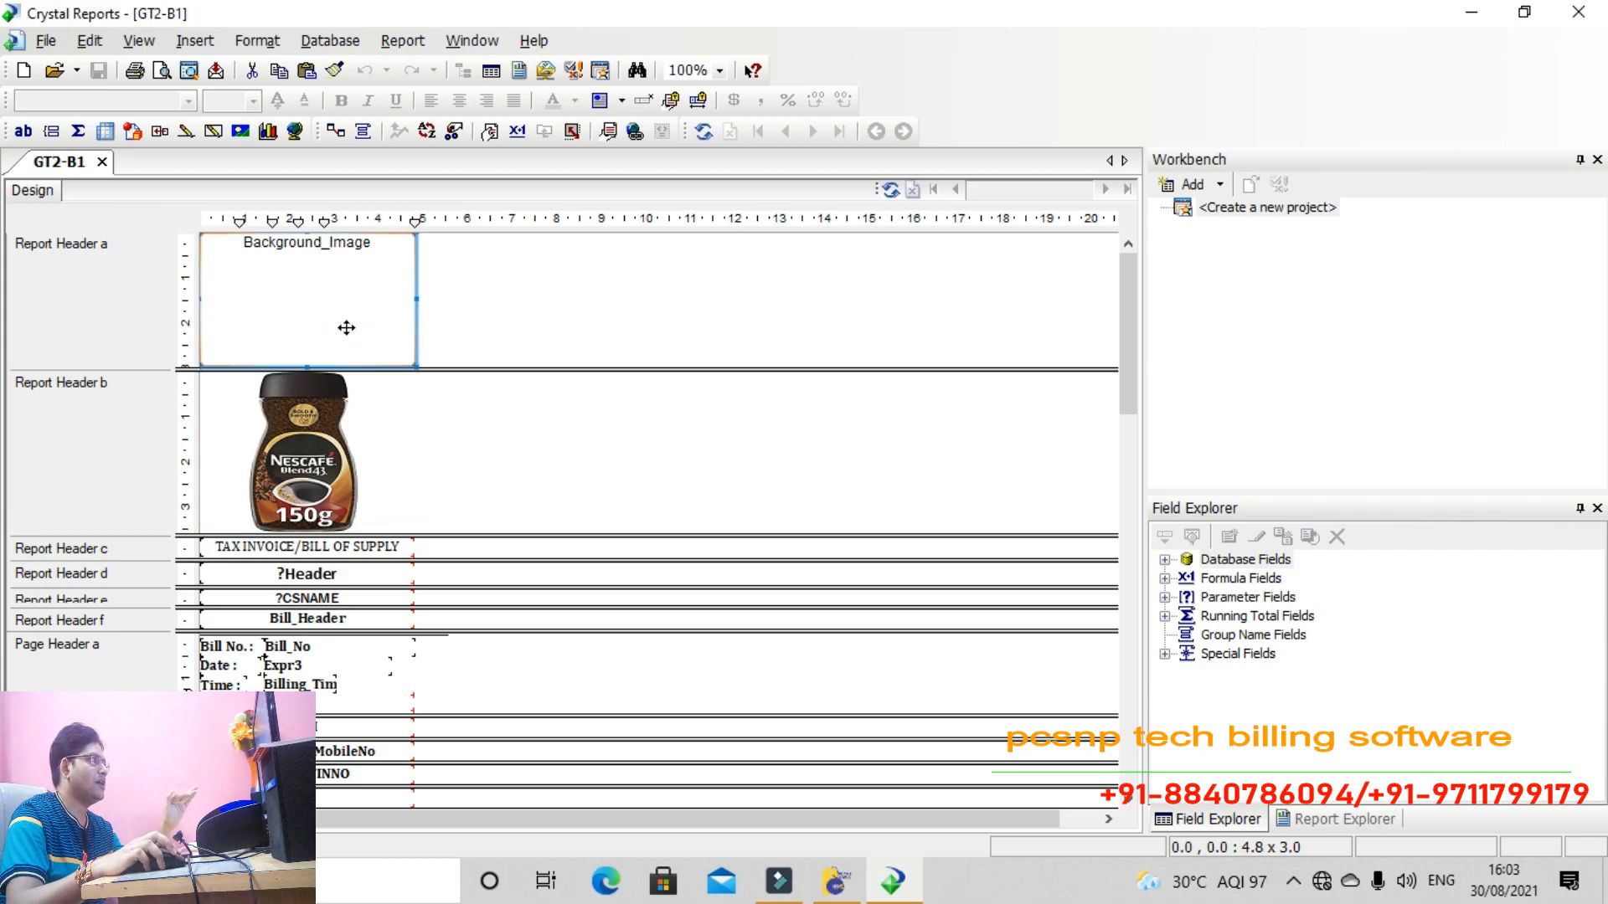
click(343, 425)
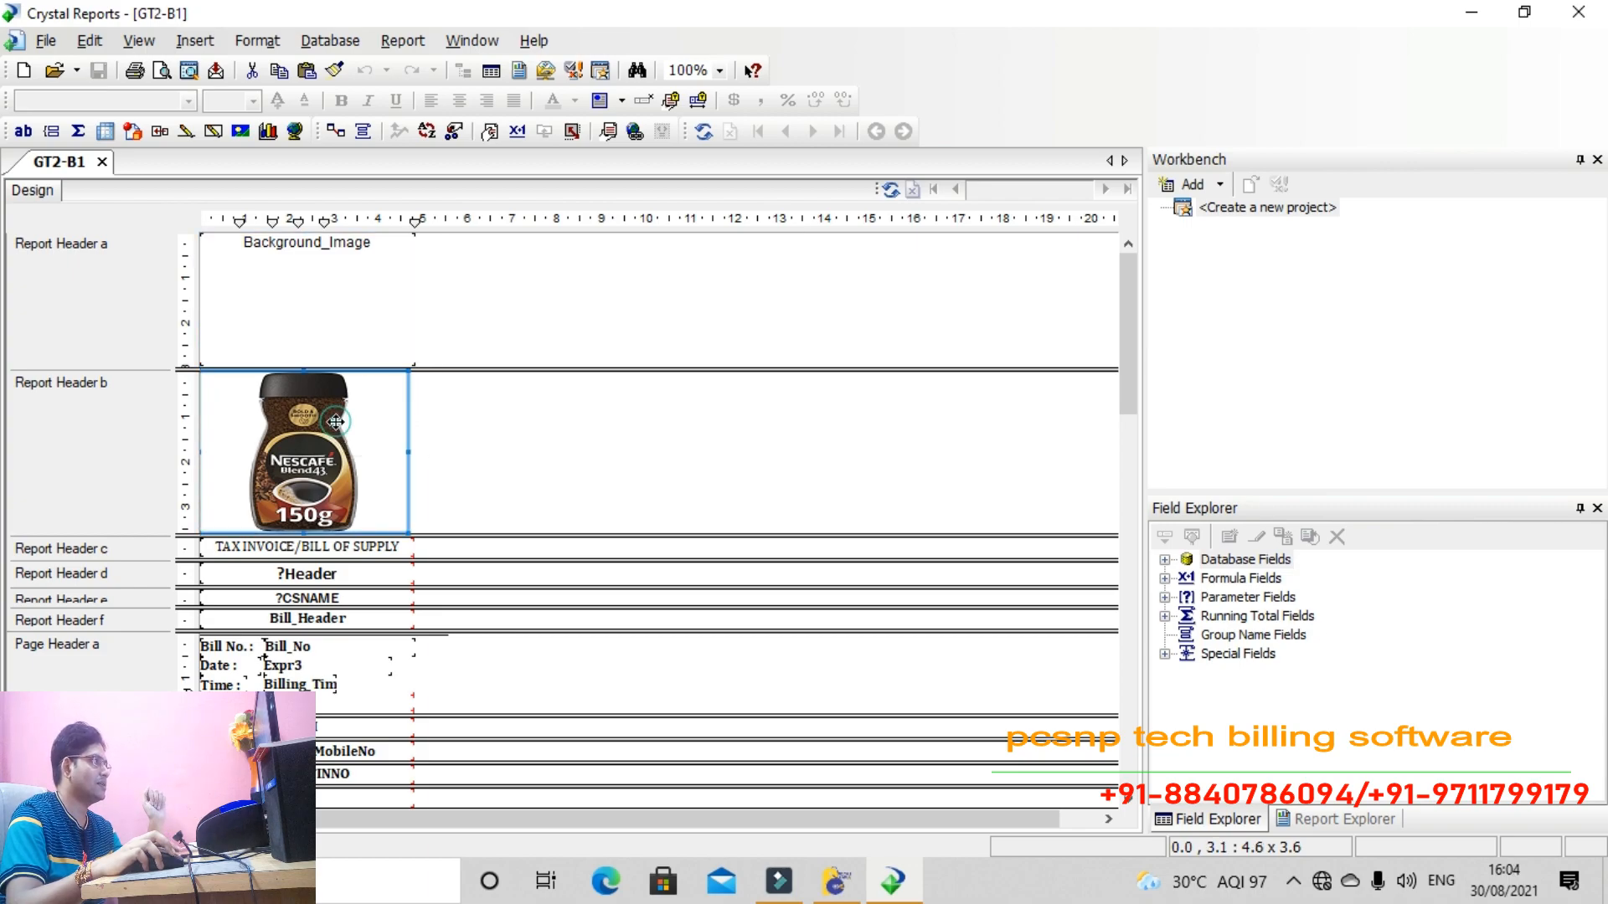
right_click(341, 474)
click(414, 758)
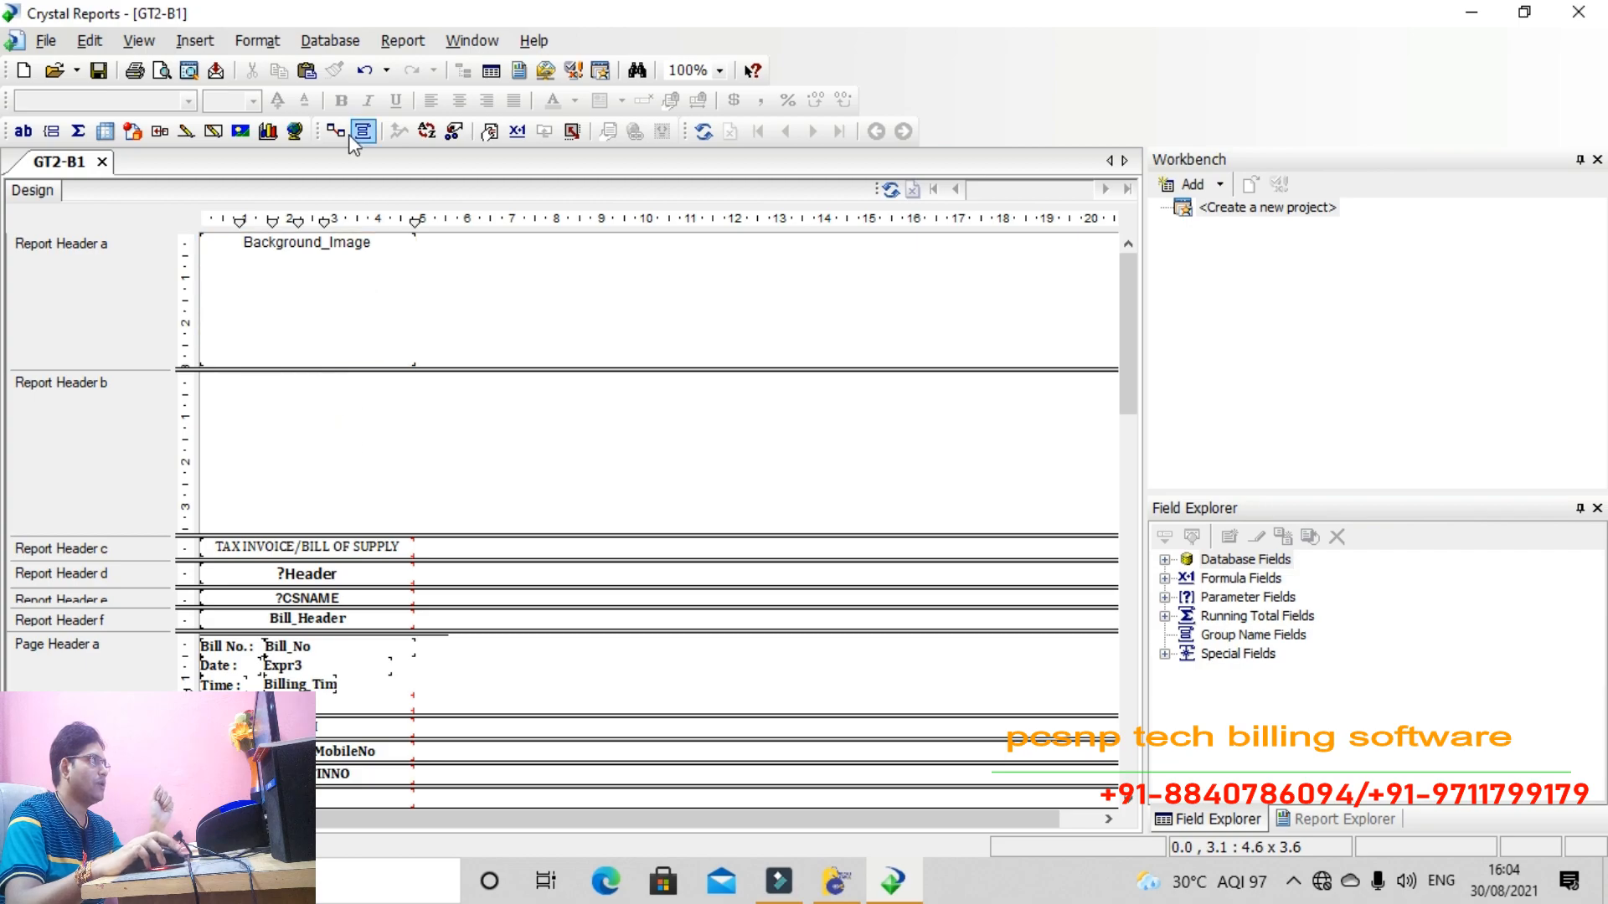
Delete the emptied Report Header b section in the Section Expert
right_click(330, 425)
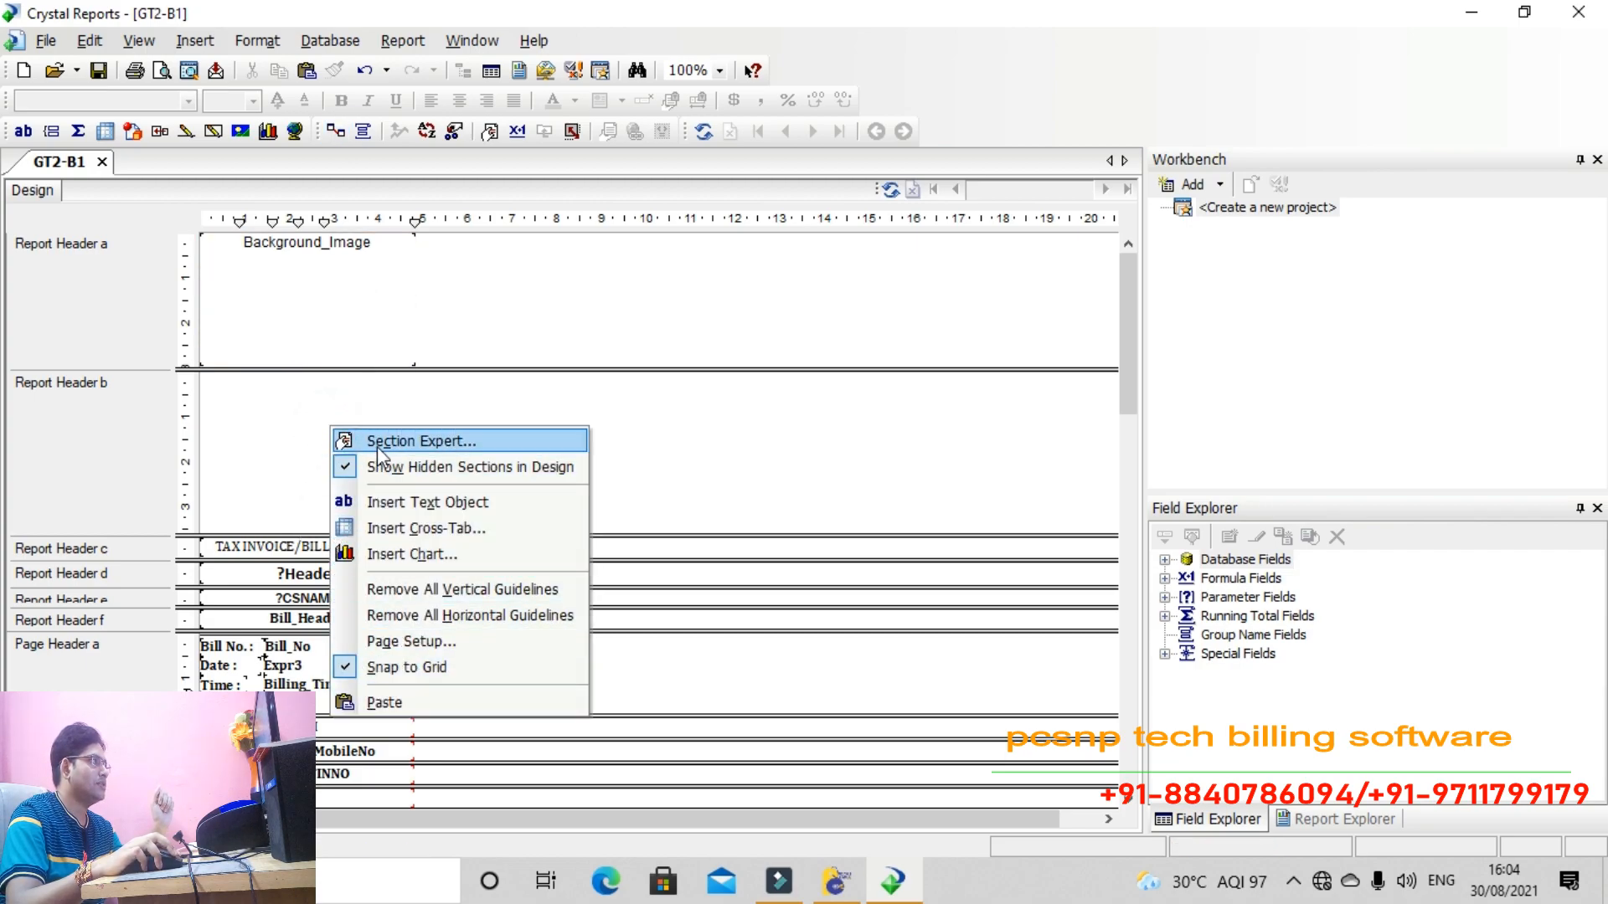
click(378, 444)
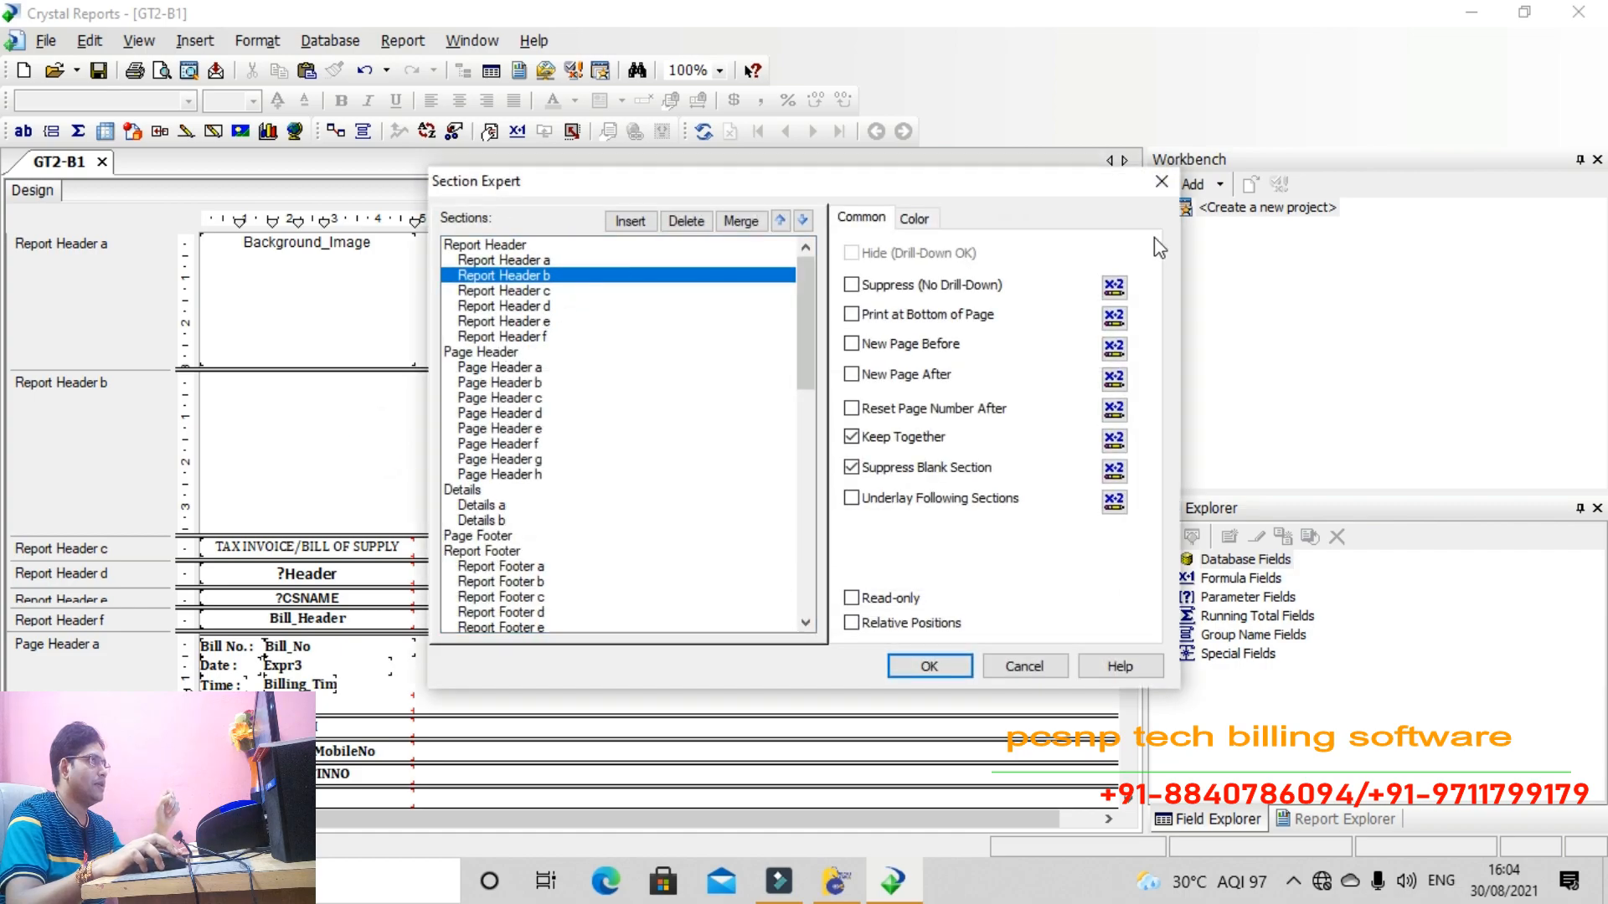
click(1159, 183)
right_click(277, 436)
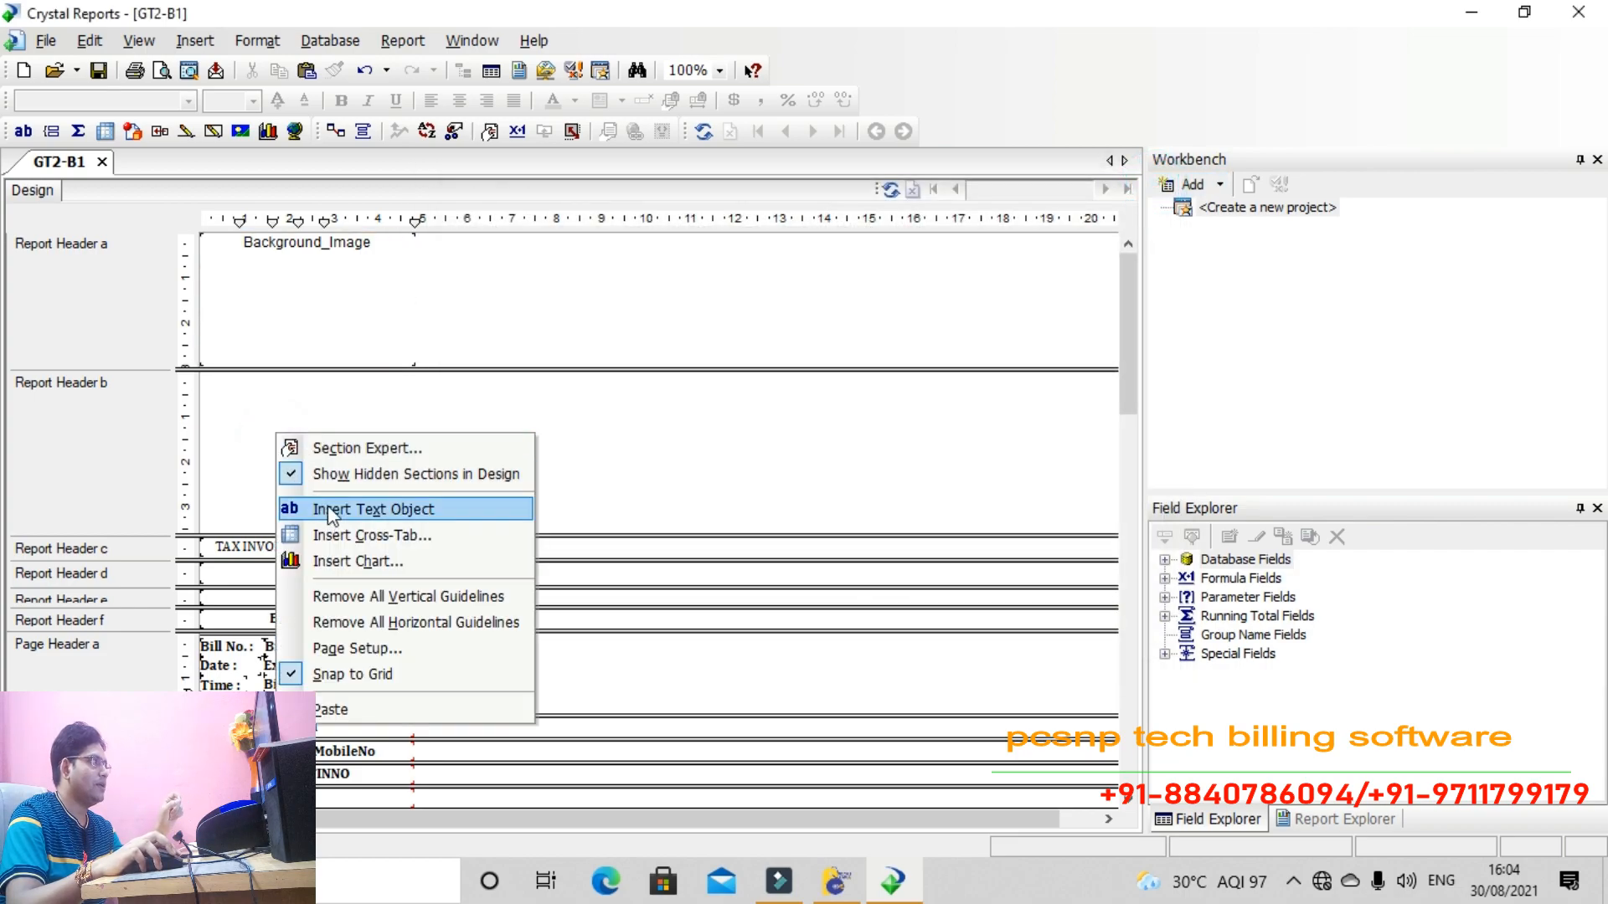
click(328, 450)
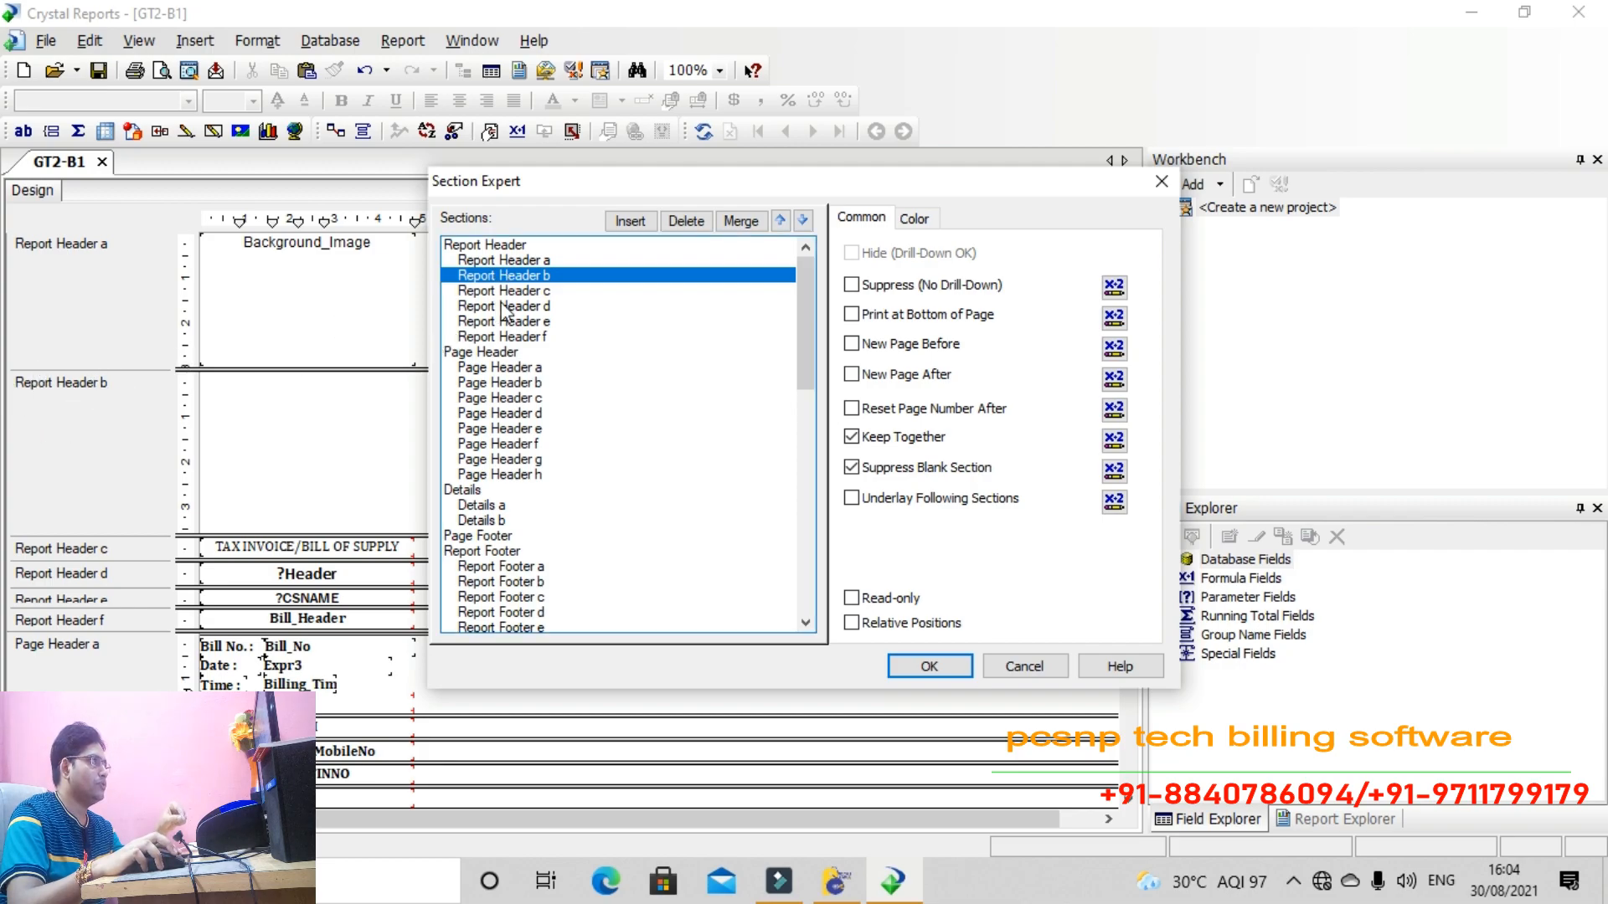
click(688, 224)
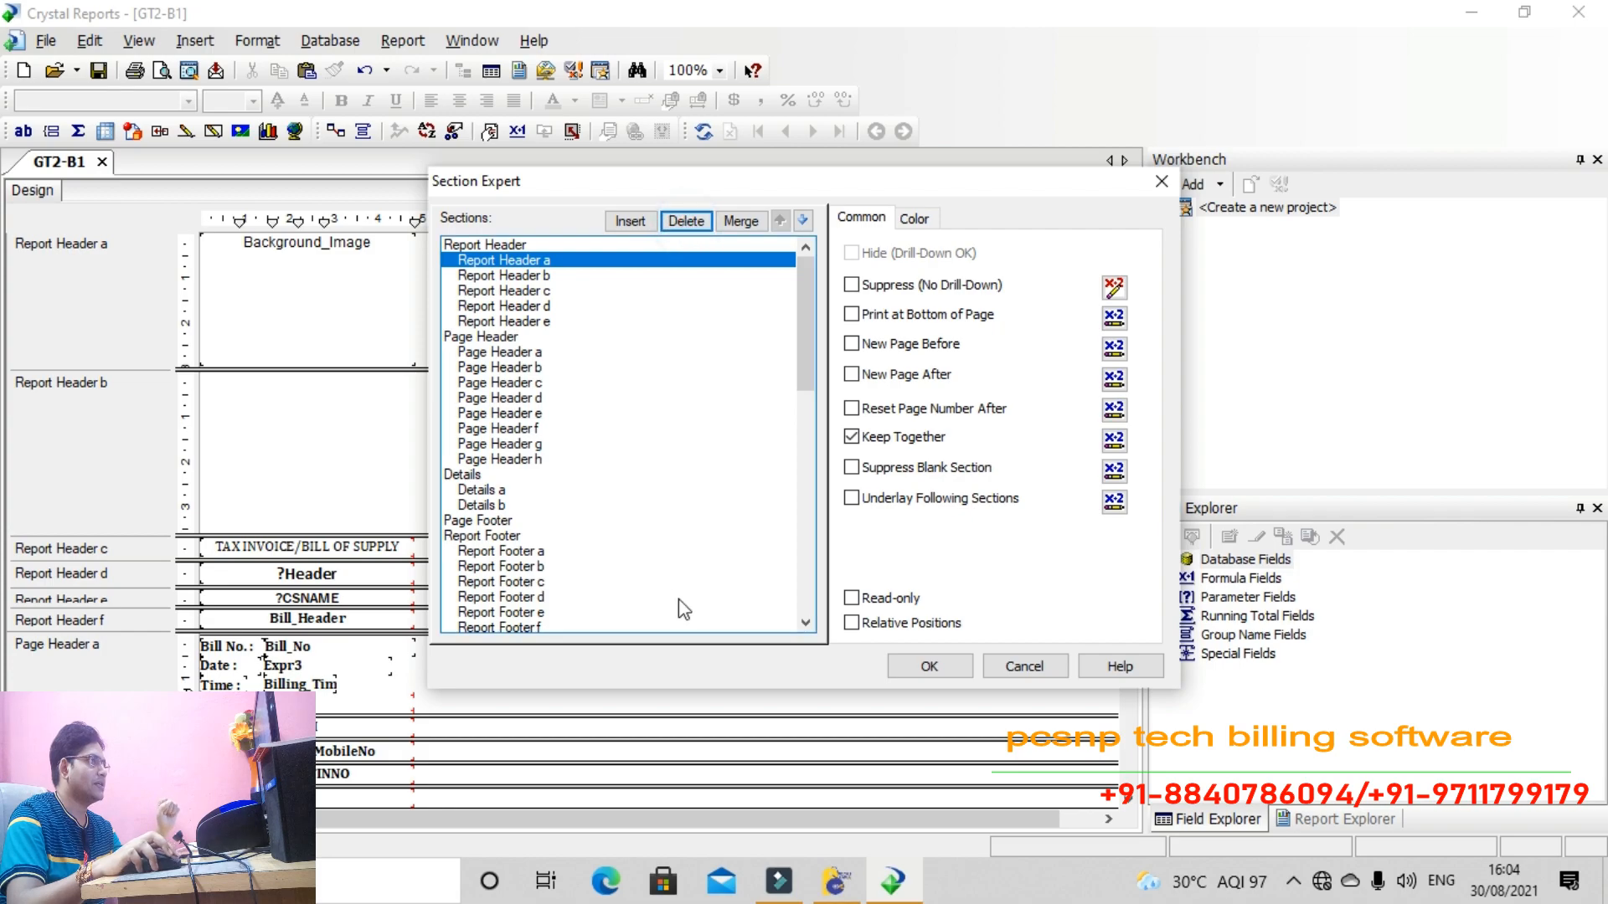
click(937, 672)
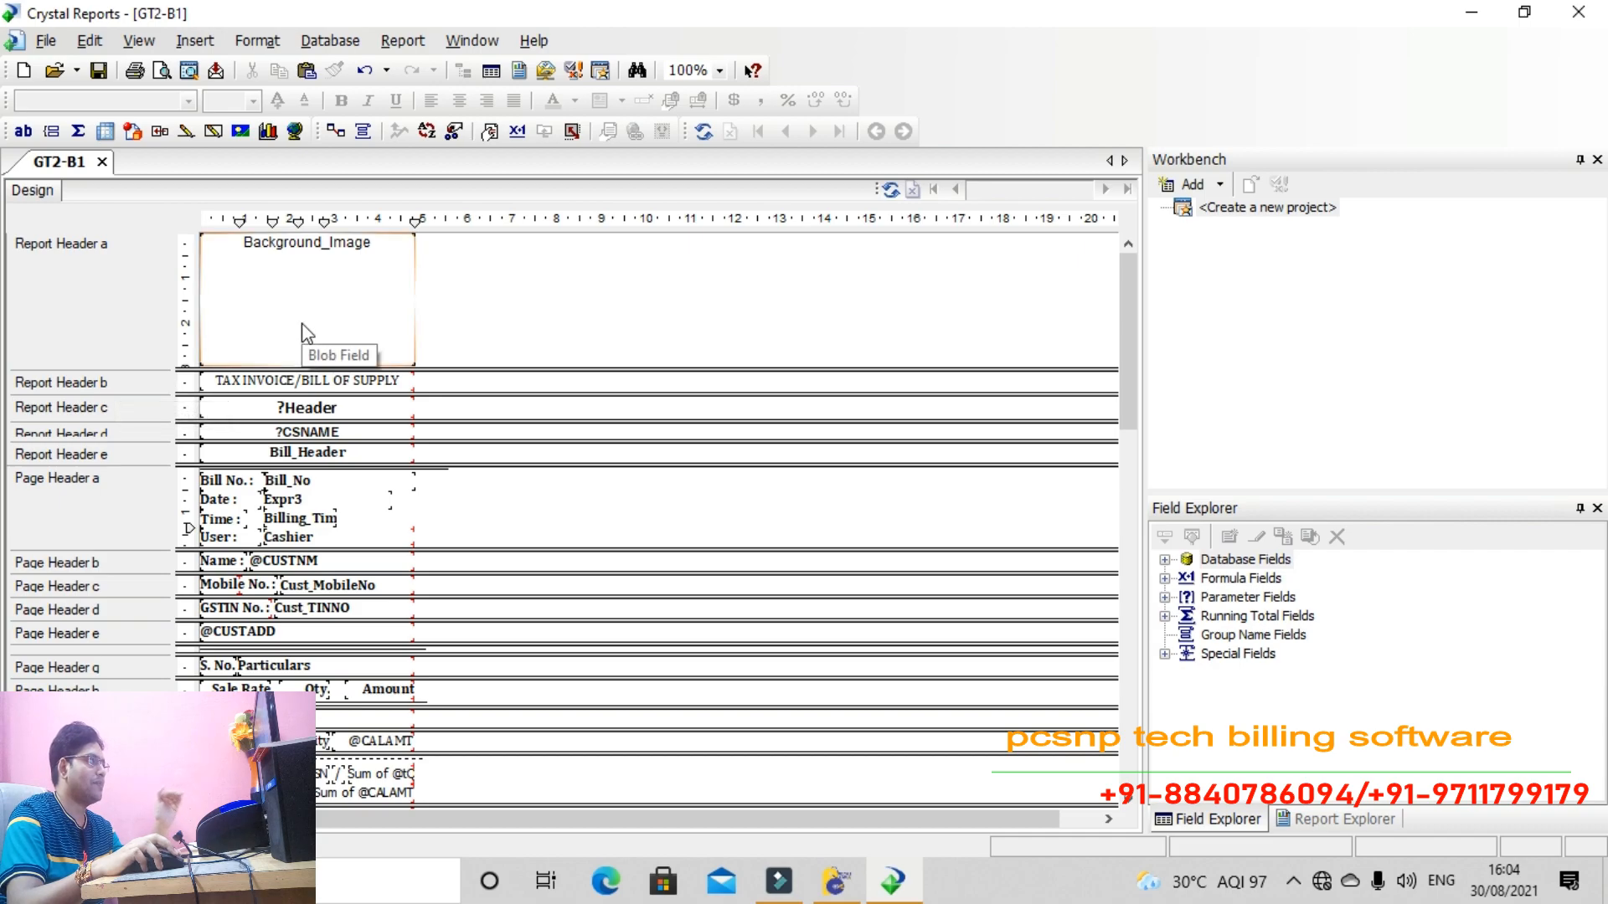
Insert a new Report Header b after Report Header a and size it to its old height
right_click(449, 327)
click(490, 340)
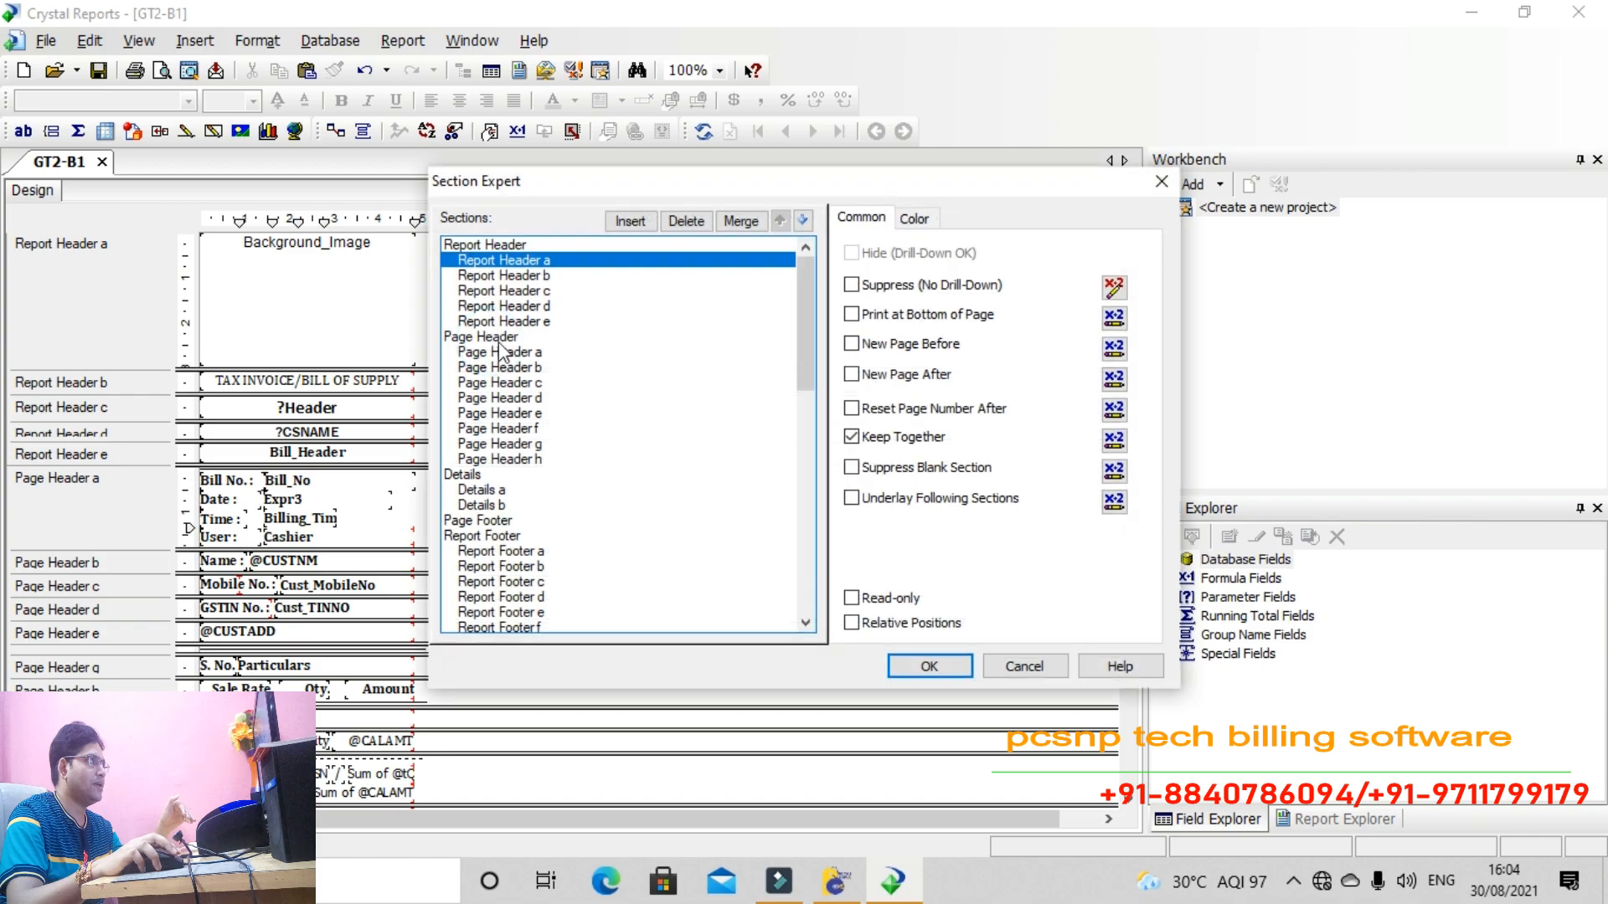
click(632, 223)
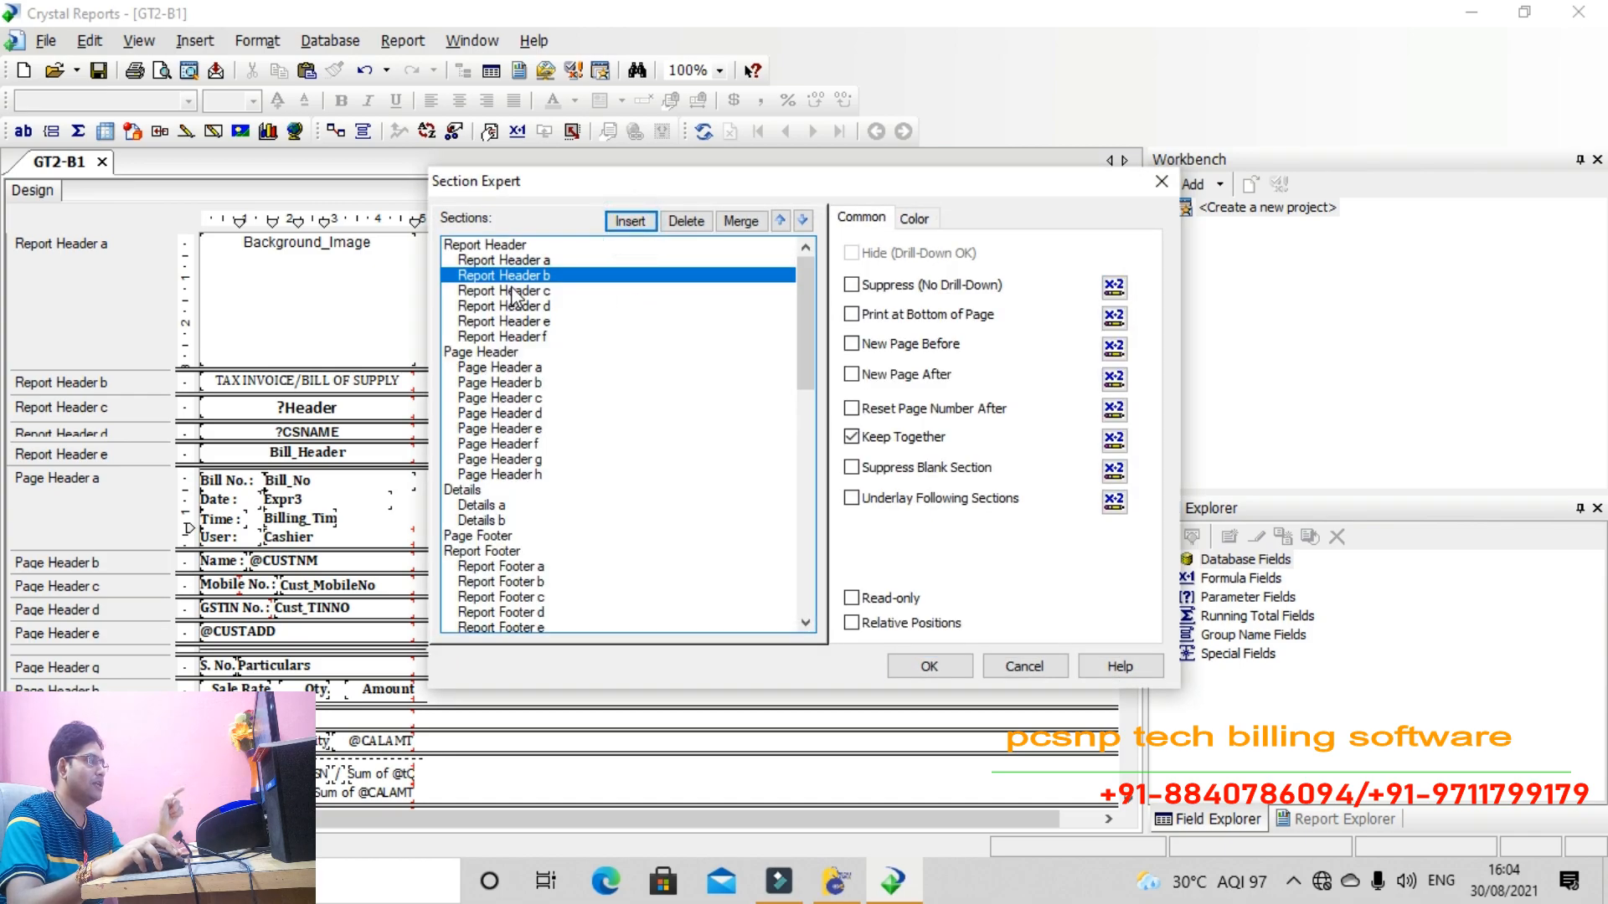
click(929, 667)
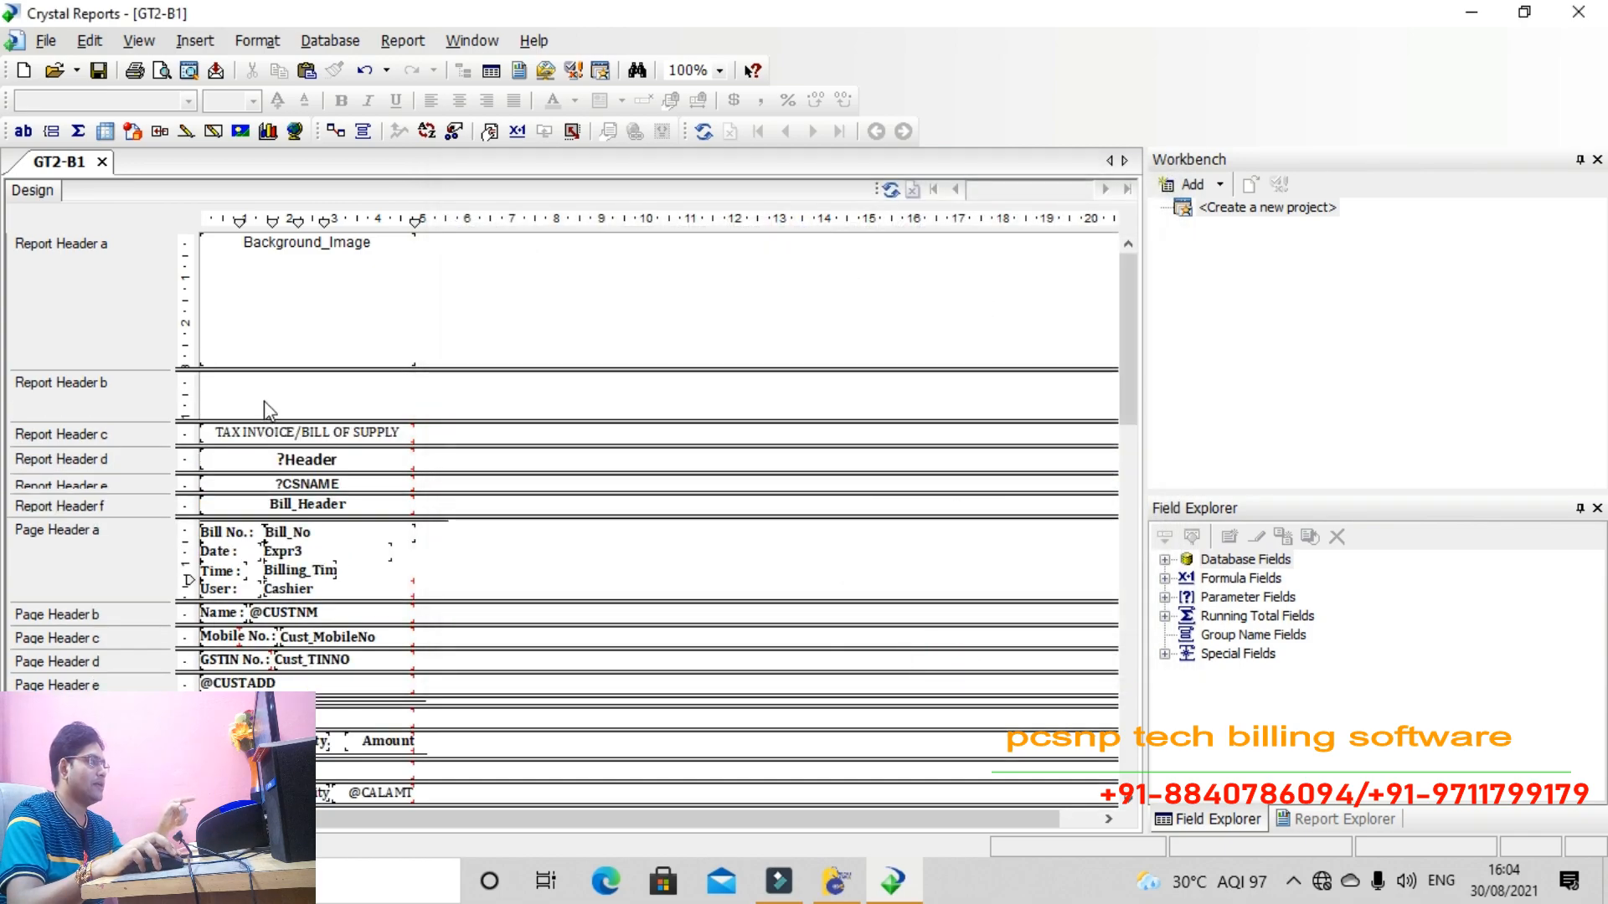
drag(277, 420, 284, 597)
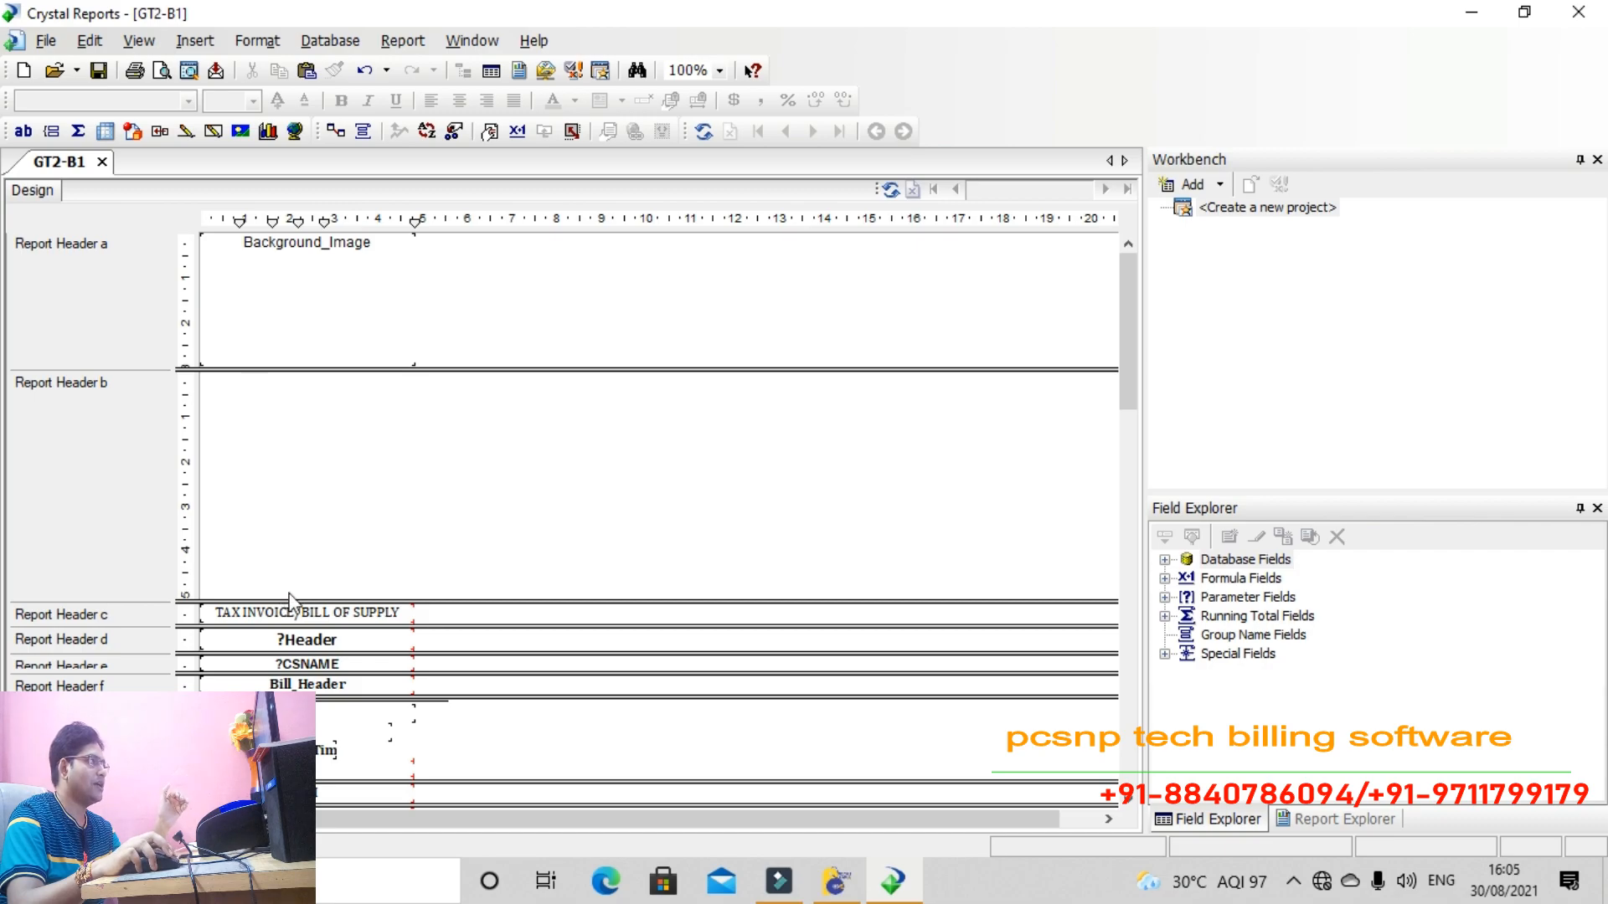
drag(298, 600, 306, 534)
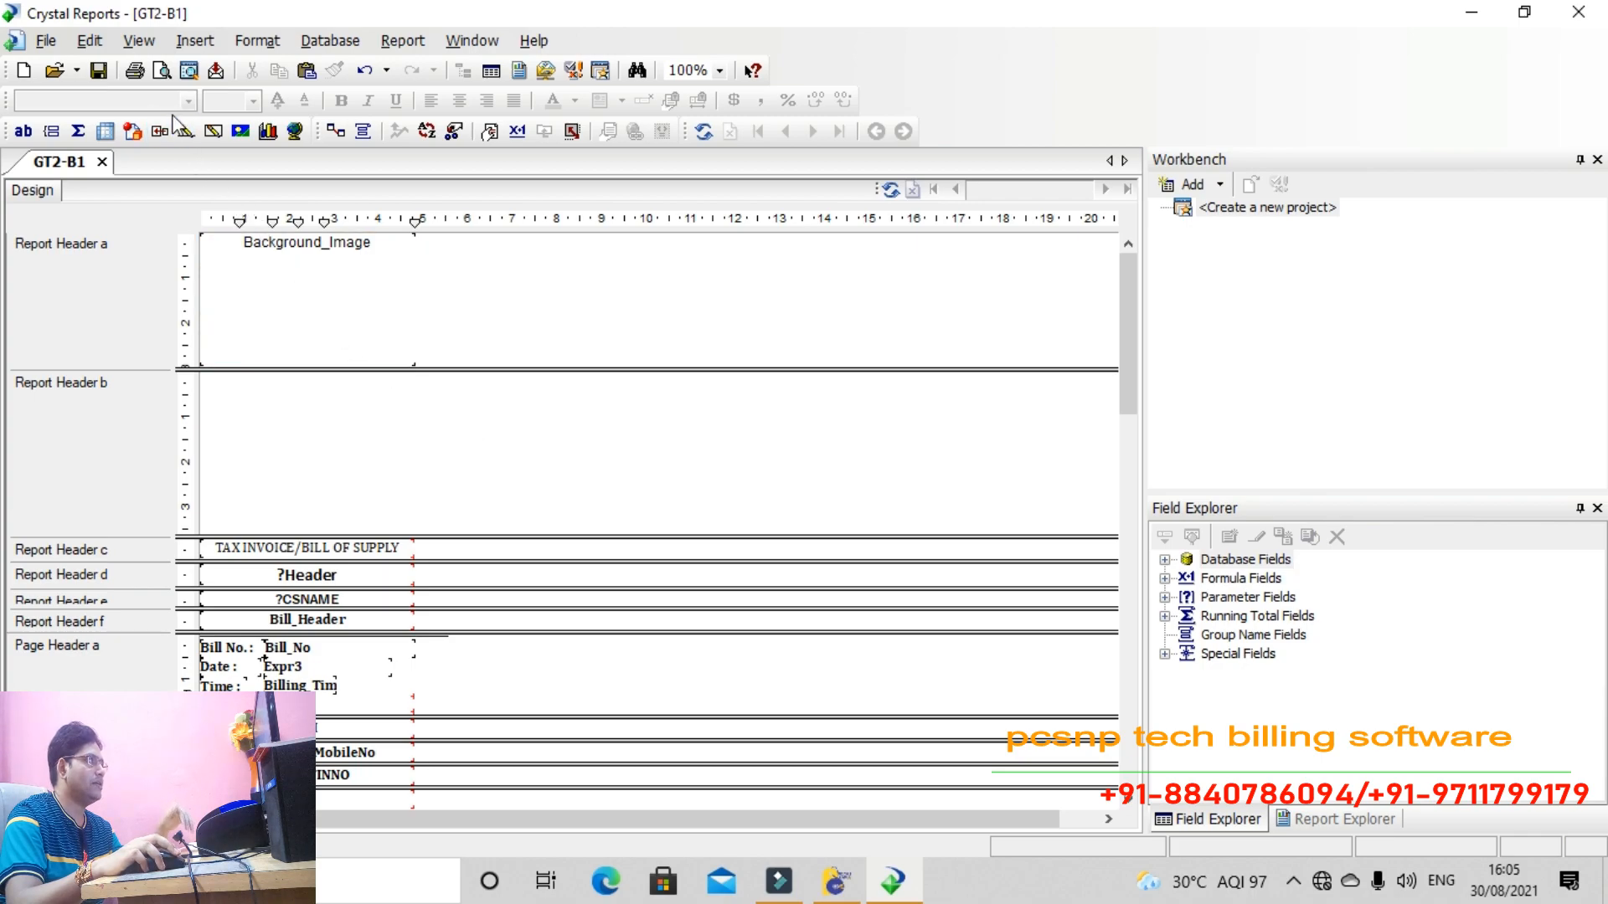
click(194, 40)
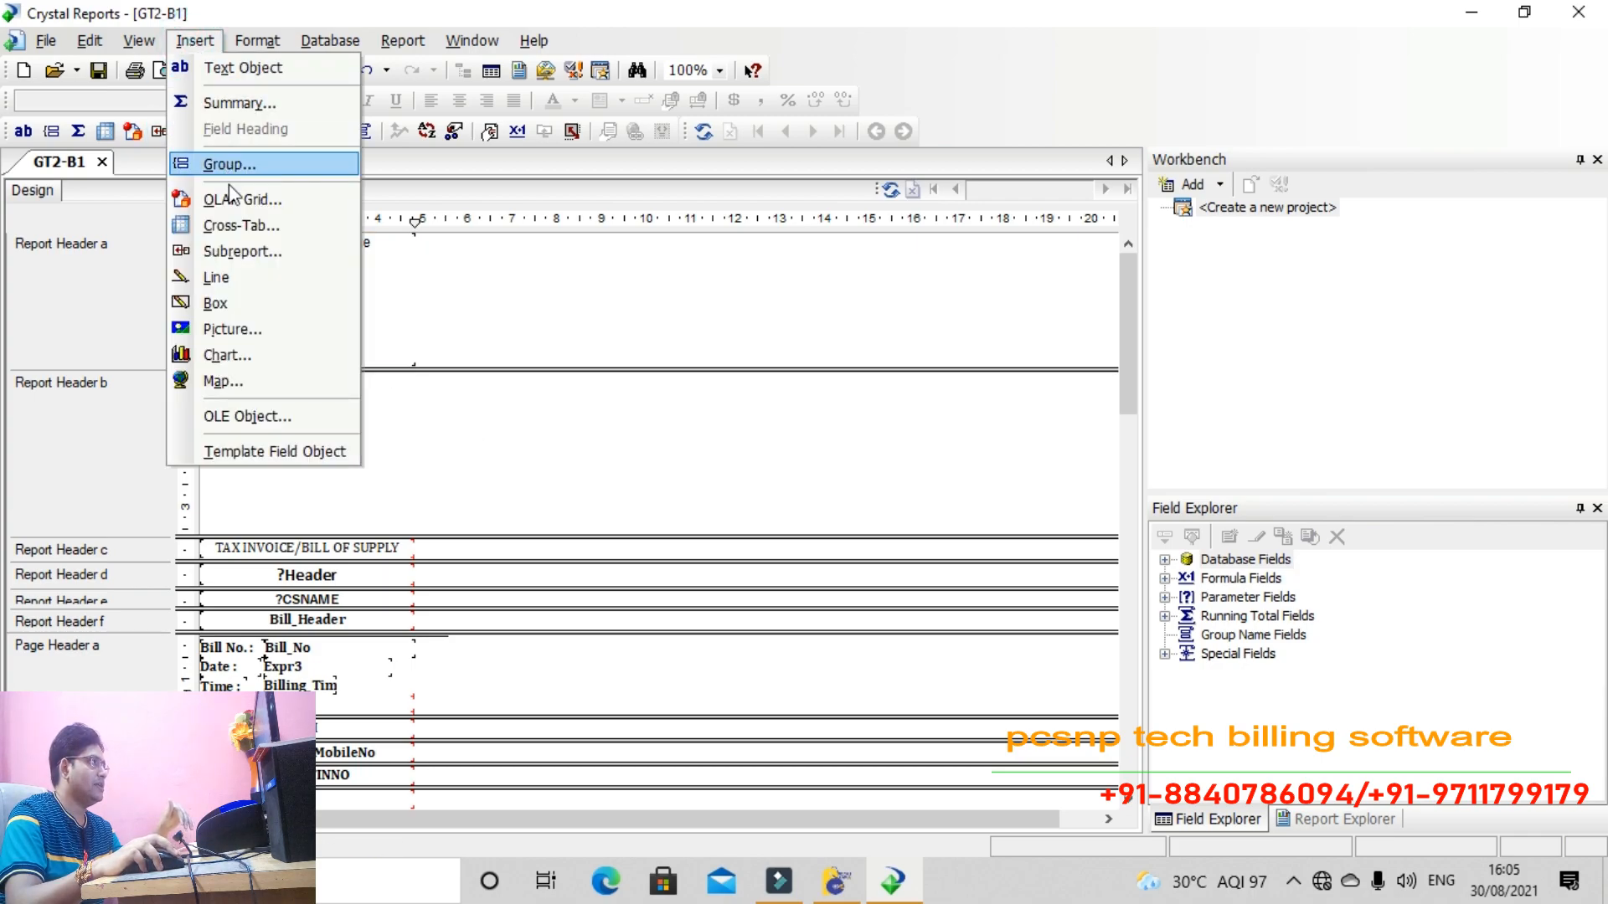
click(251, 331)
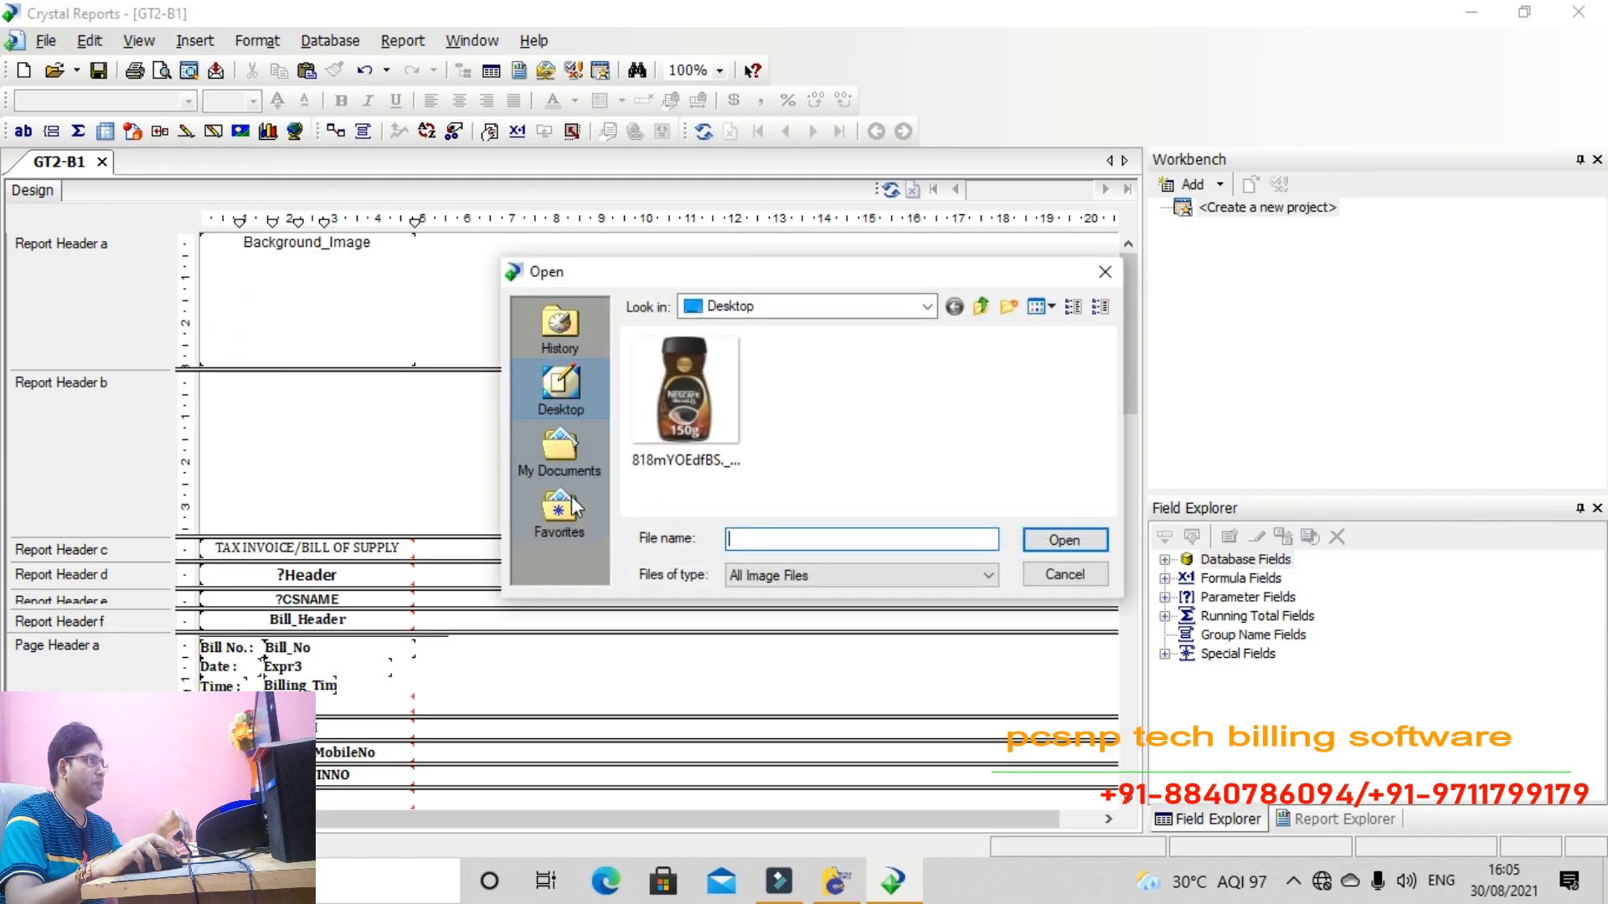
click(926, 307)
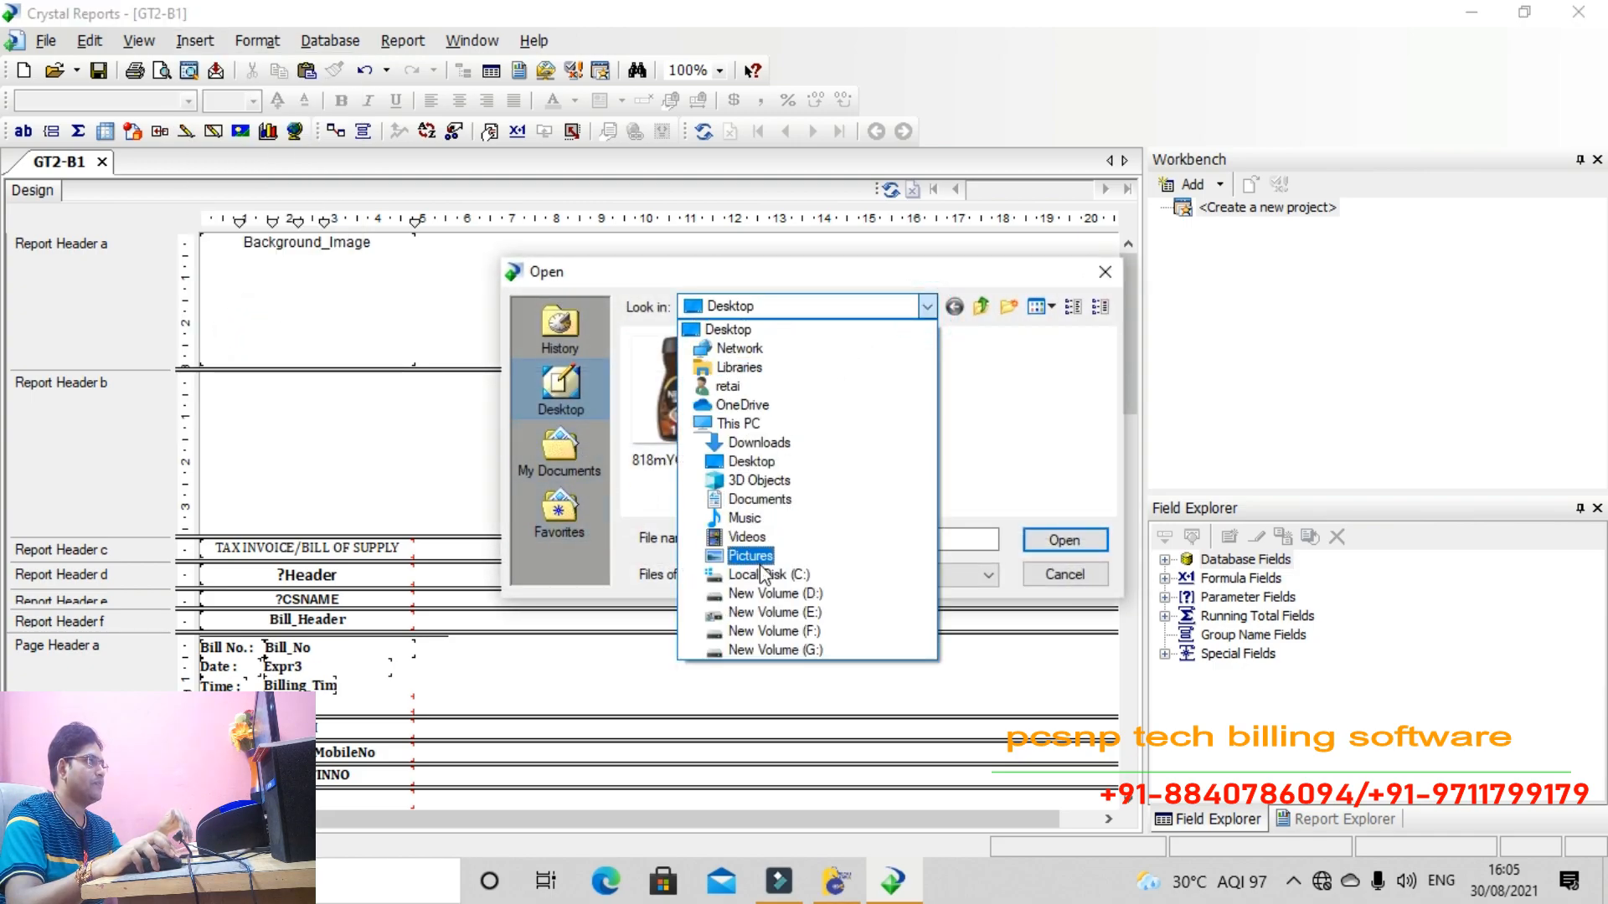
click(763, 630)
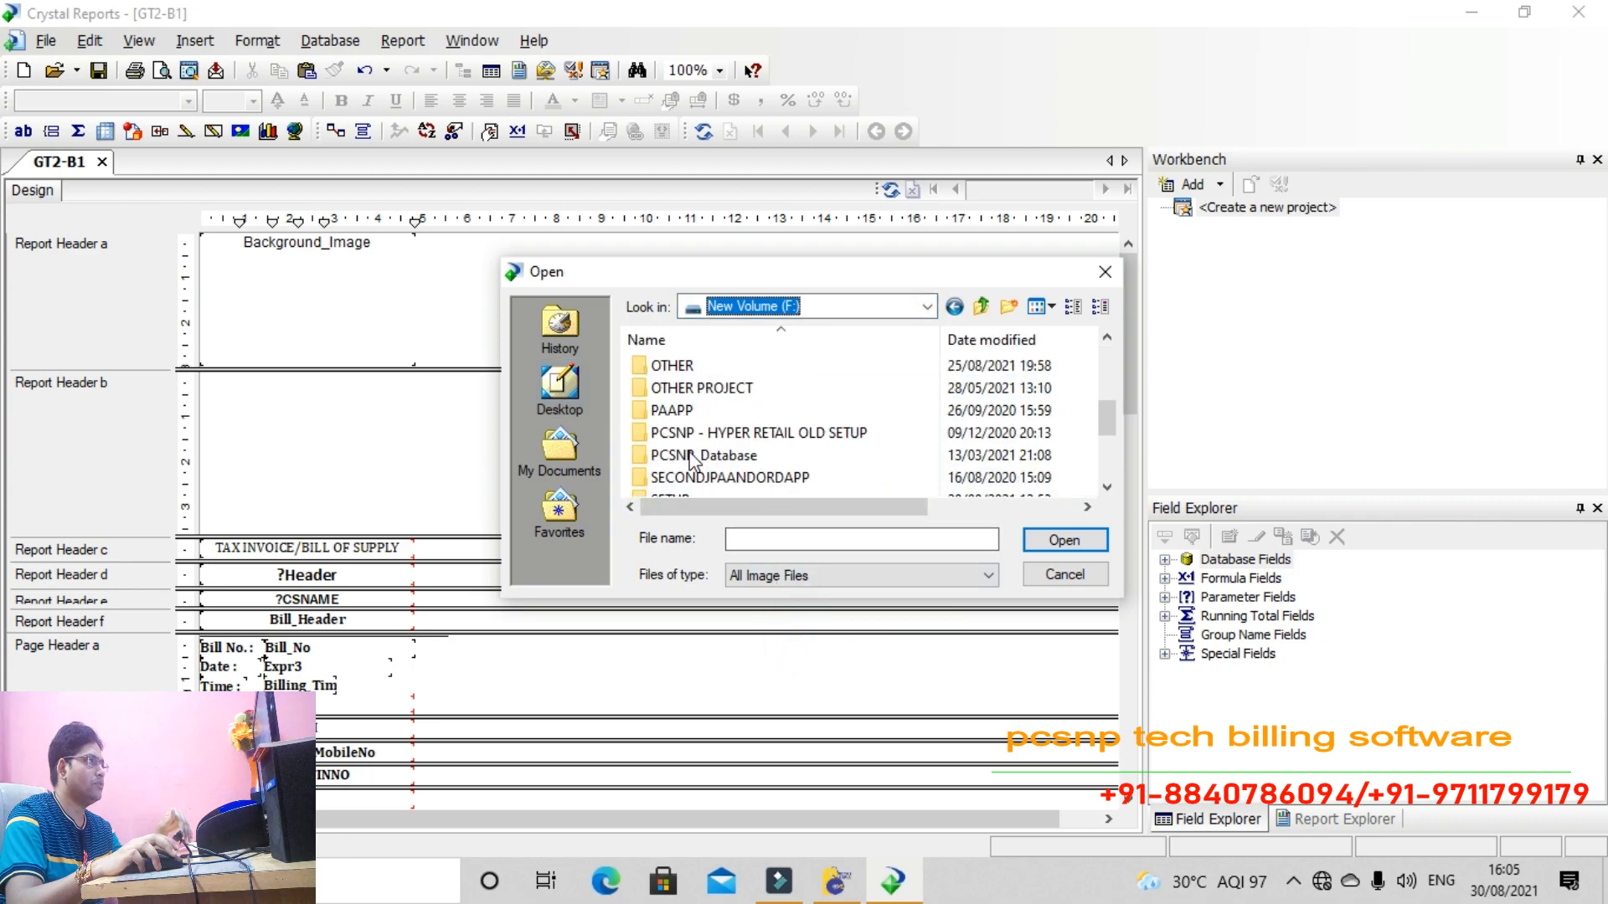
double_click(680, 365)
scroll(802, 423, down, 8)
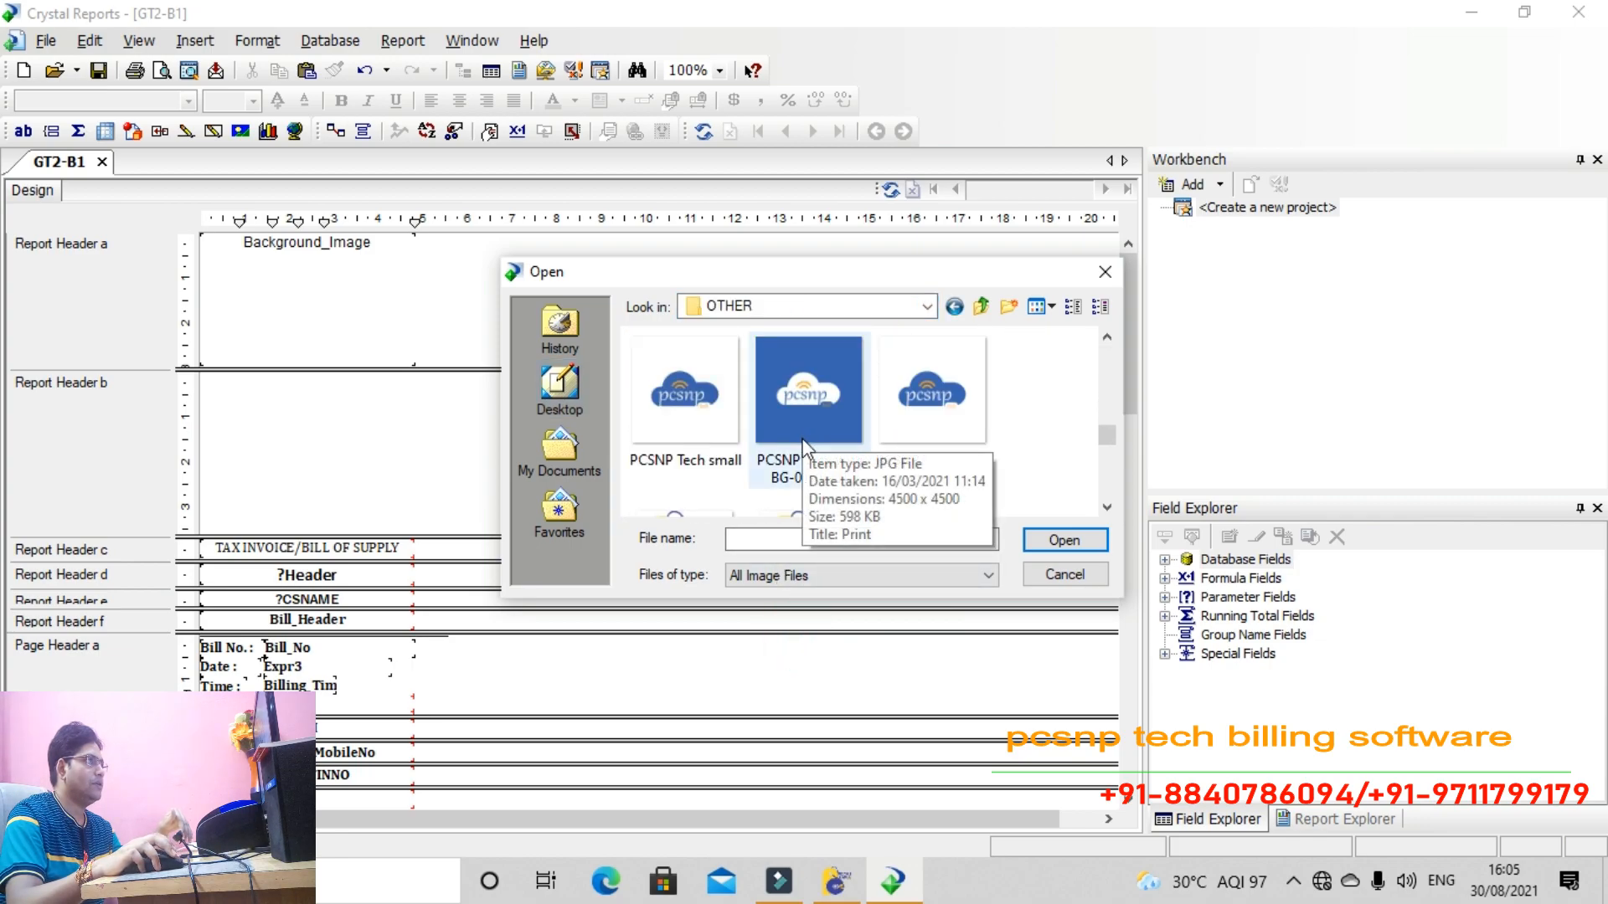
scroll(802, 444, down, 6)
scroll(805, 471, down, 2)
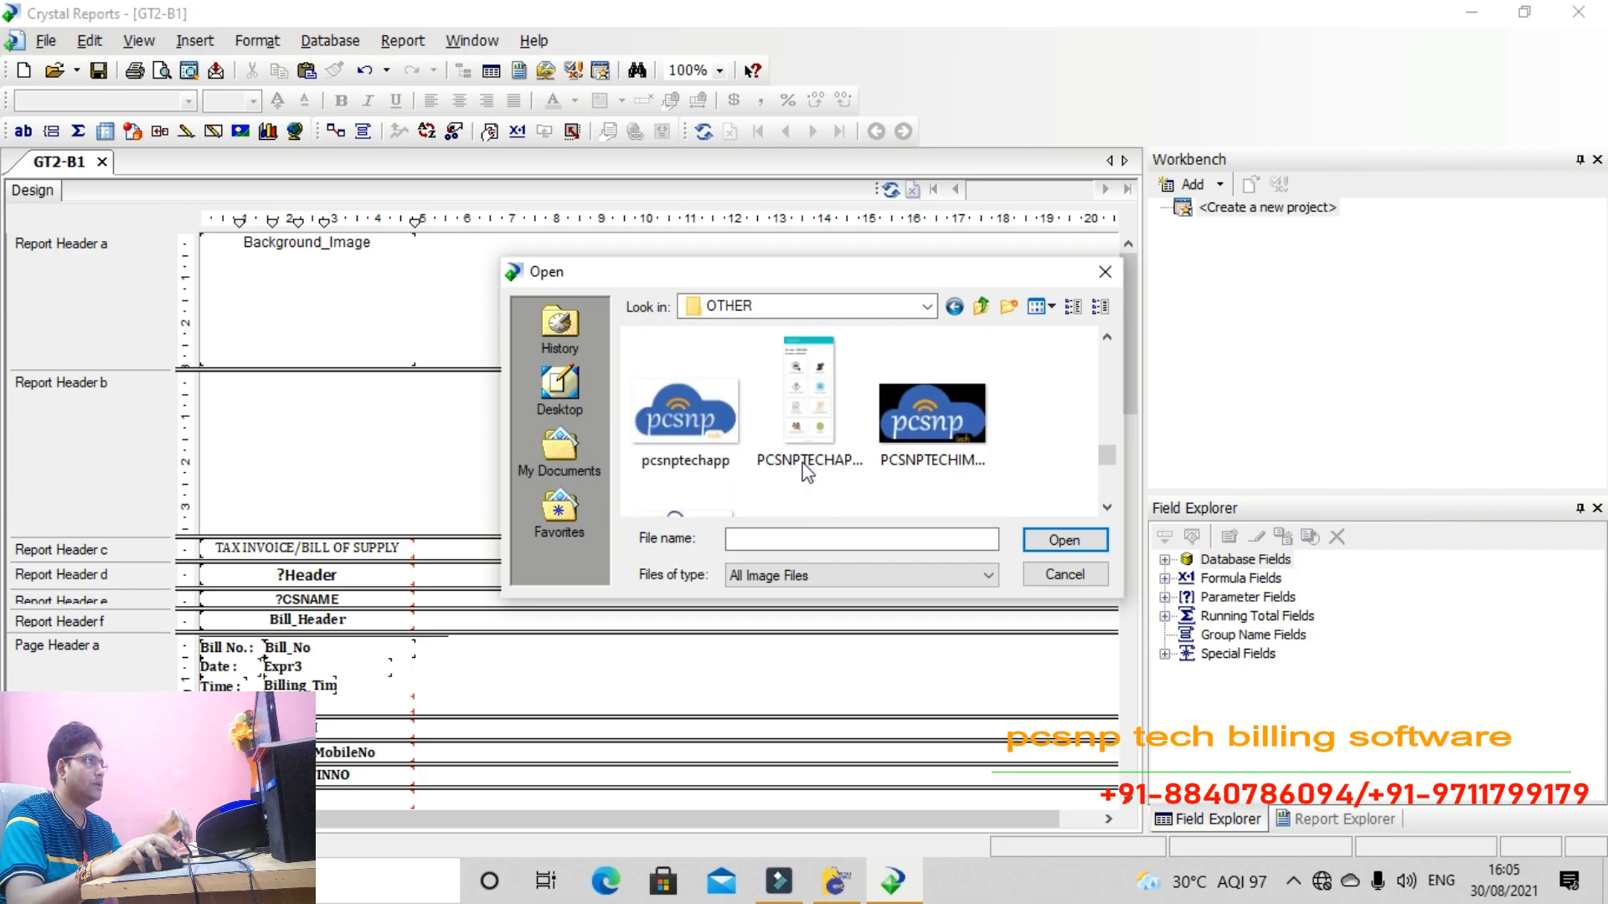
click(683, 418)
click(1051, 541)
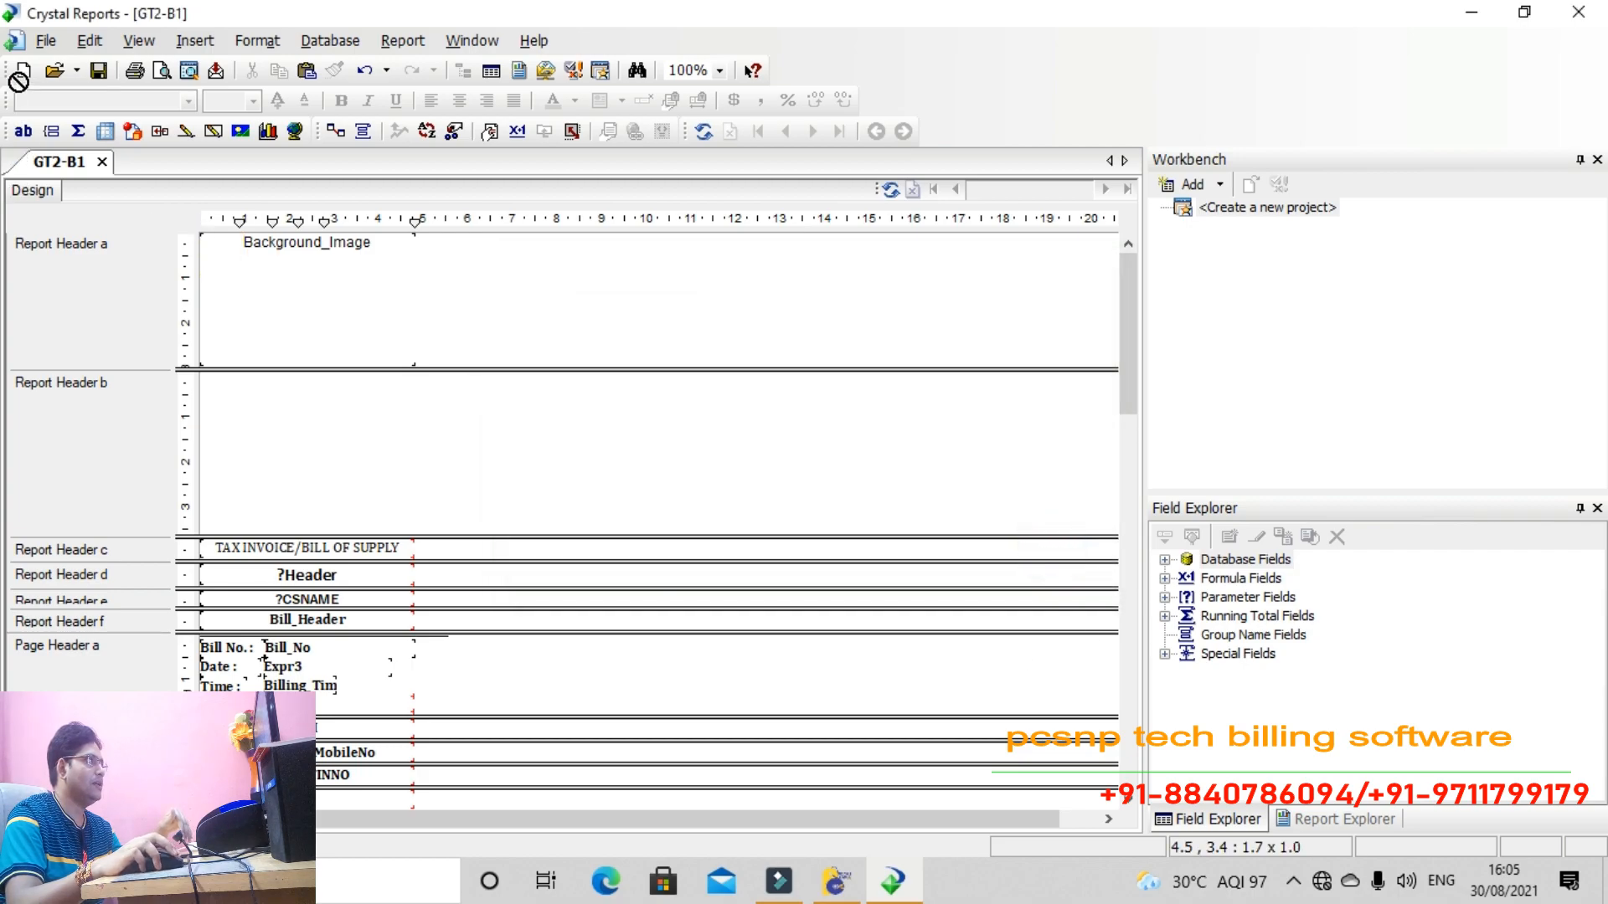
click(230, 391)
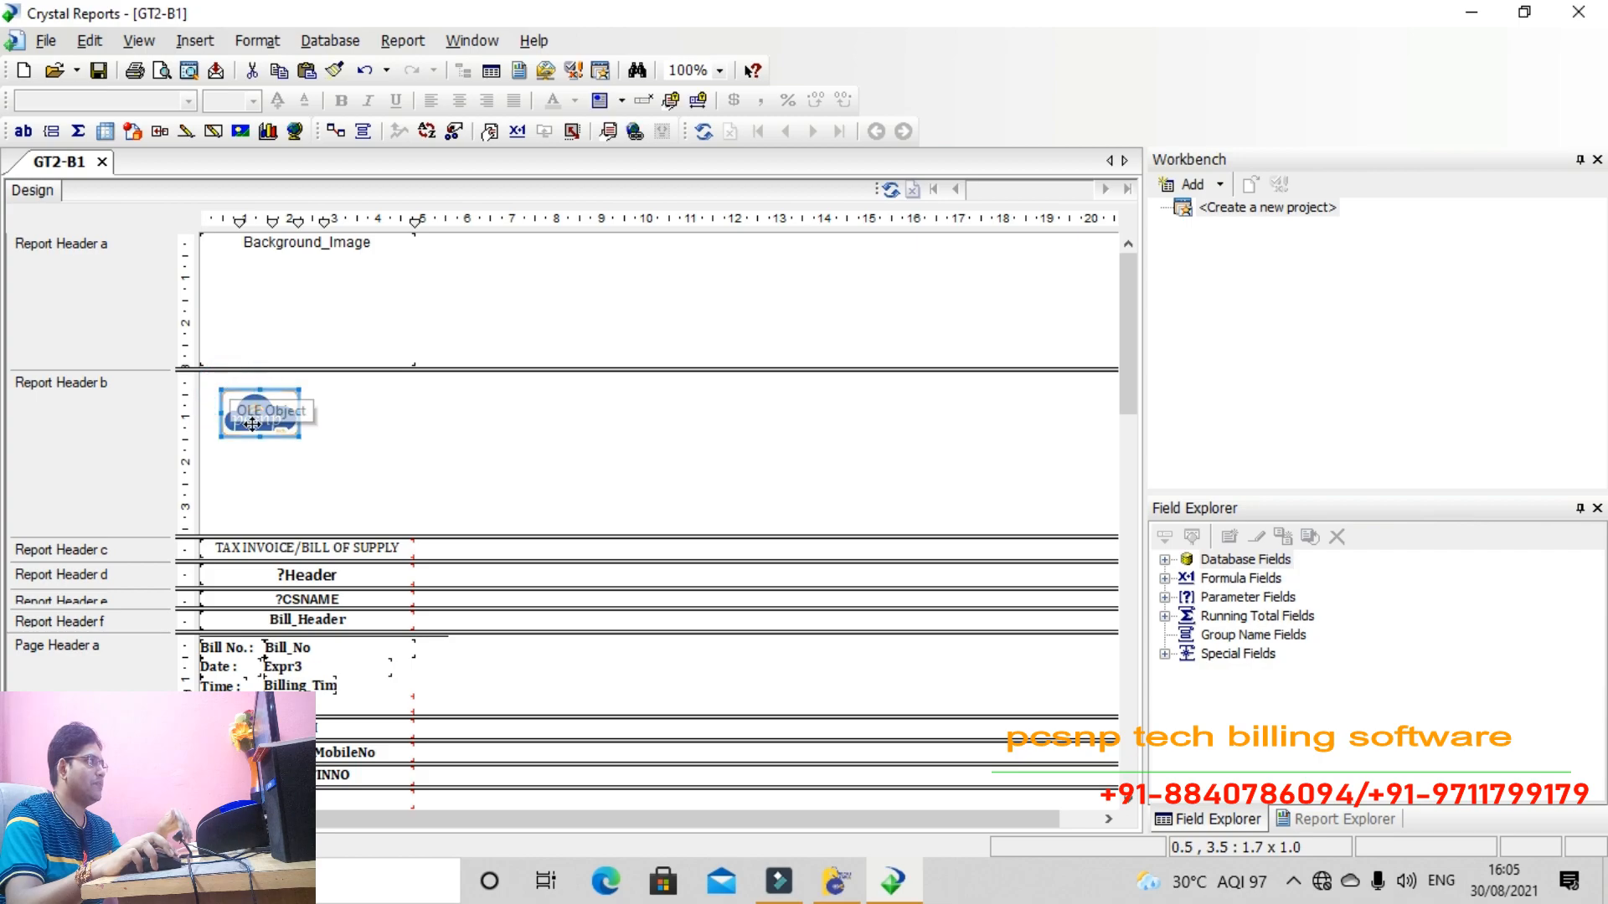
drag(293, 433, 391, 514)
drag(303, 449, 400, 431)
drag(299, 494, 350, 516)
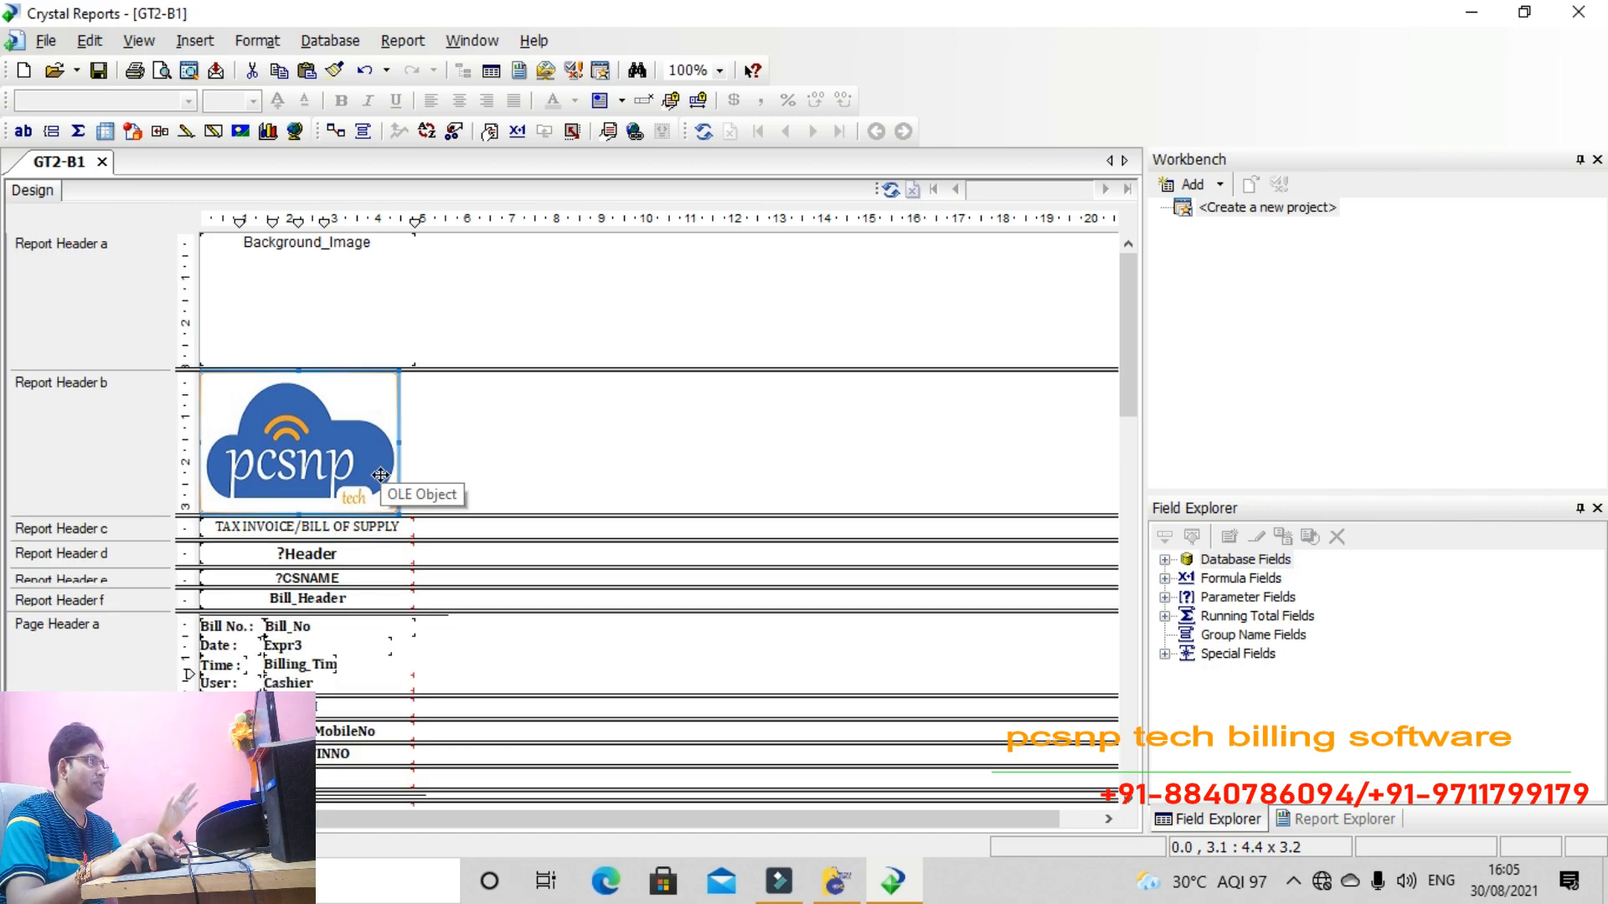
click(427, 487)
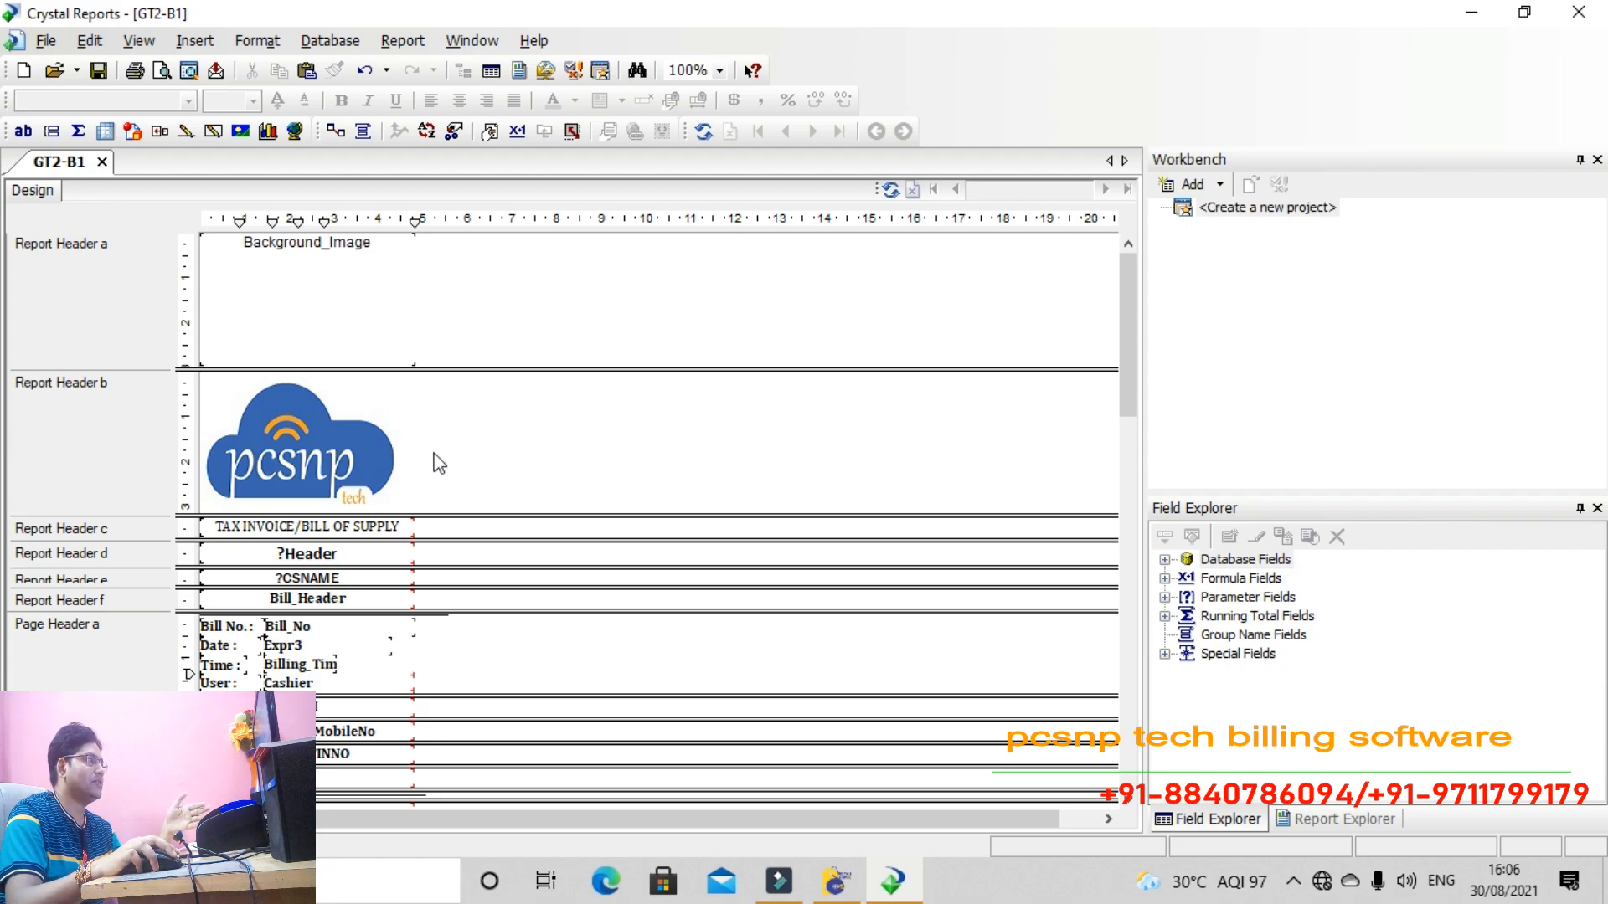
Insert a new header section below the logo section in the Section Expert
right_click(437, 463)
click(456, 464)
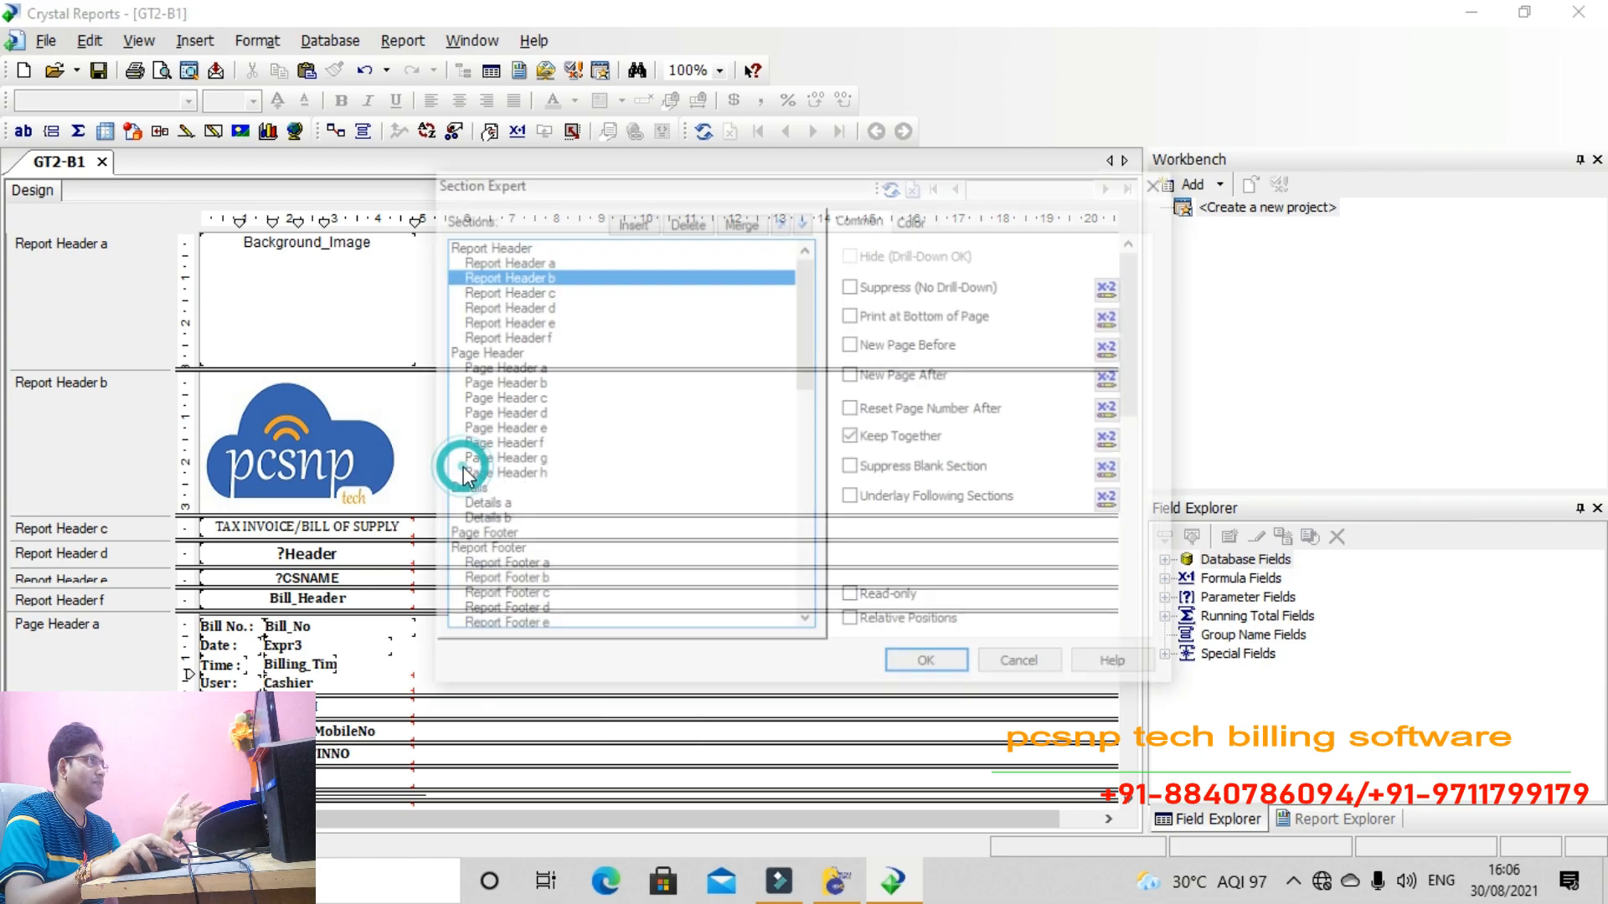
click(630, 221)
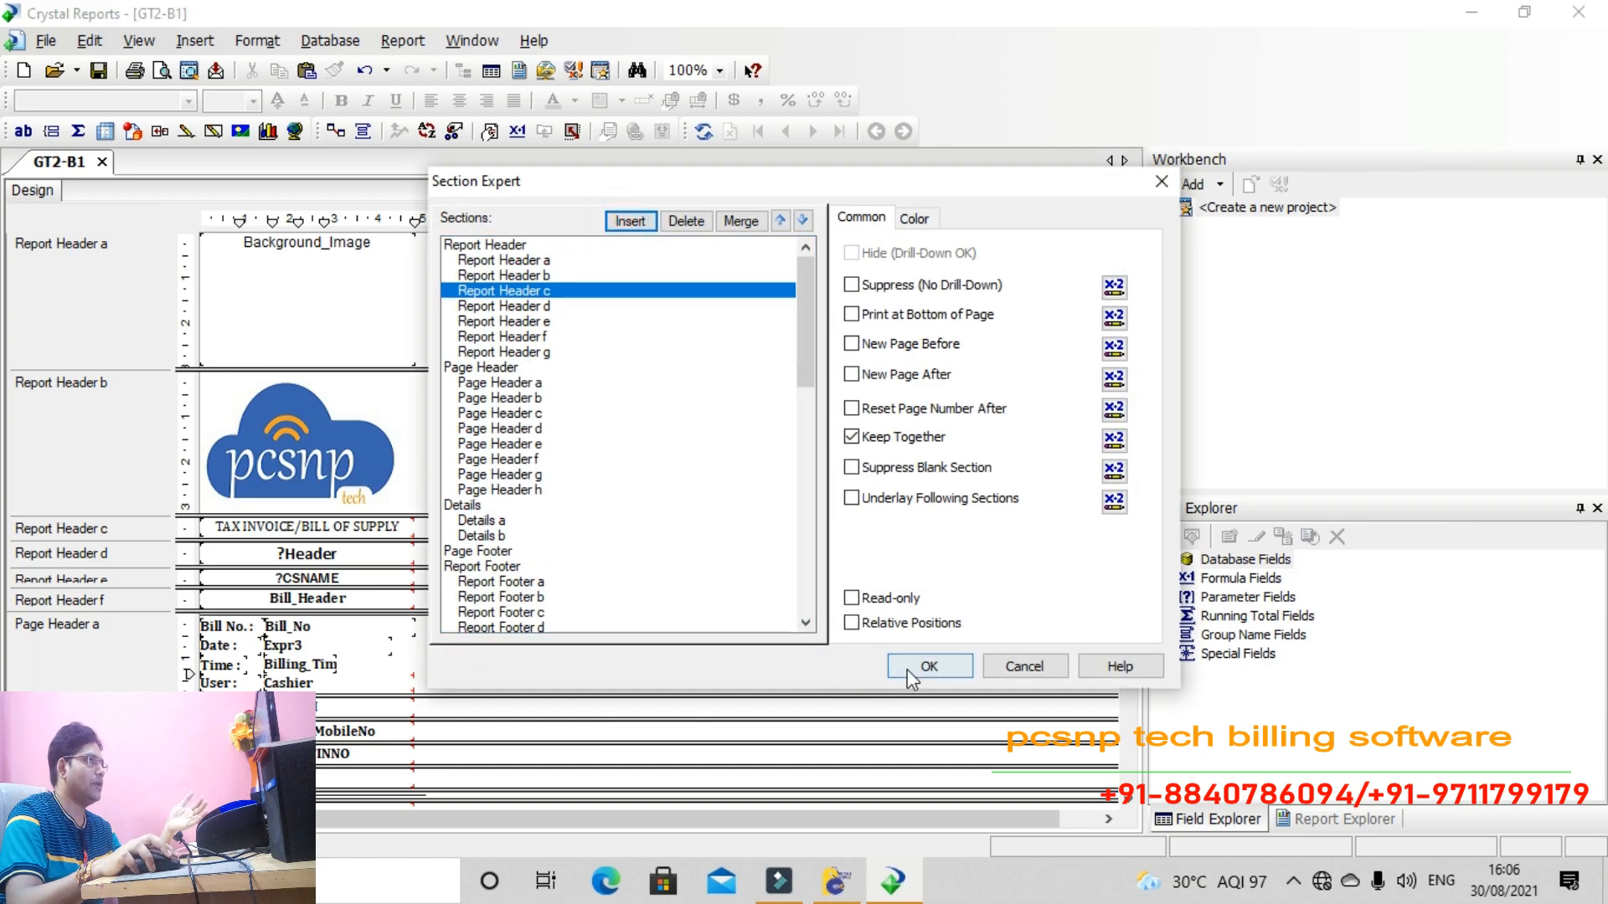
click(906, 664)
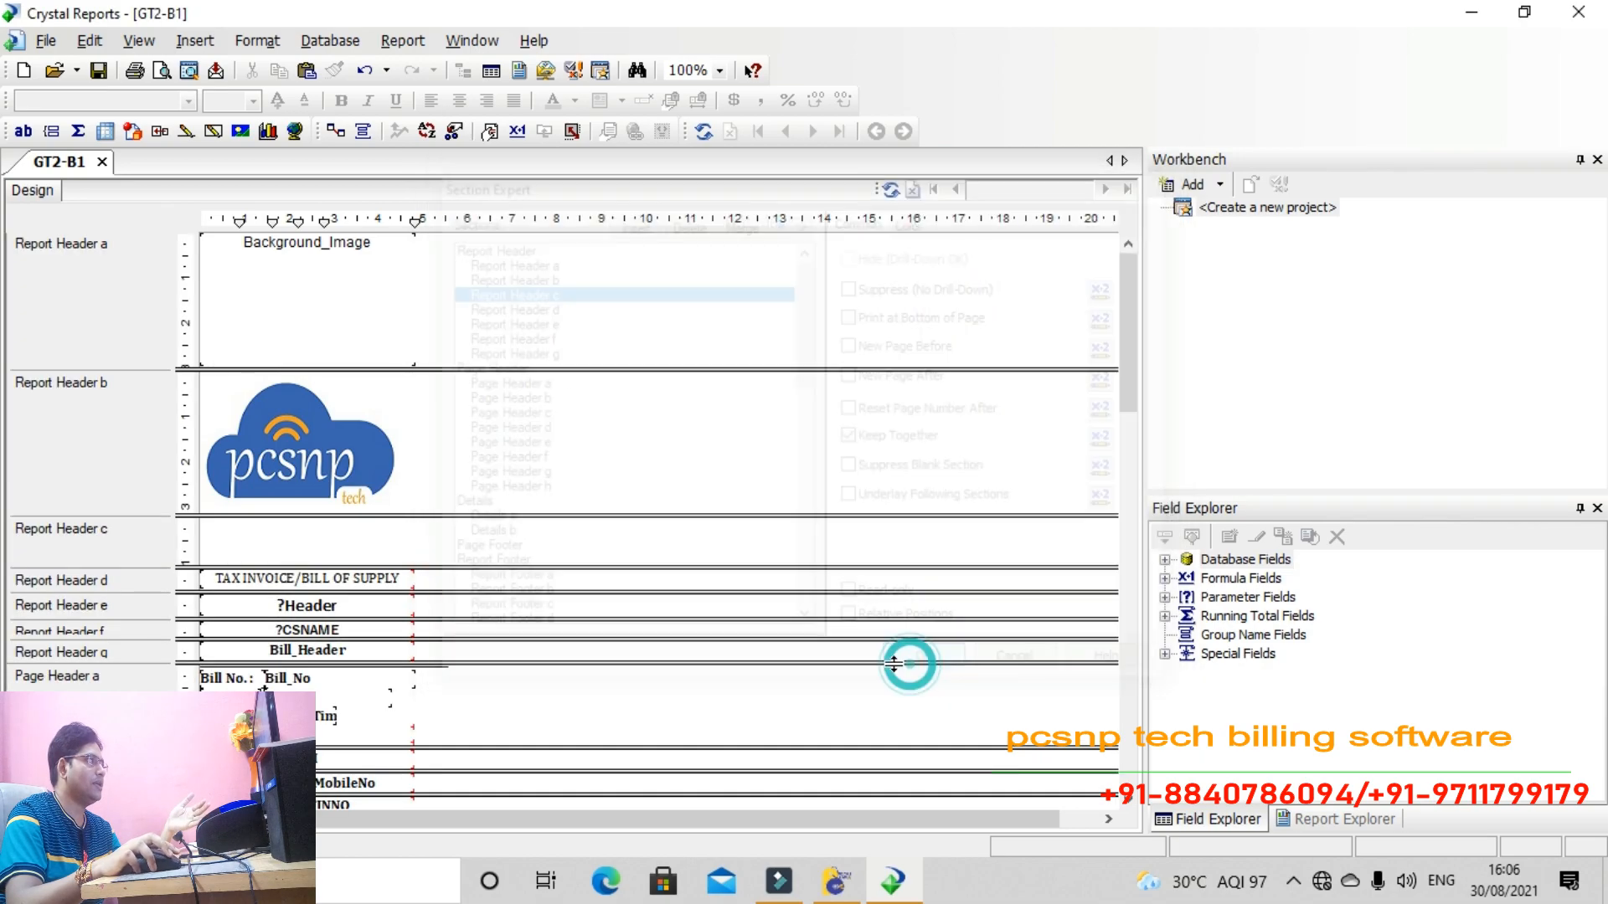
Add a left-aligned text object reading PCSNP TECH RETAIL BILLING SOFTWARE and make it taller
right_click(259, 548)
click(357, 616)
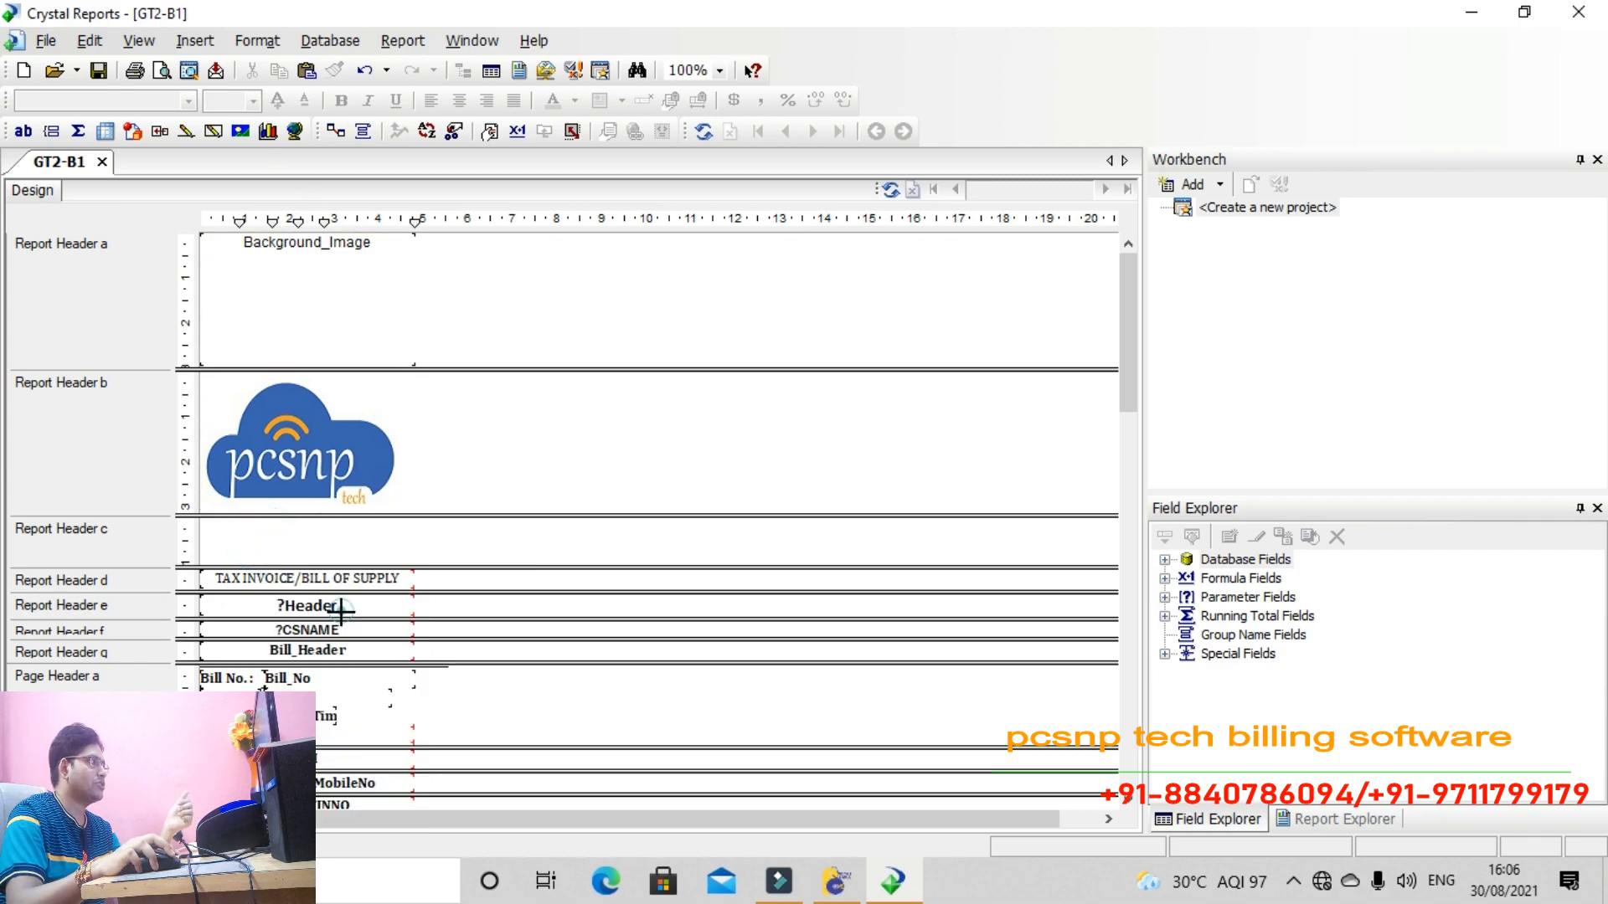
click(236, 540)
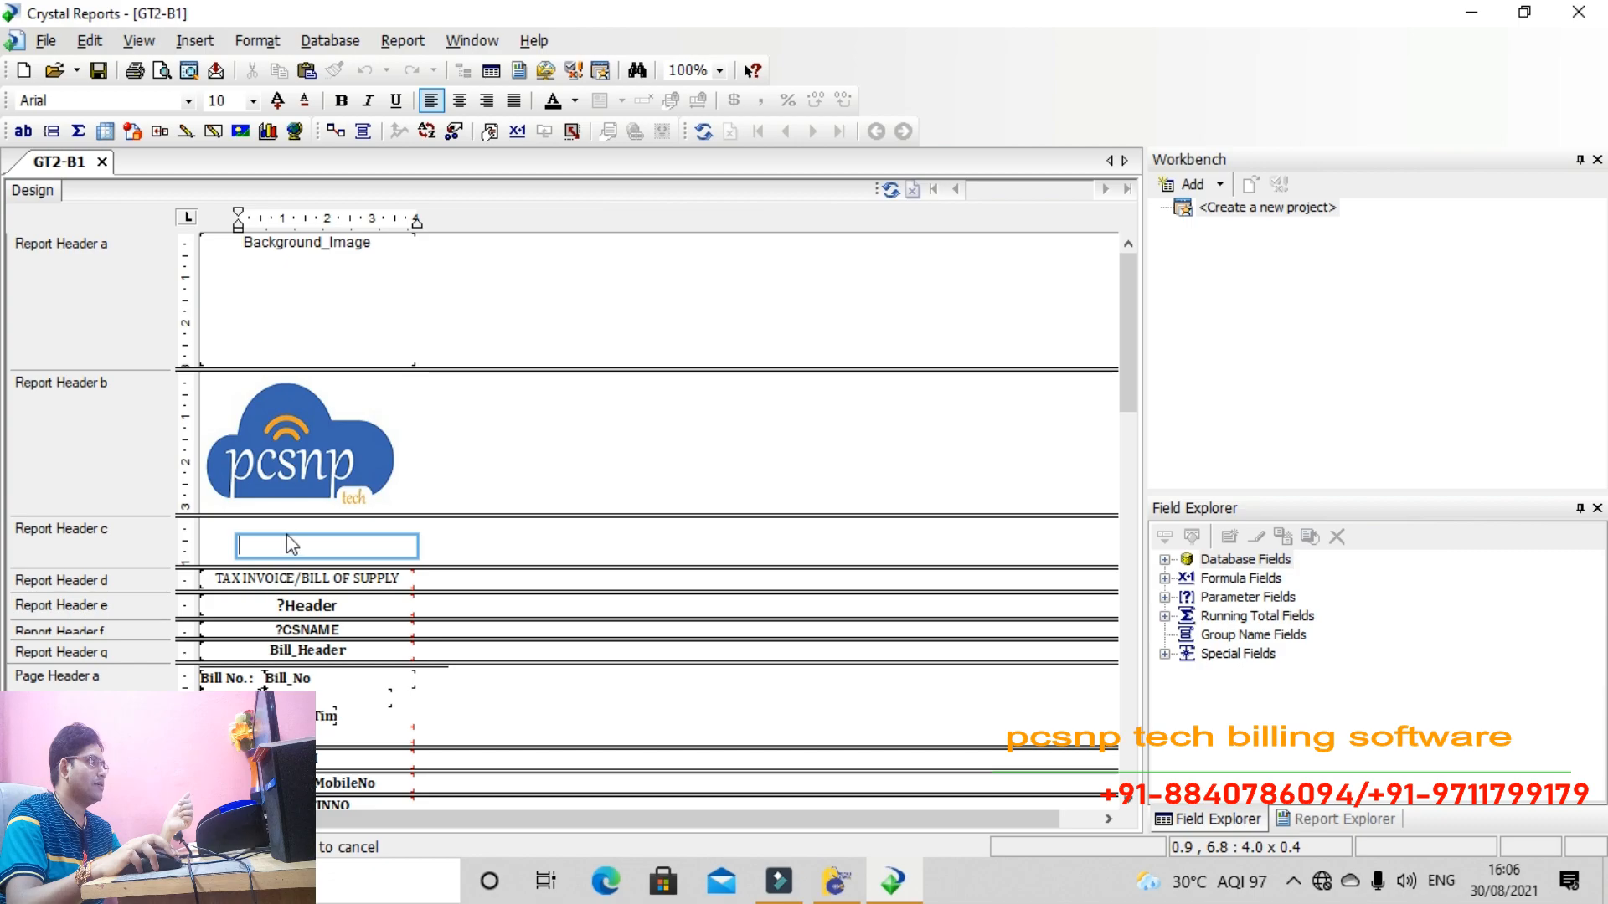
click(312, 540)
click(465, 557)
click(307, 539)
drag(307, 538, 270, 519)
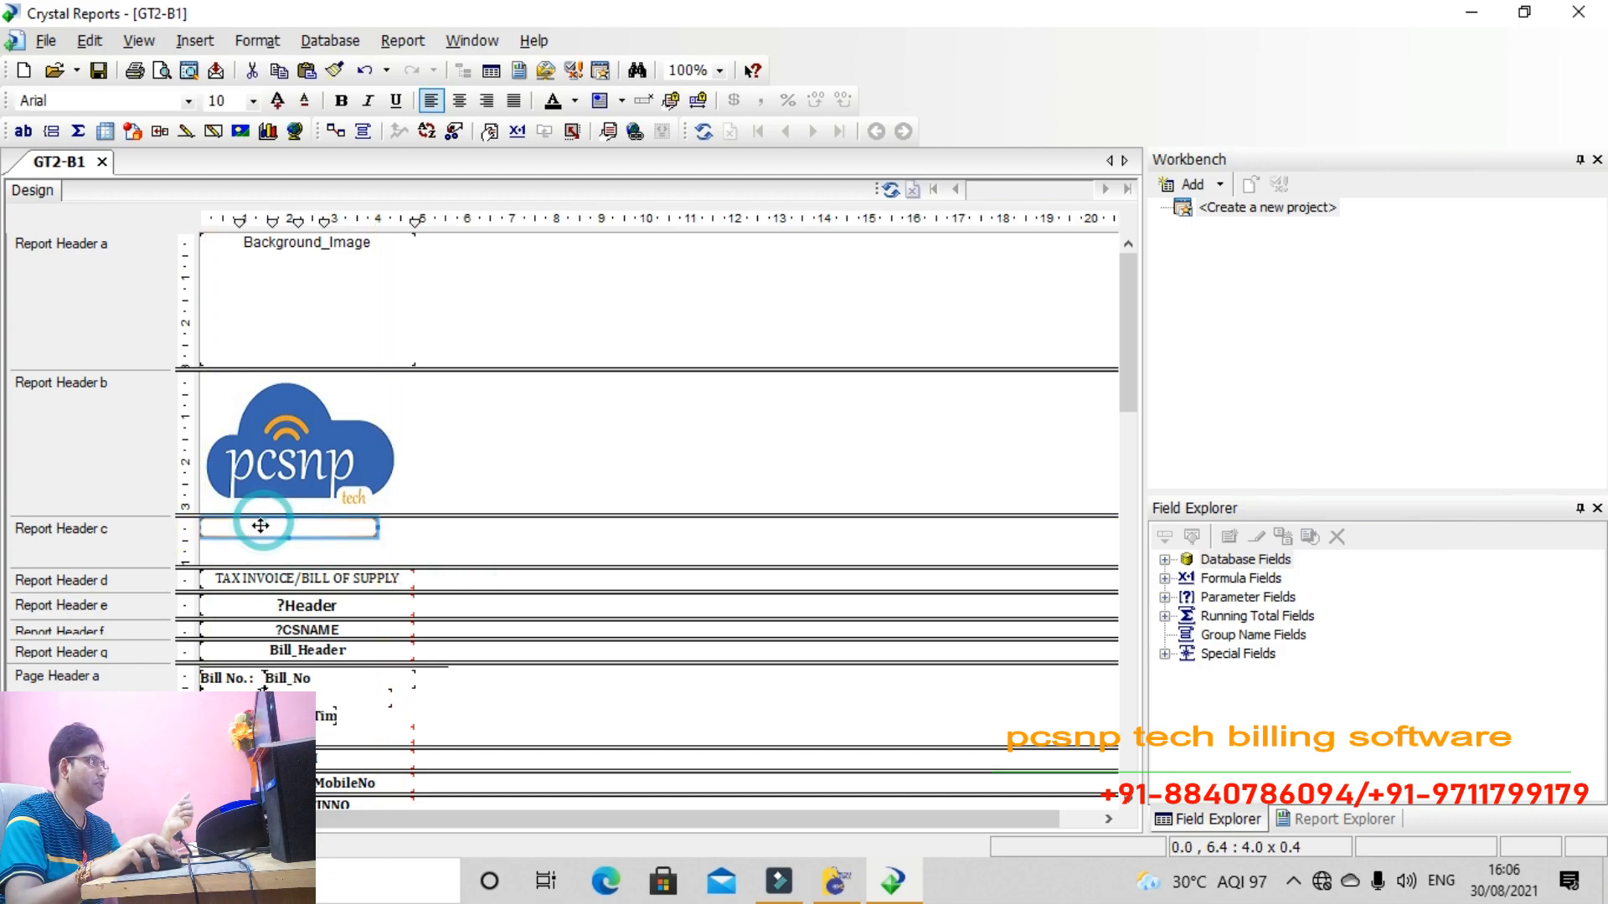
double_click(261, 525)
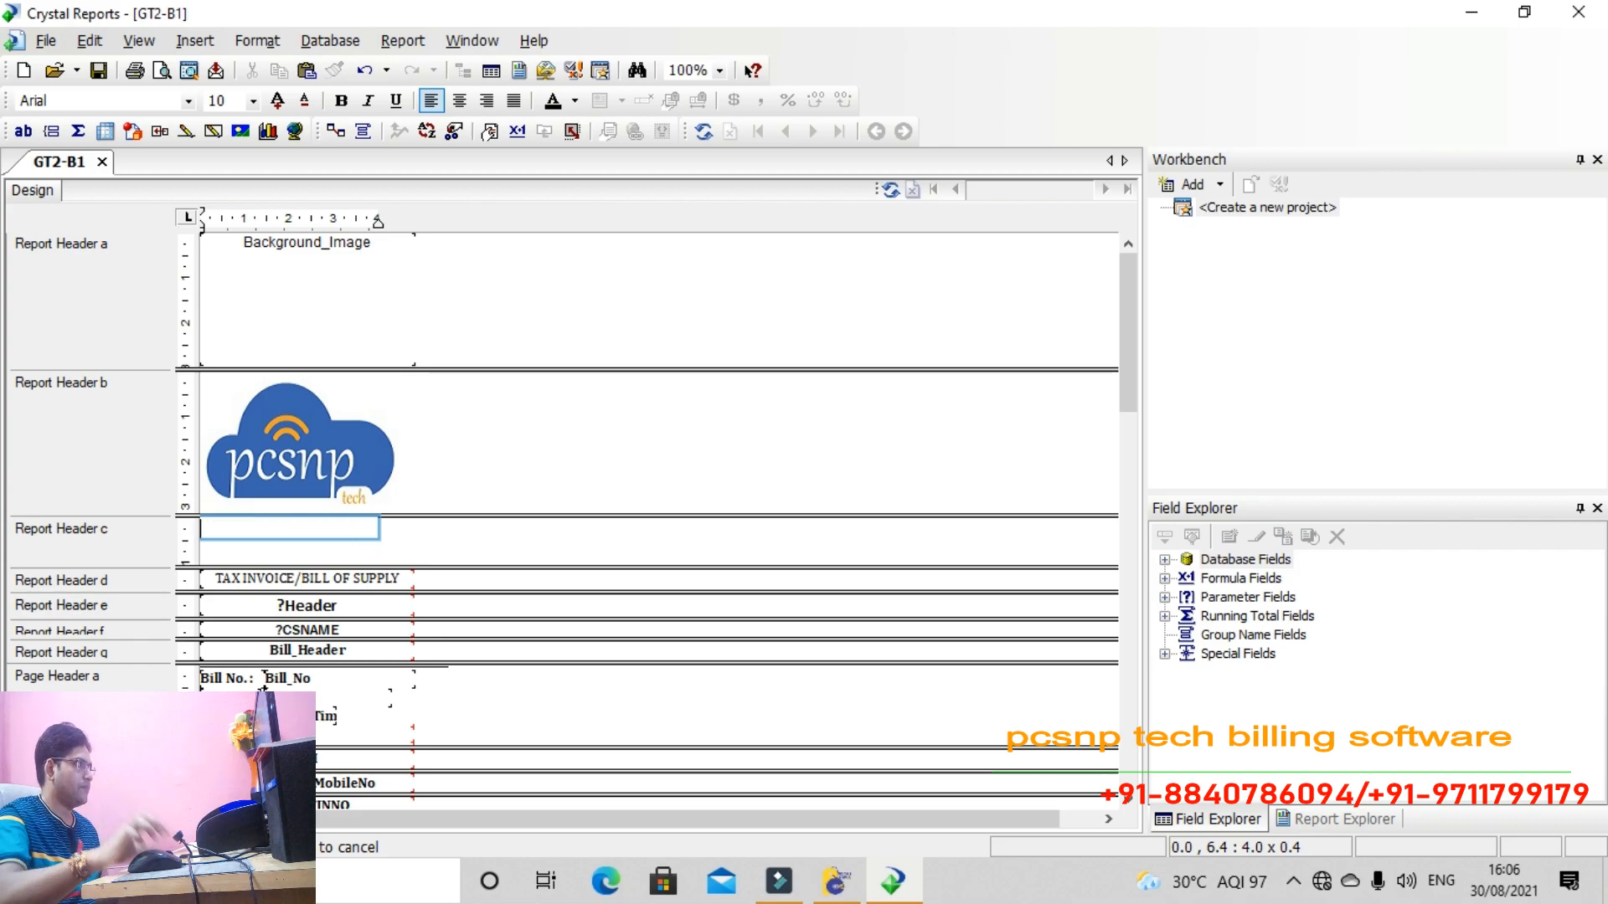
click(424, 532)
drag(287, 539, 293, 569)
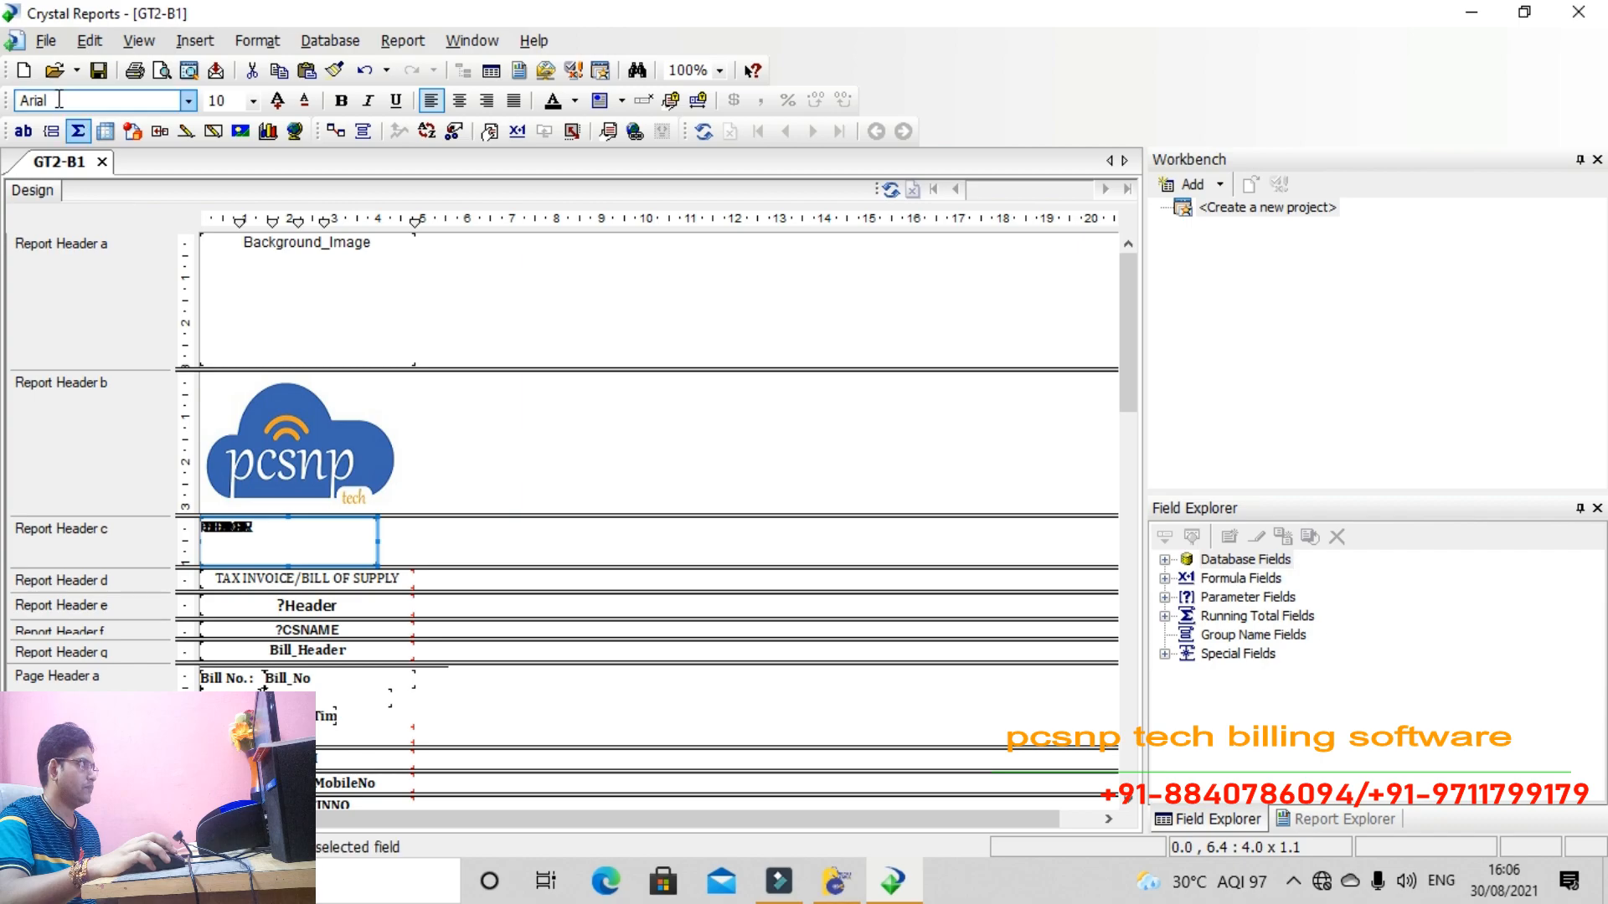
Re-edit the heading text, keeping Arial as its font
double_click(276, 536)
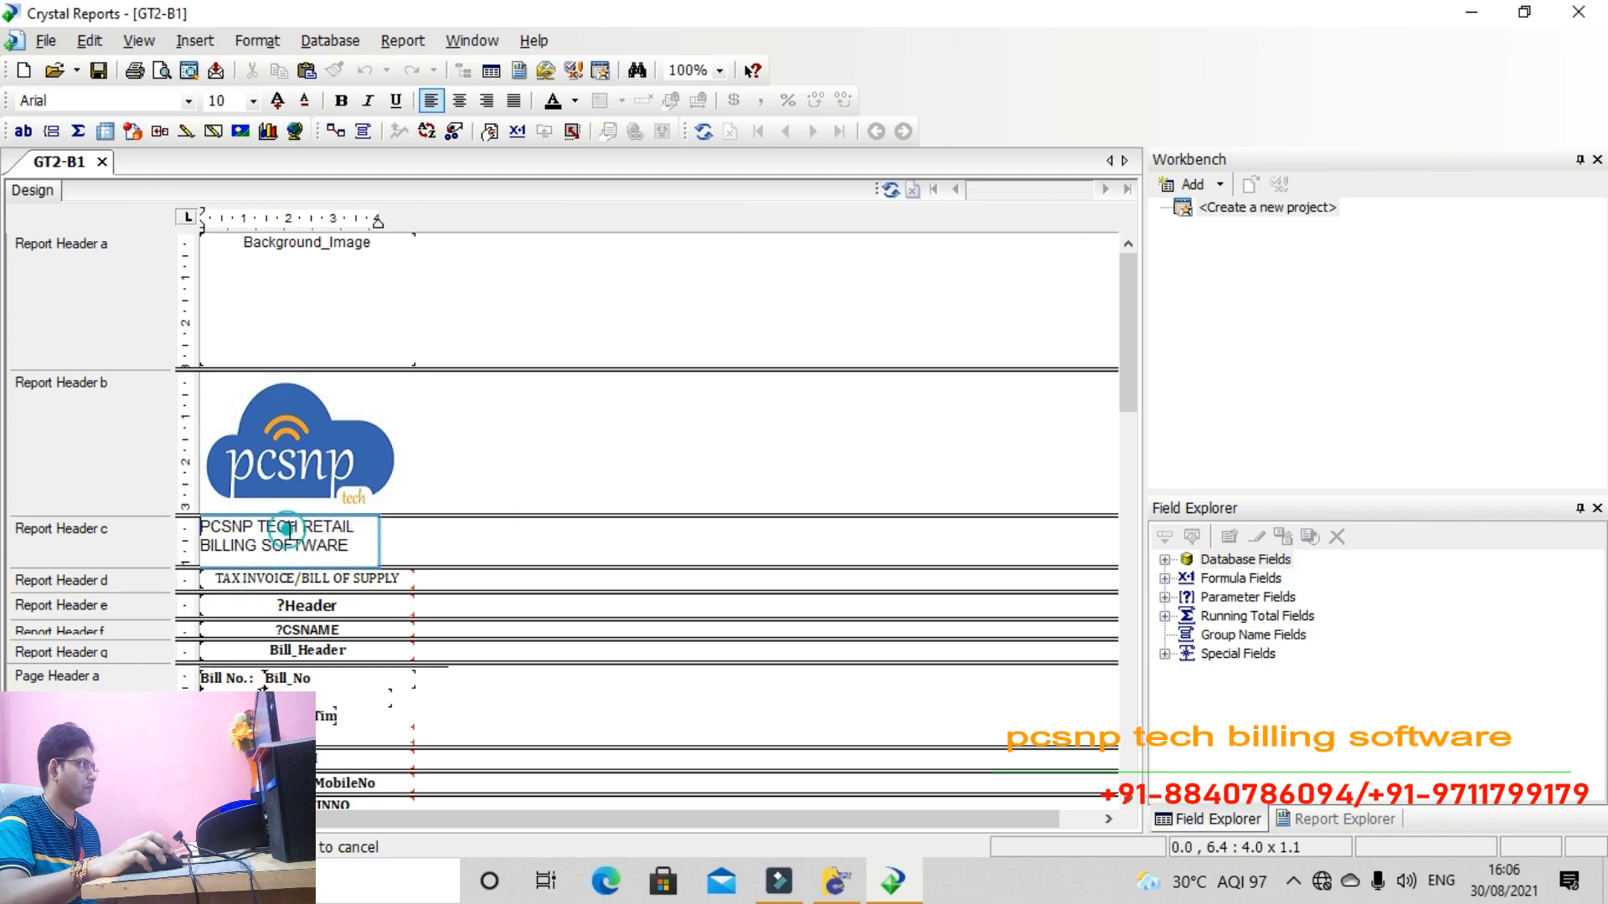
click(405, 538)
double_click(315, 560)
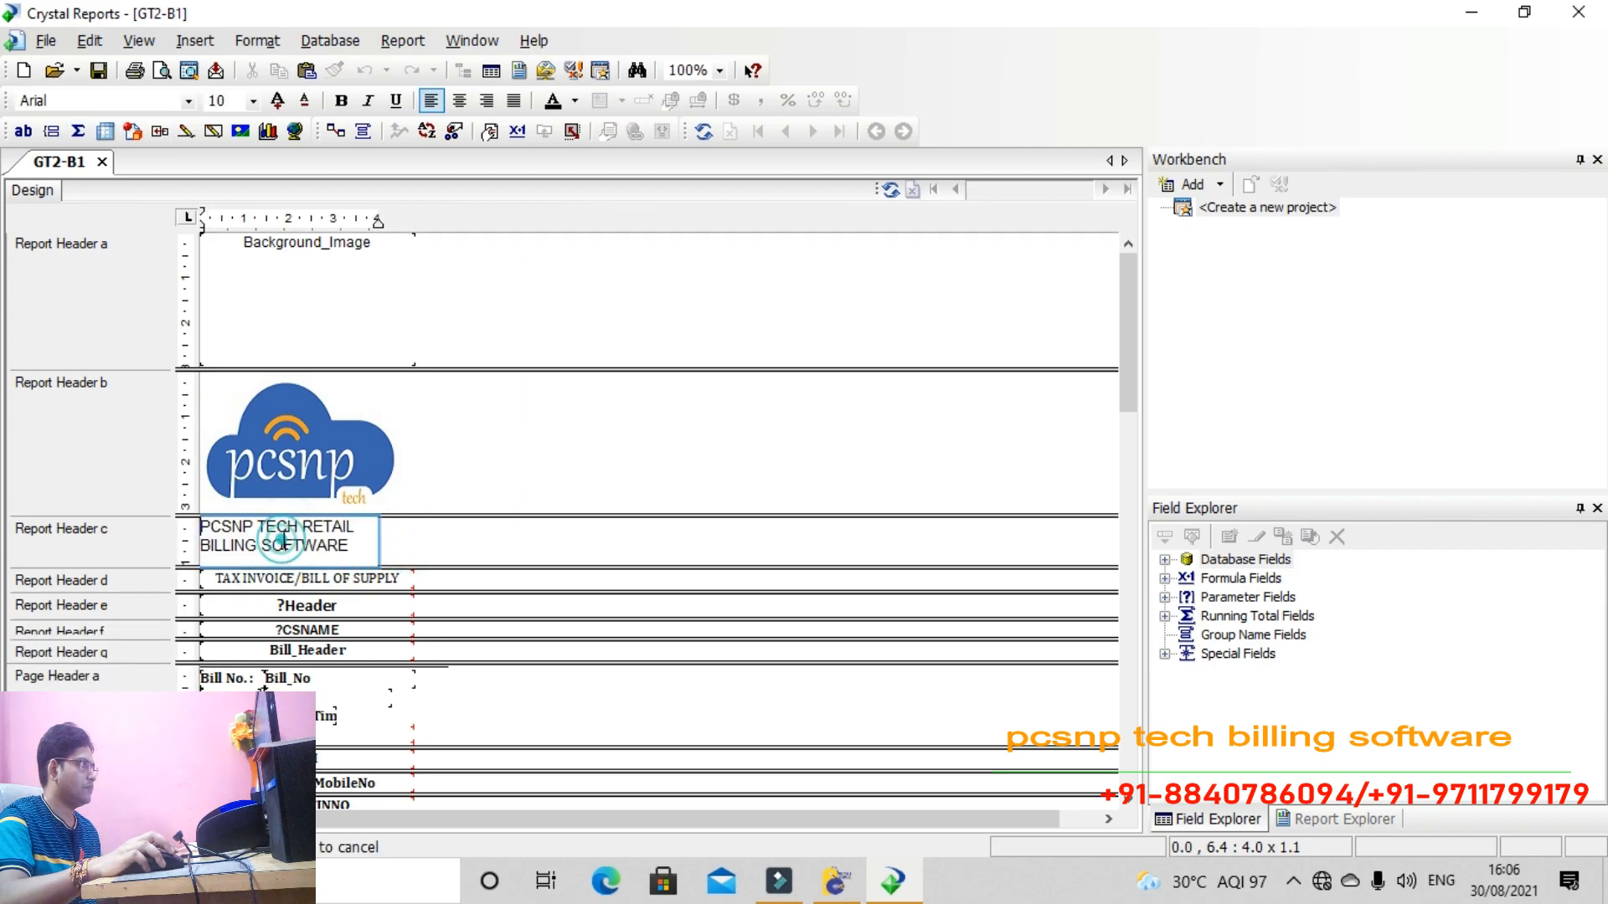
click(187, 100)
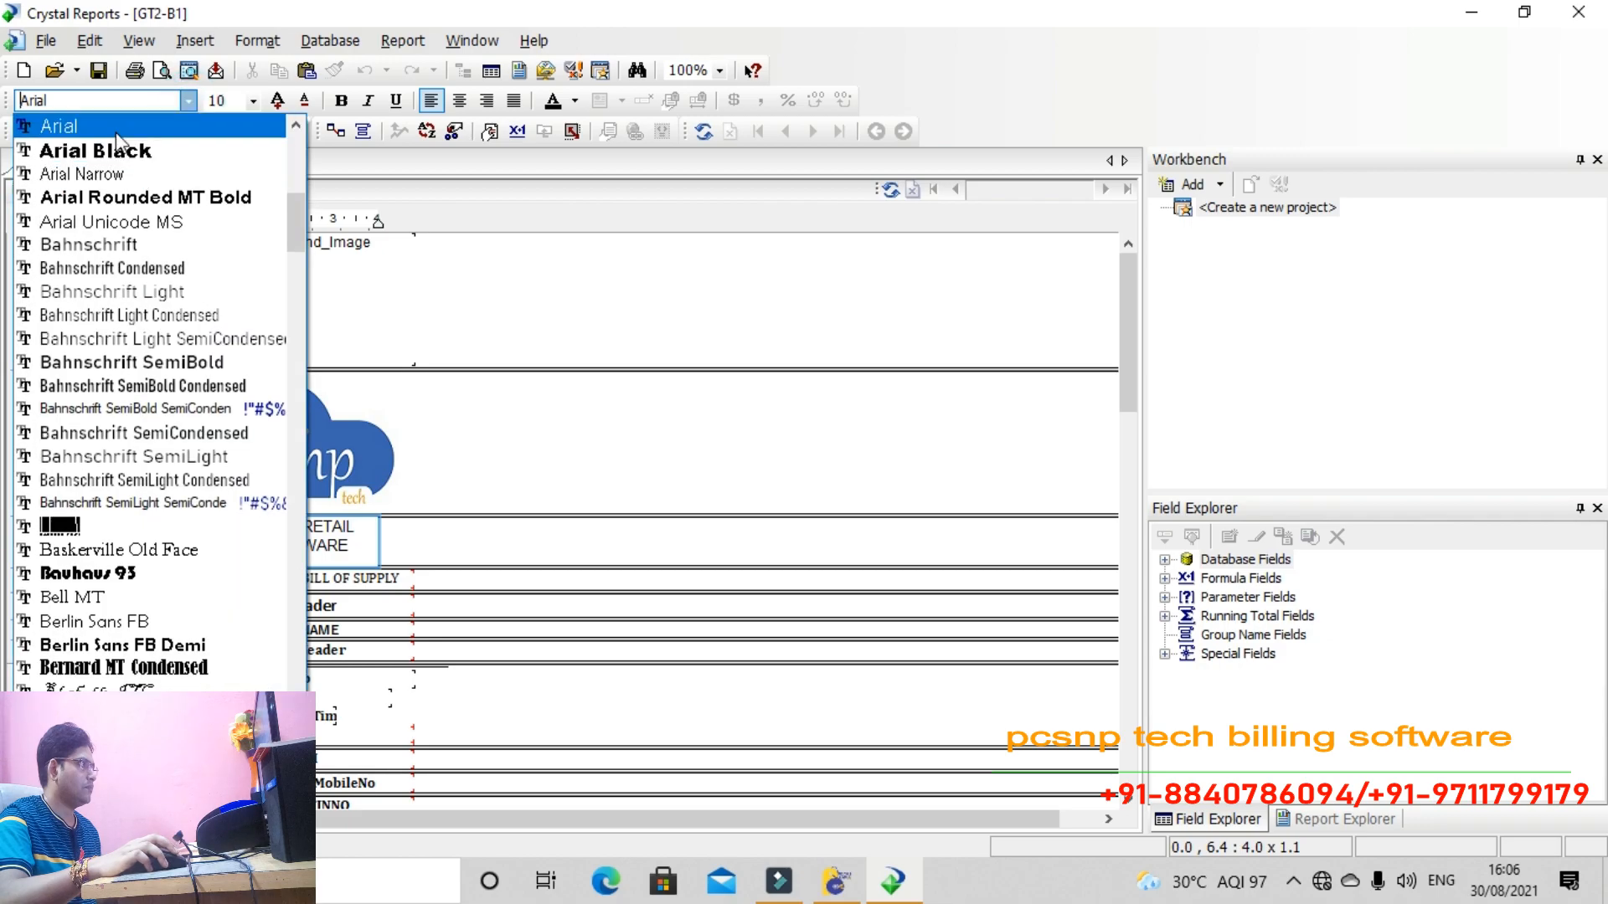
click(117, 120)
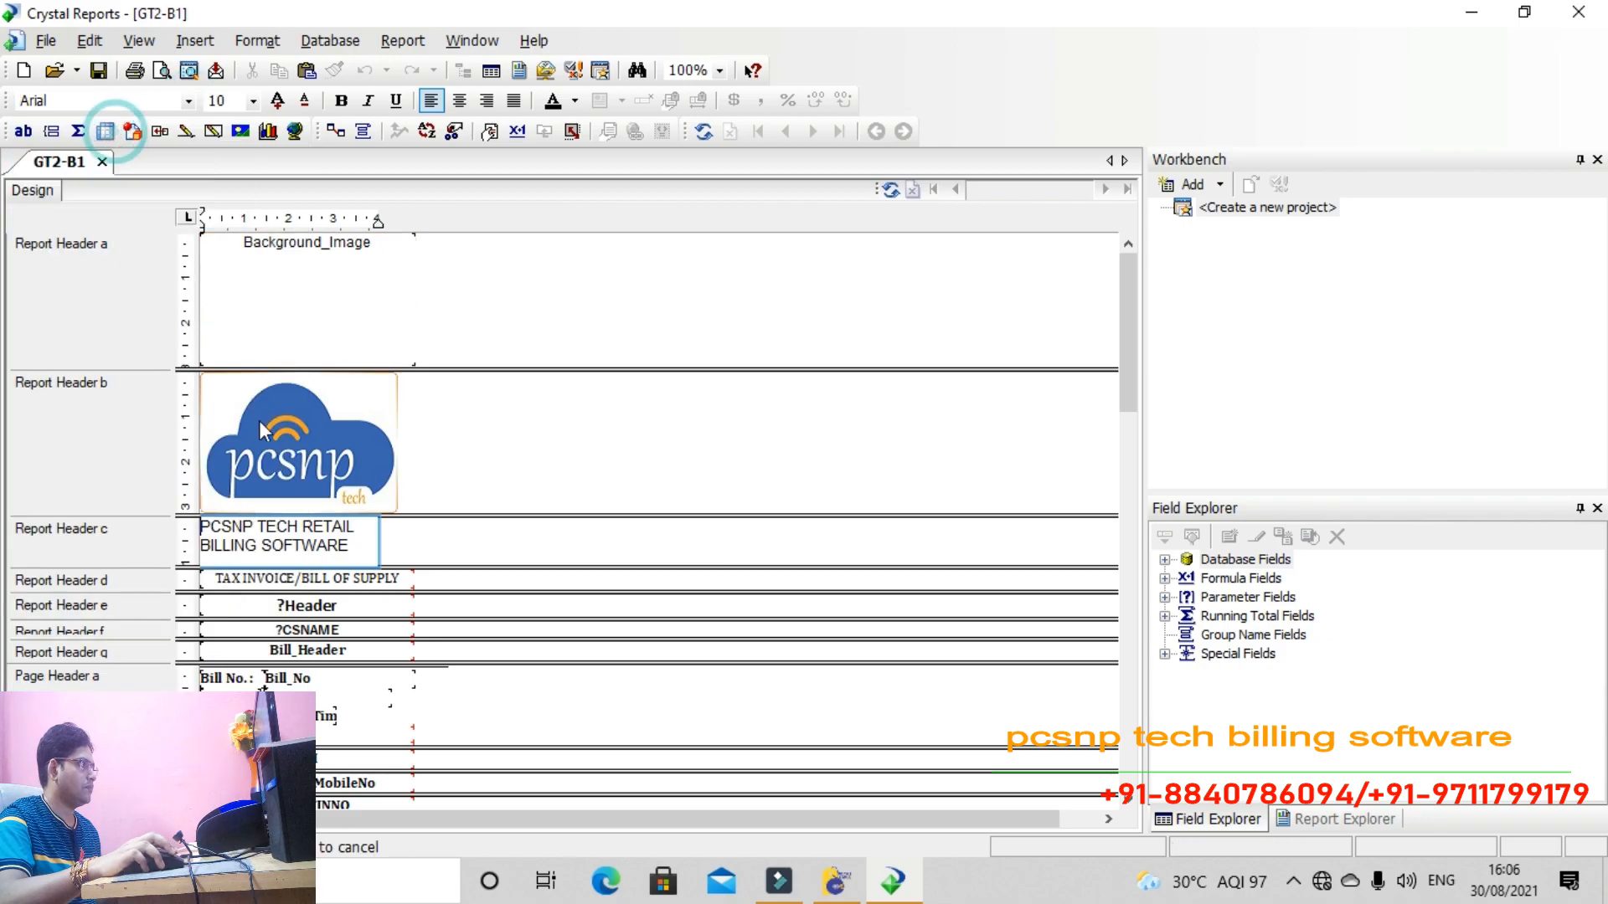
click(405, 546)
Turn on Can Grow for the heading box and drag it wider and taller
right_click(333, 546)
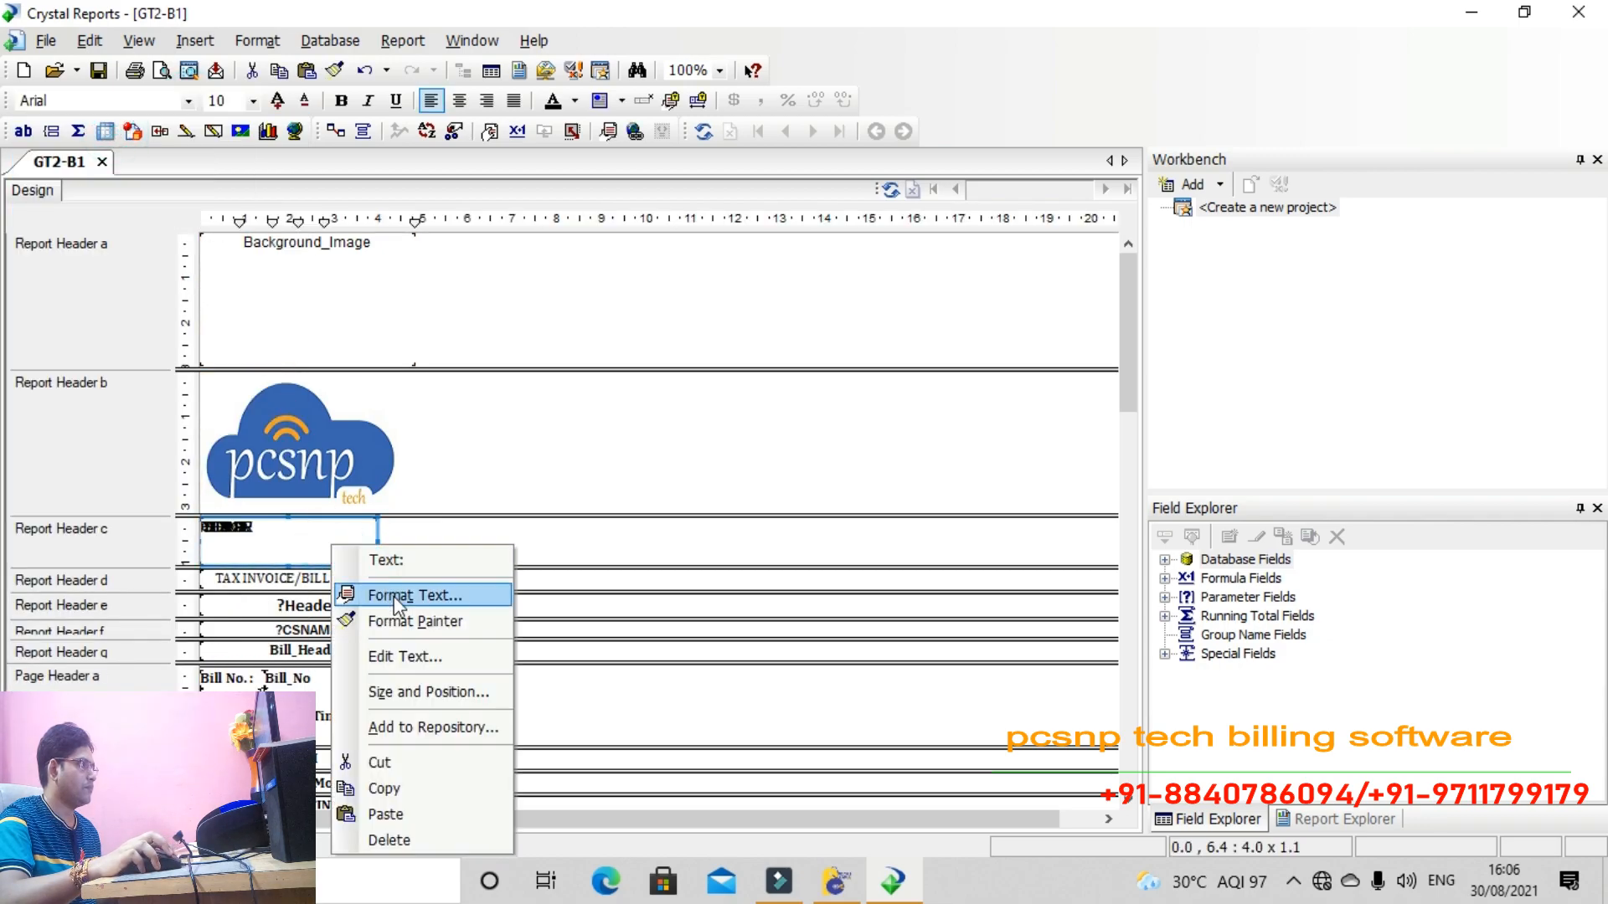
click(397, 596)
click(579, 377)
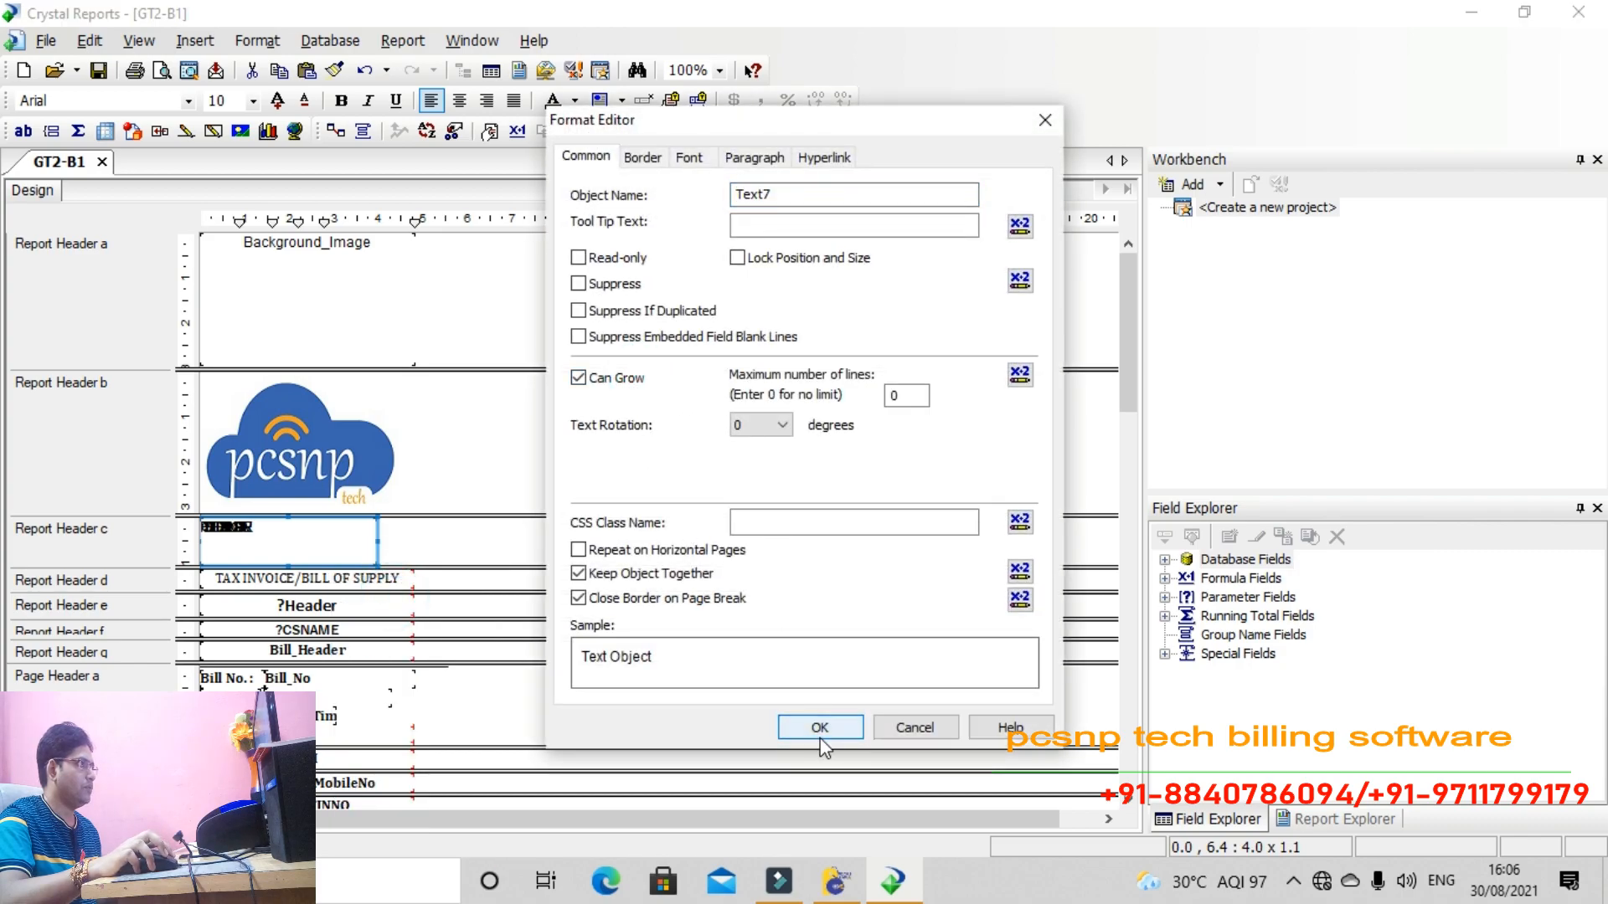
click(819, 727)
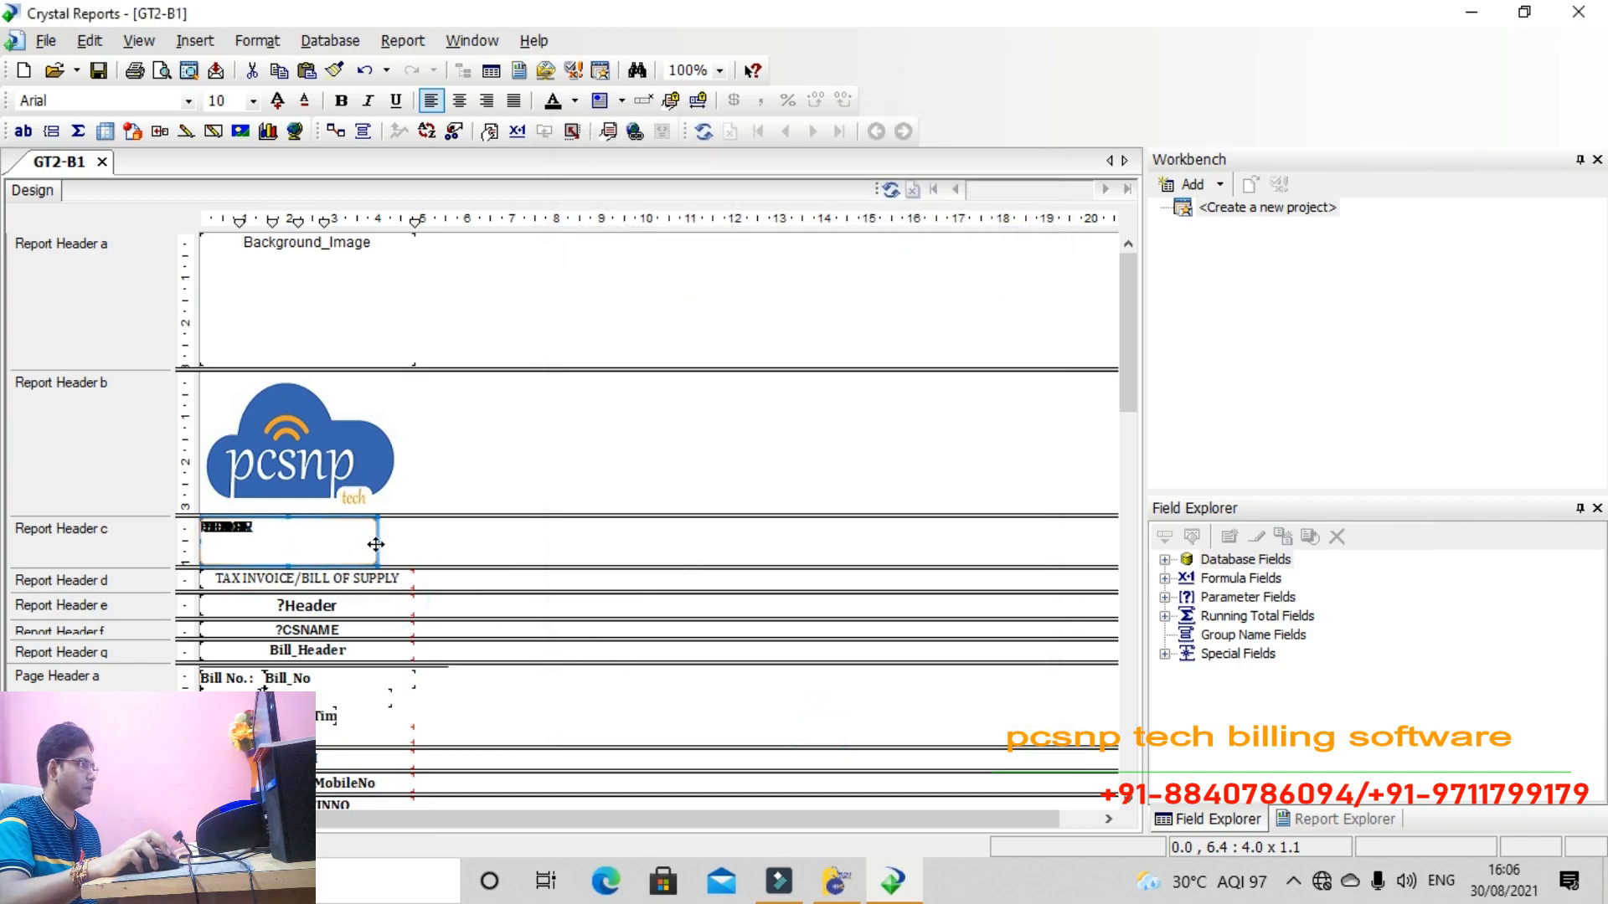
drag(378, 541, 421, 541)
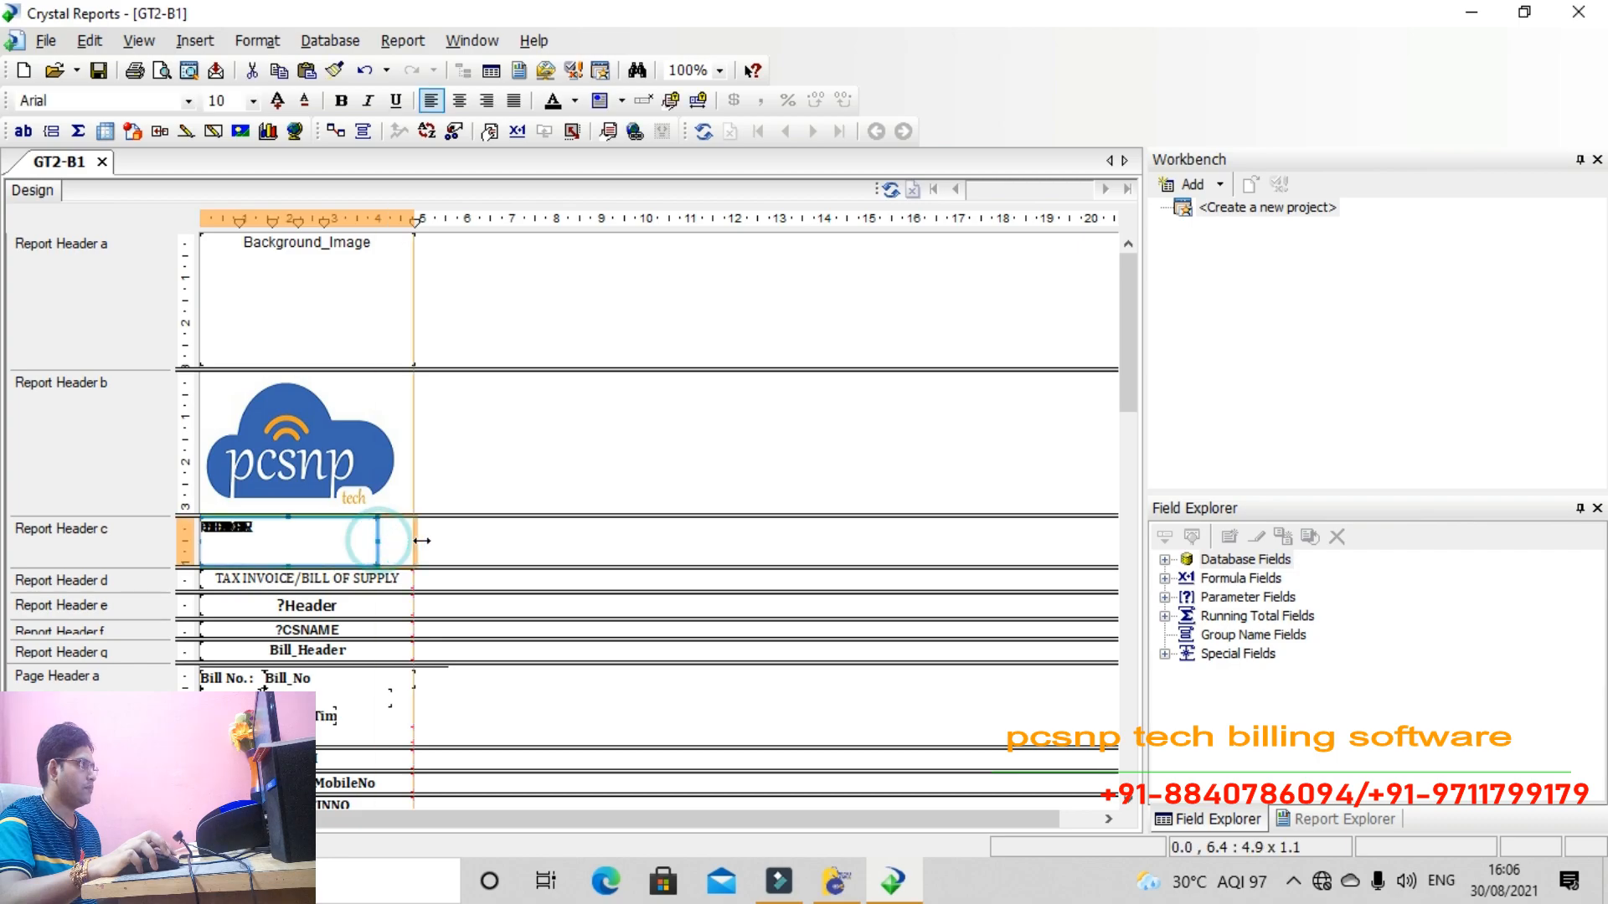
drag(311, 566, 201, 529)
double_click(247, 542)
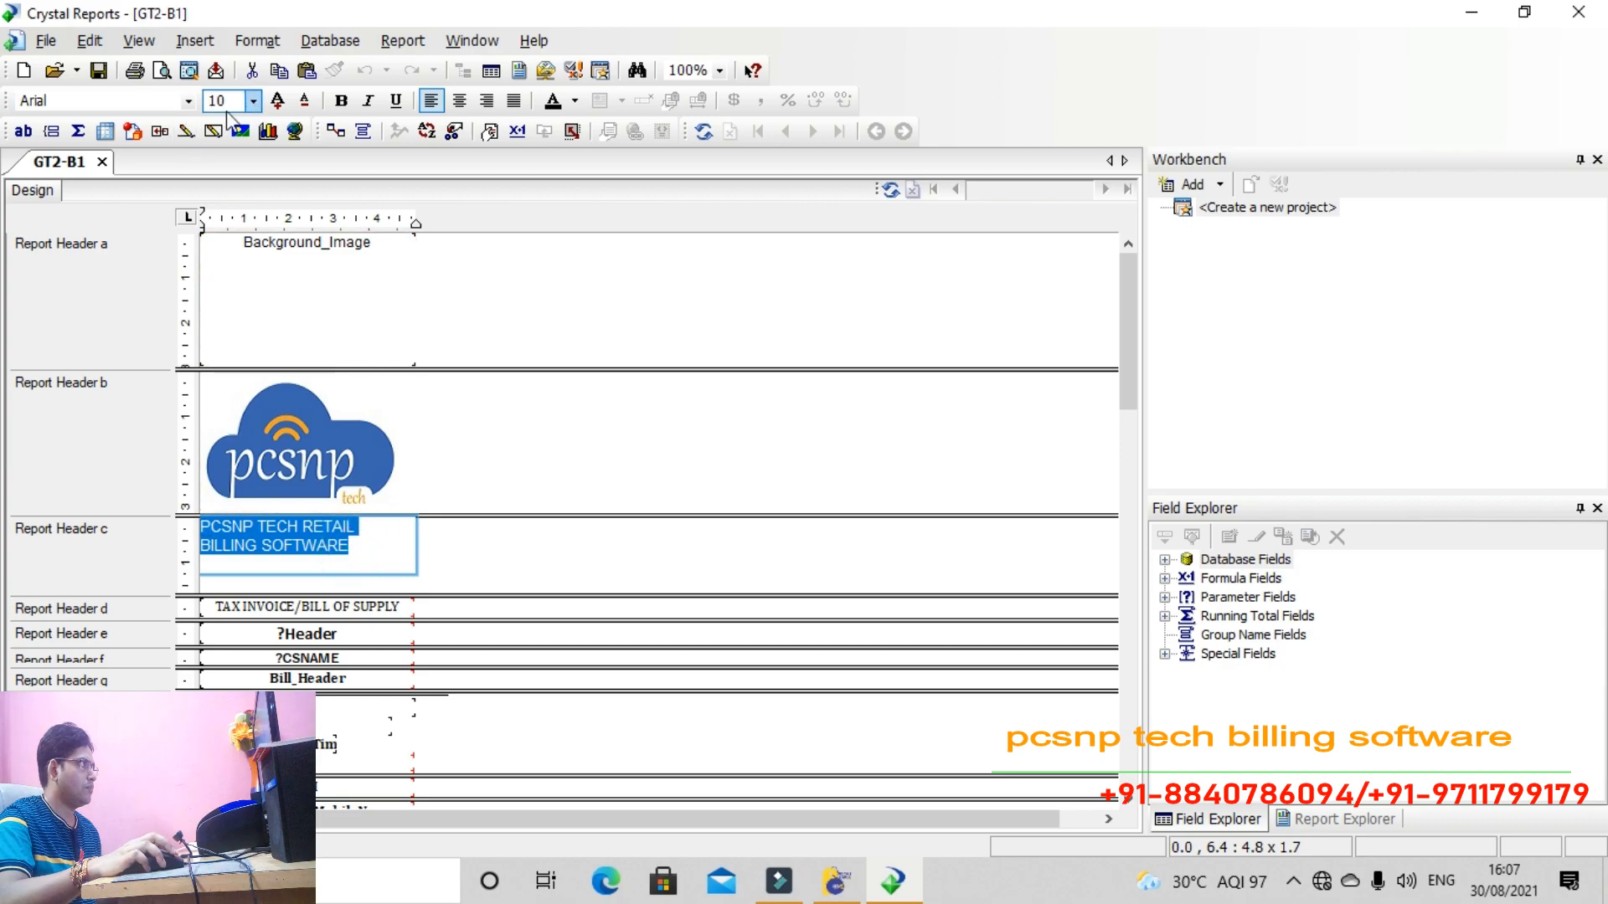
click(188, 101)
click(93, 126)
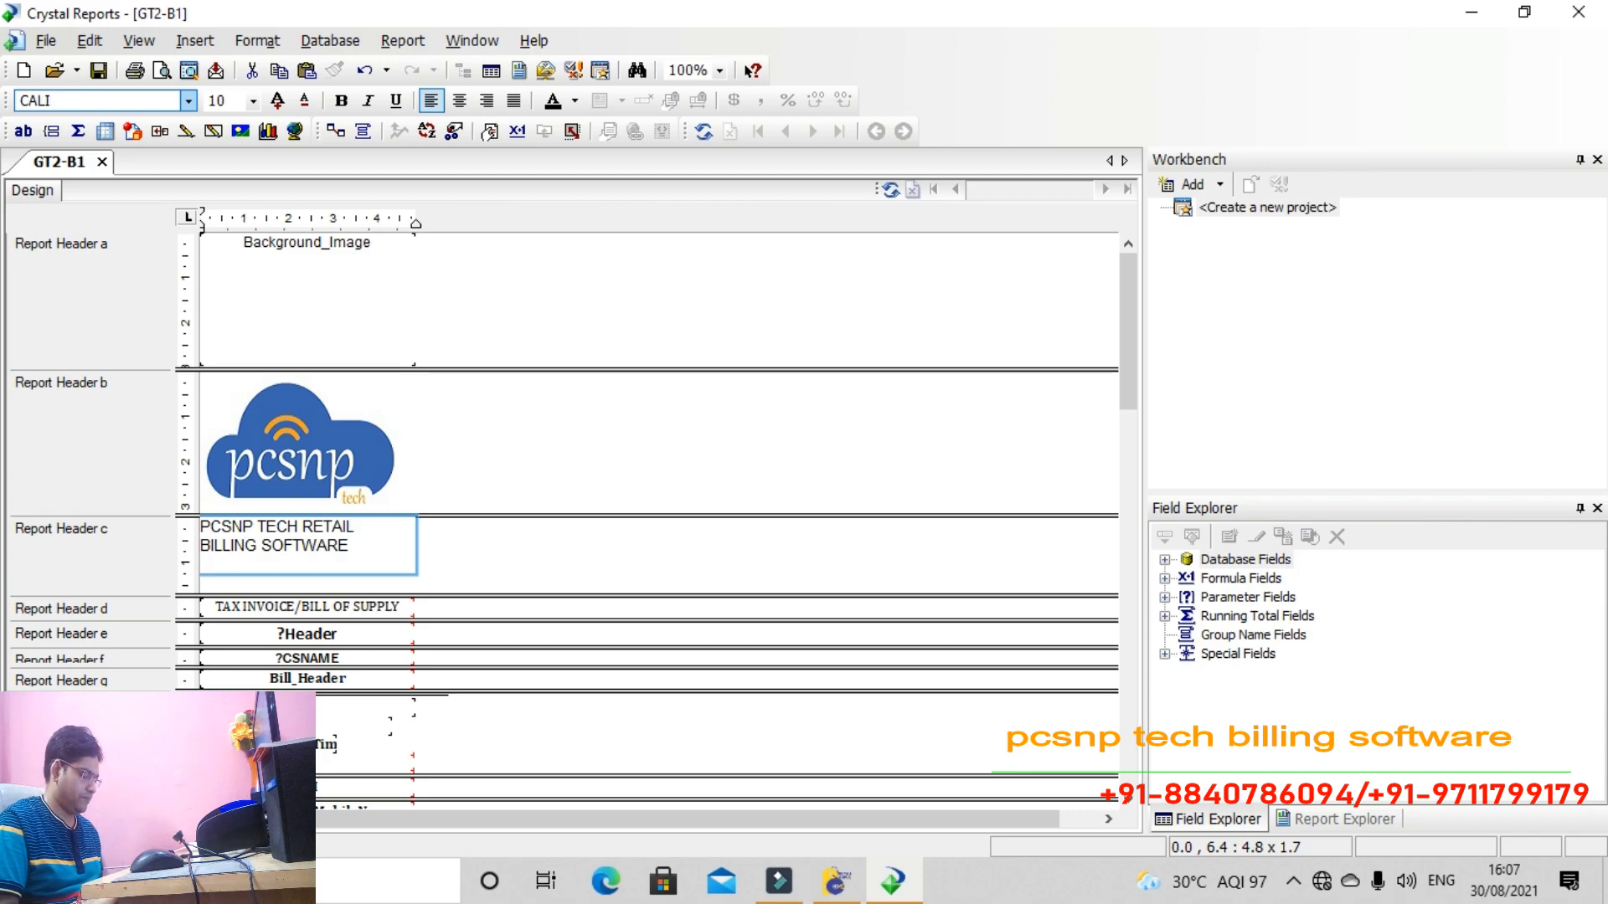
Set the heading to Calibri, centre it, and shrink its box and Report Header c to fit
key(Return)
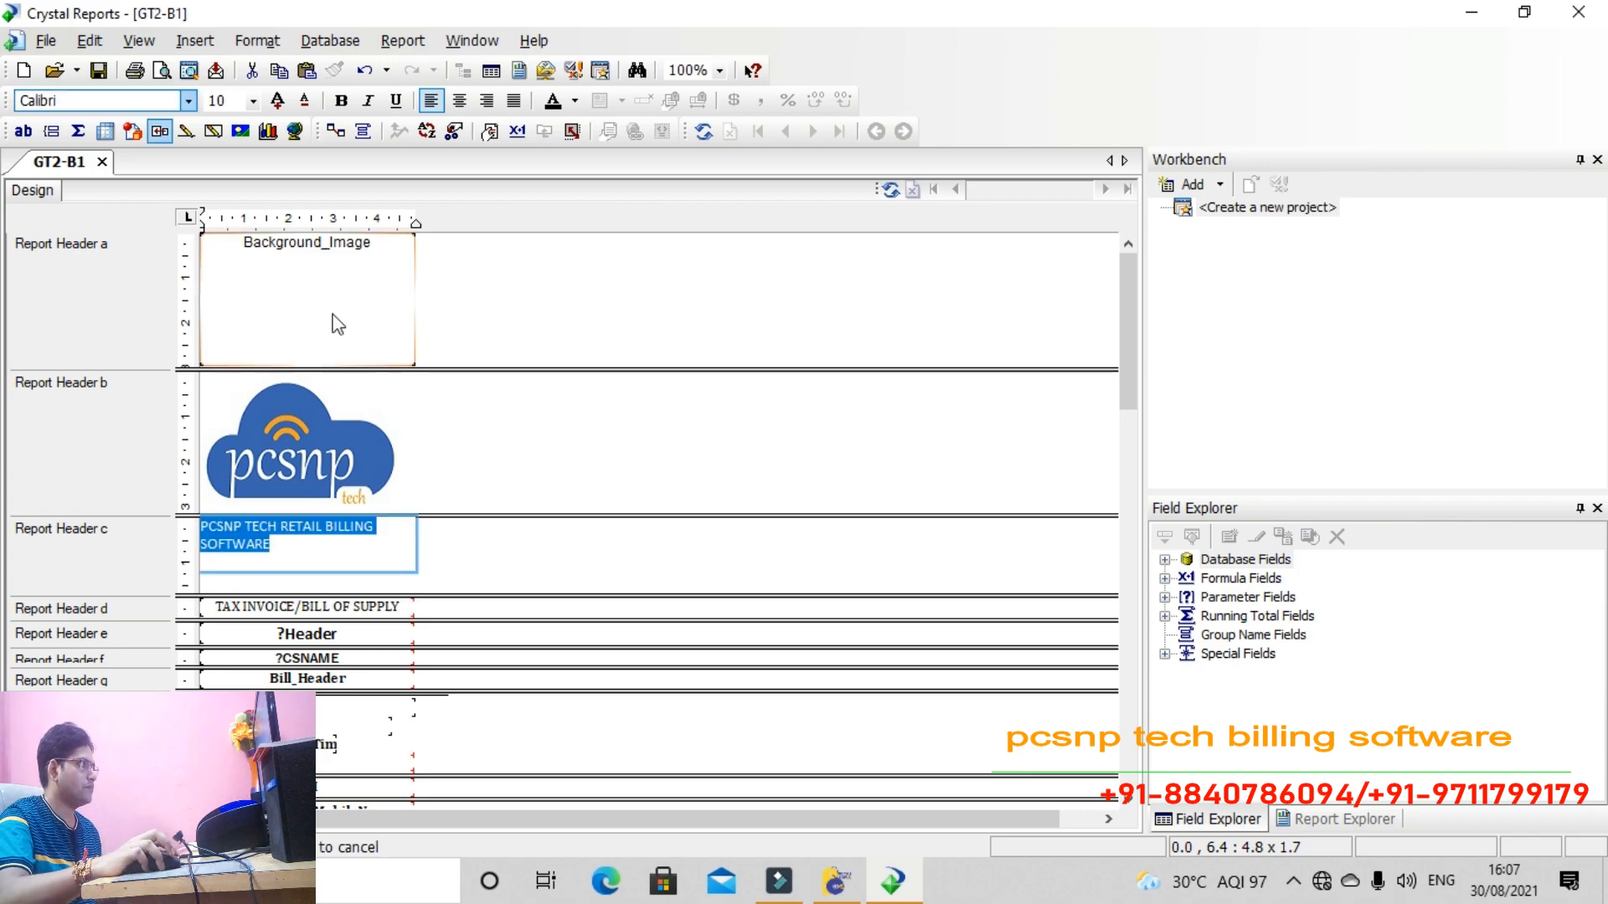
click(496, 557)
click(293, 549)
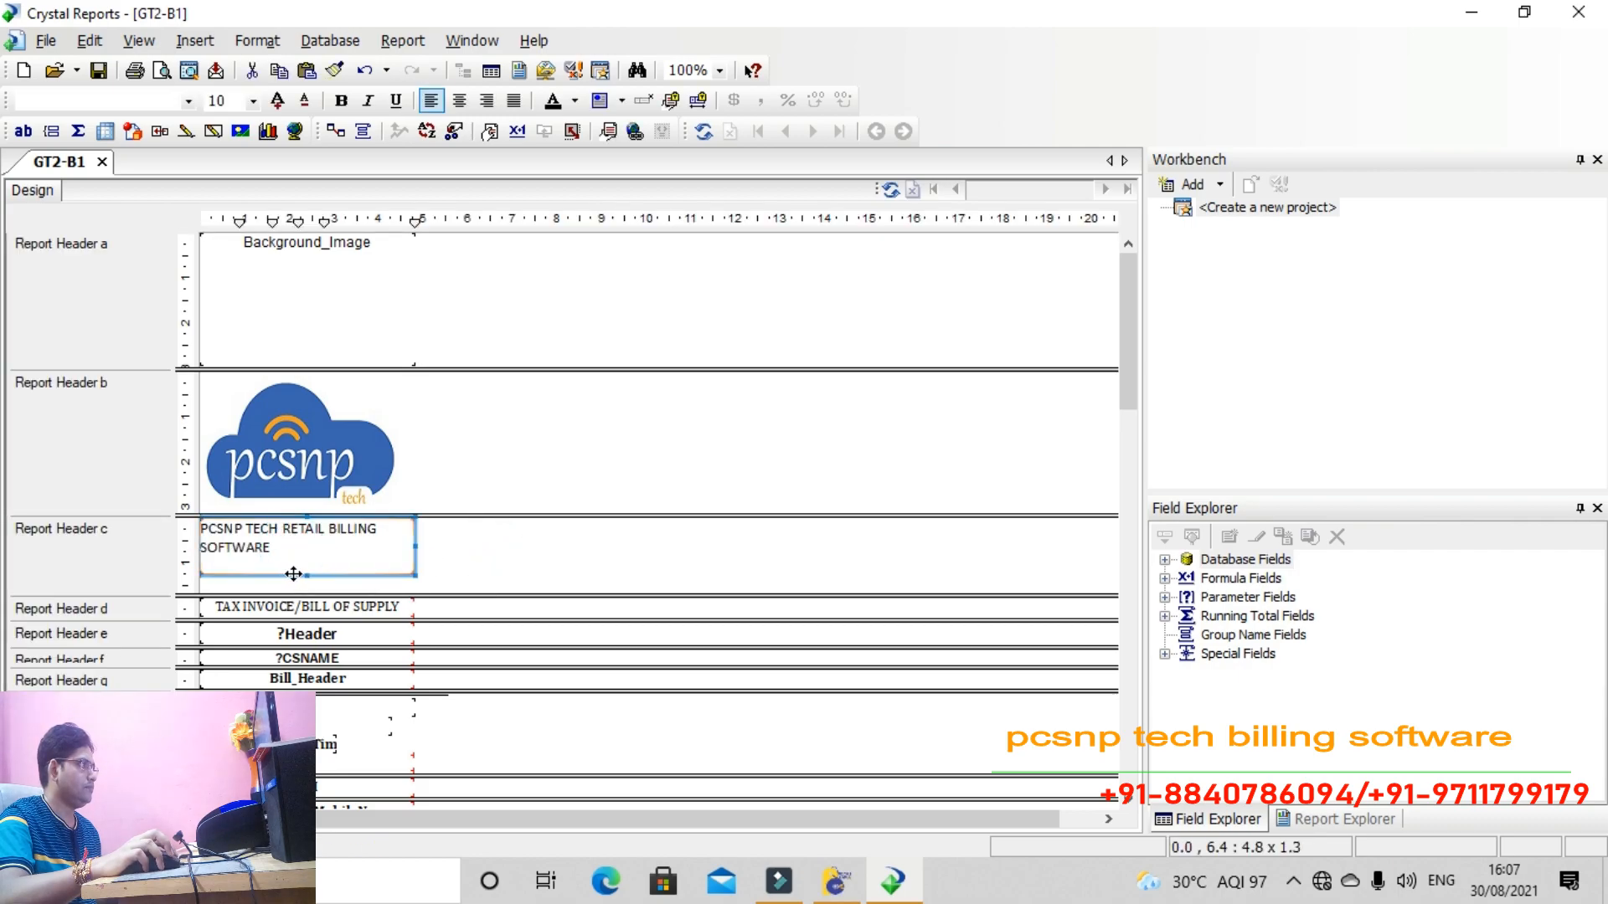
drag(307, 575, 307, 566)
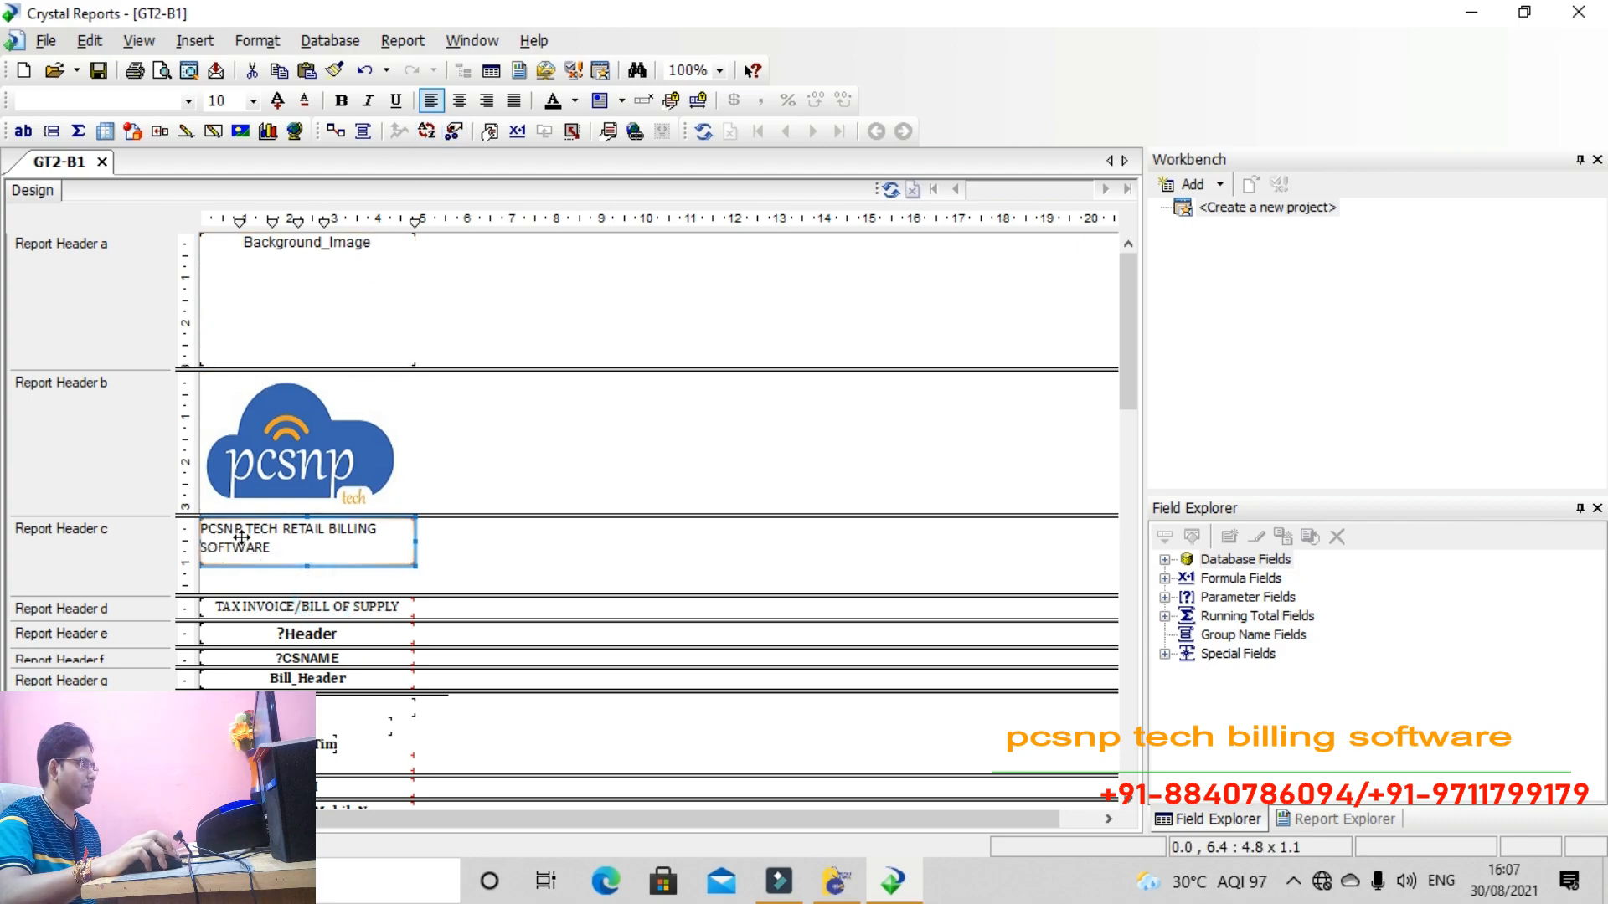
click(458, 101)
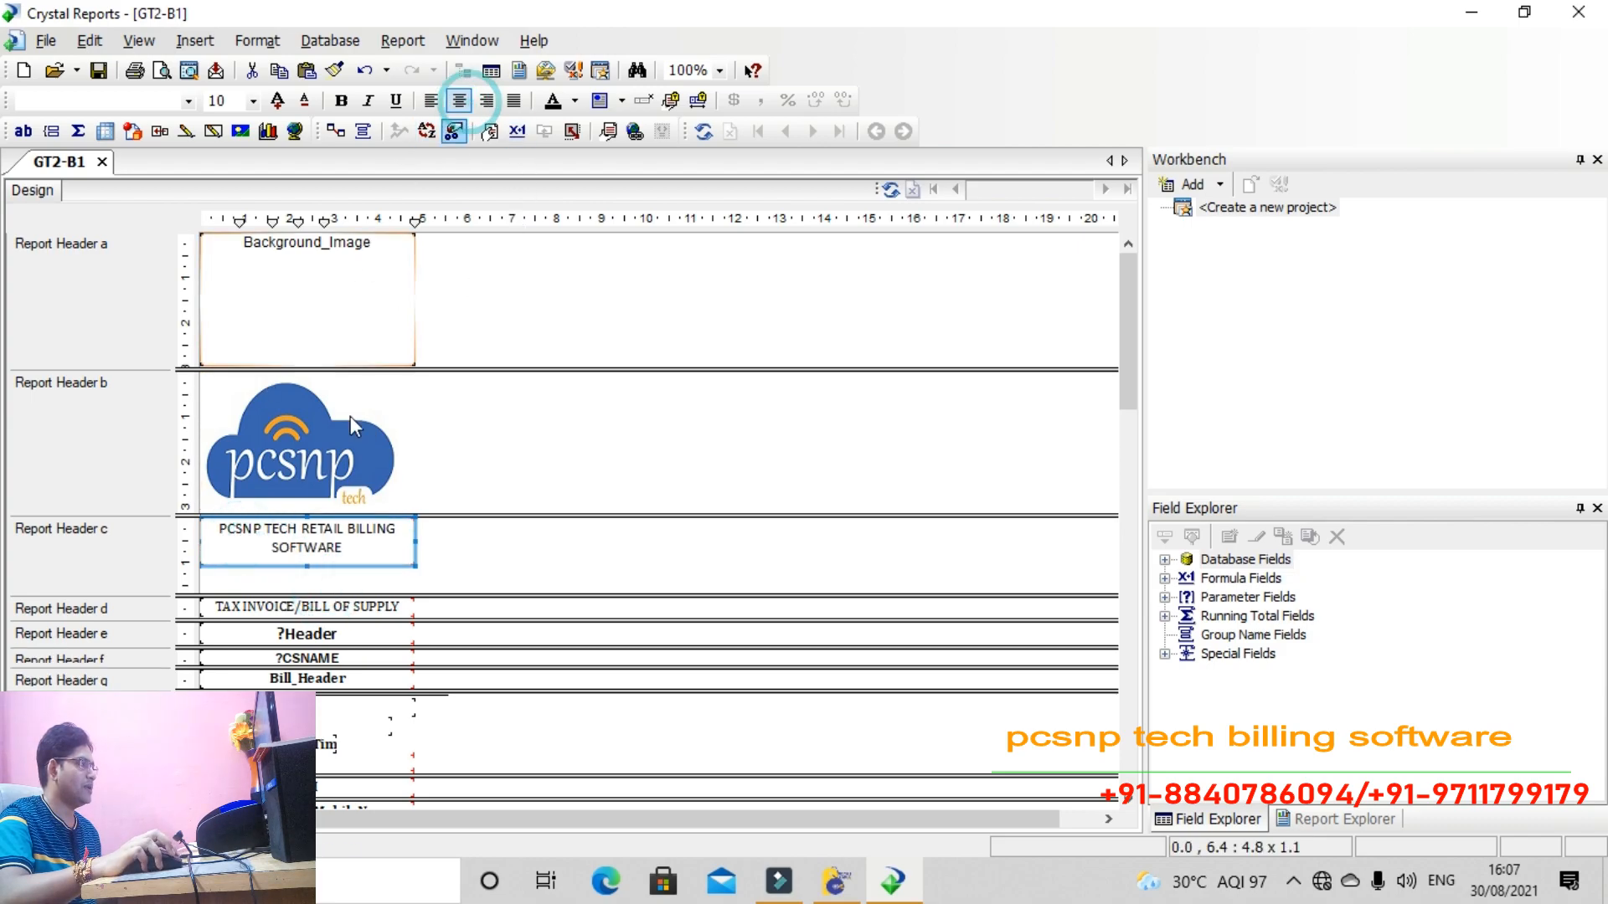
click(319, 591)
drag(319, 591, 319, 567)
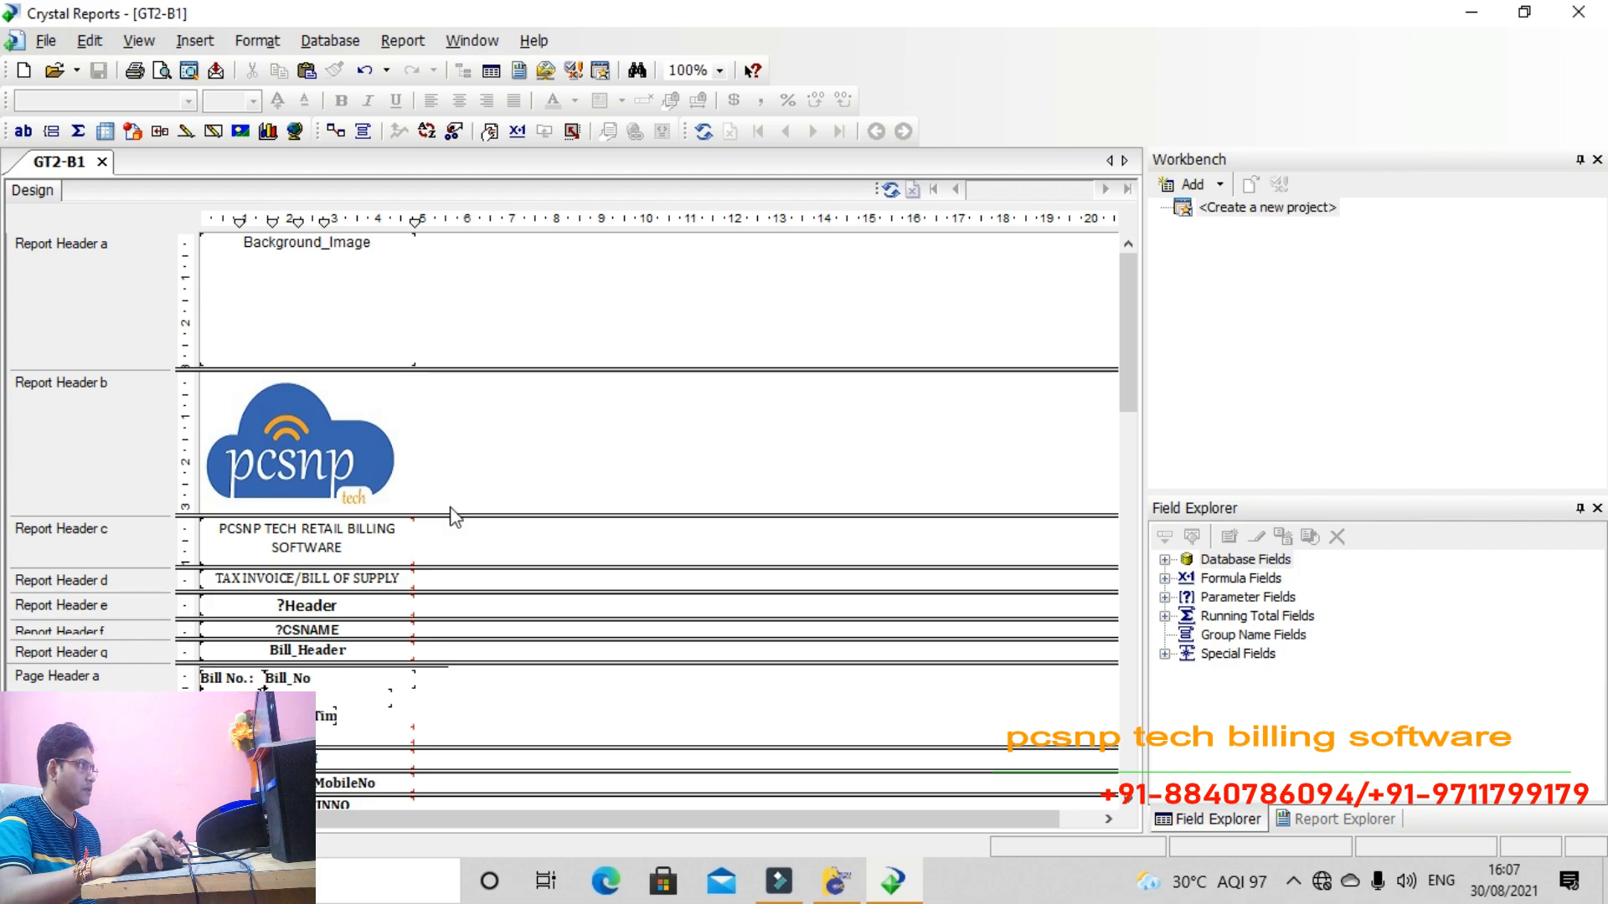
click(231, 581)
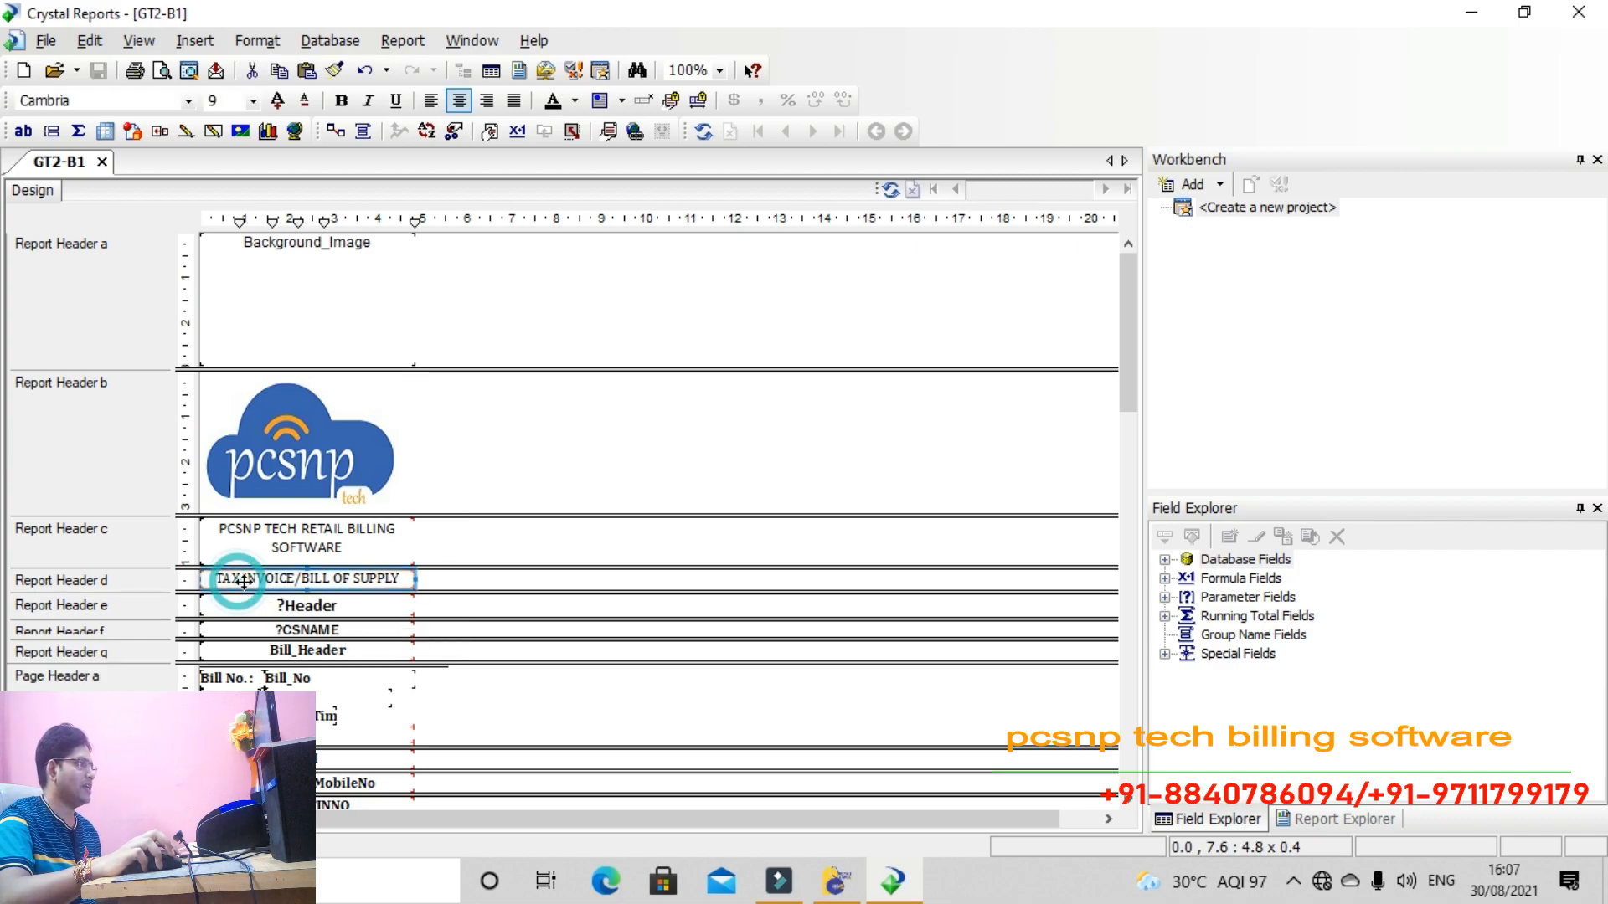
double_click(304, 581)
drag(297, 579, 319, 579)
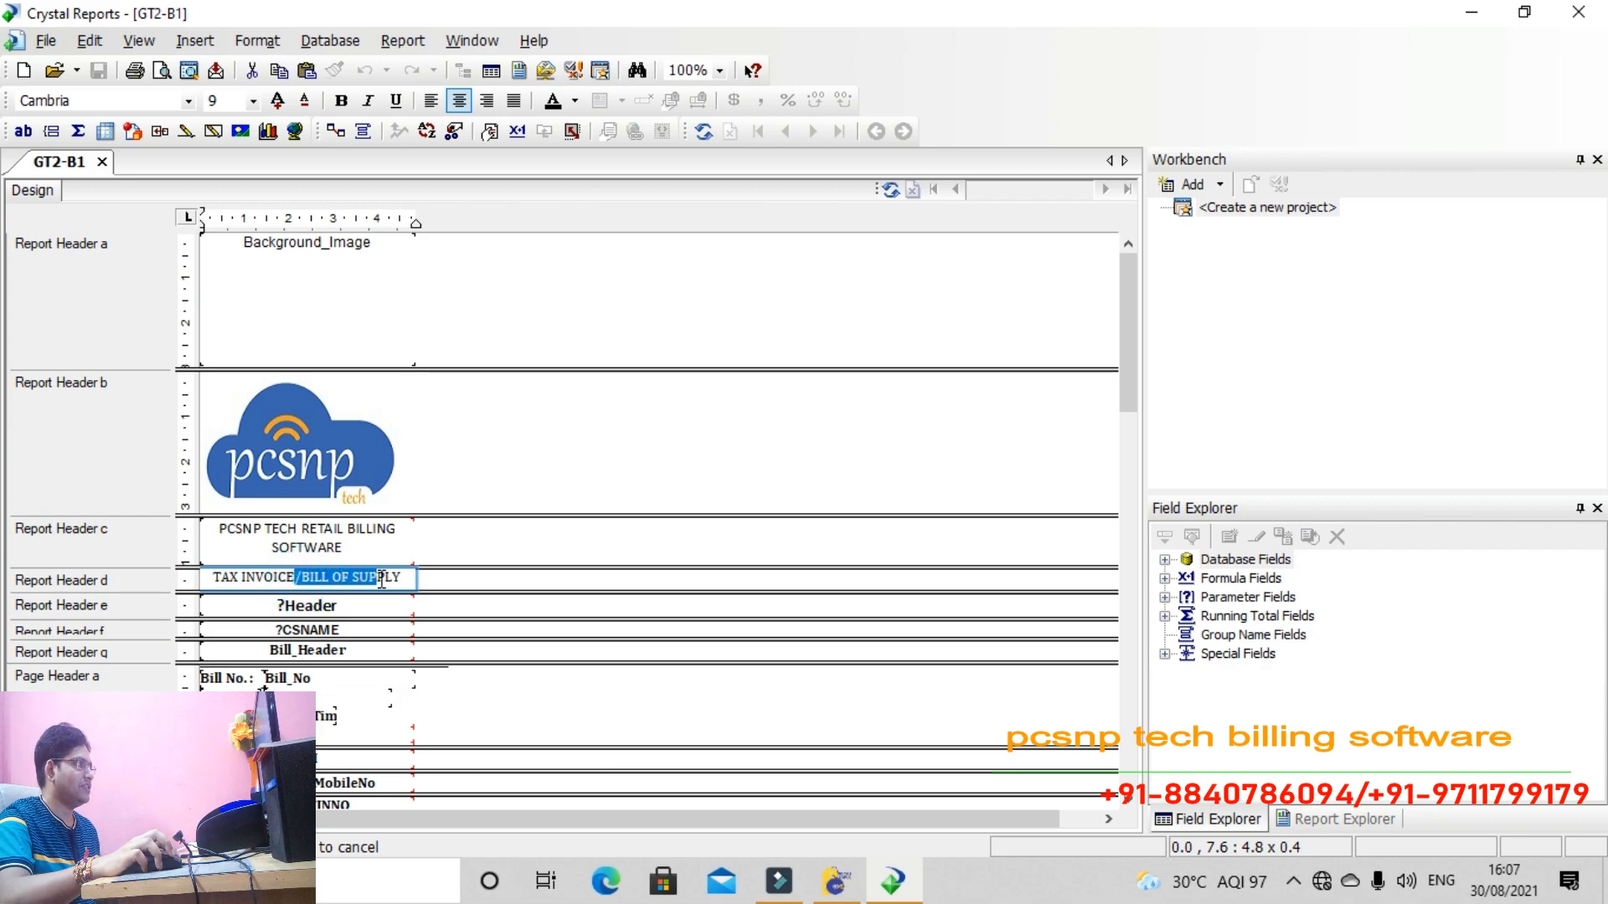
key(Delete)
click(416, 551)
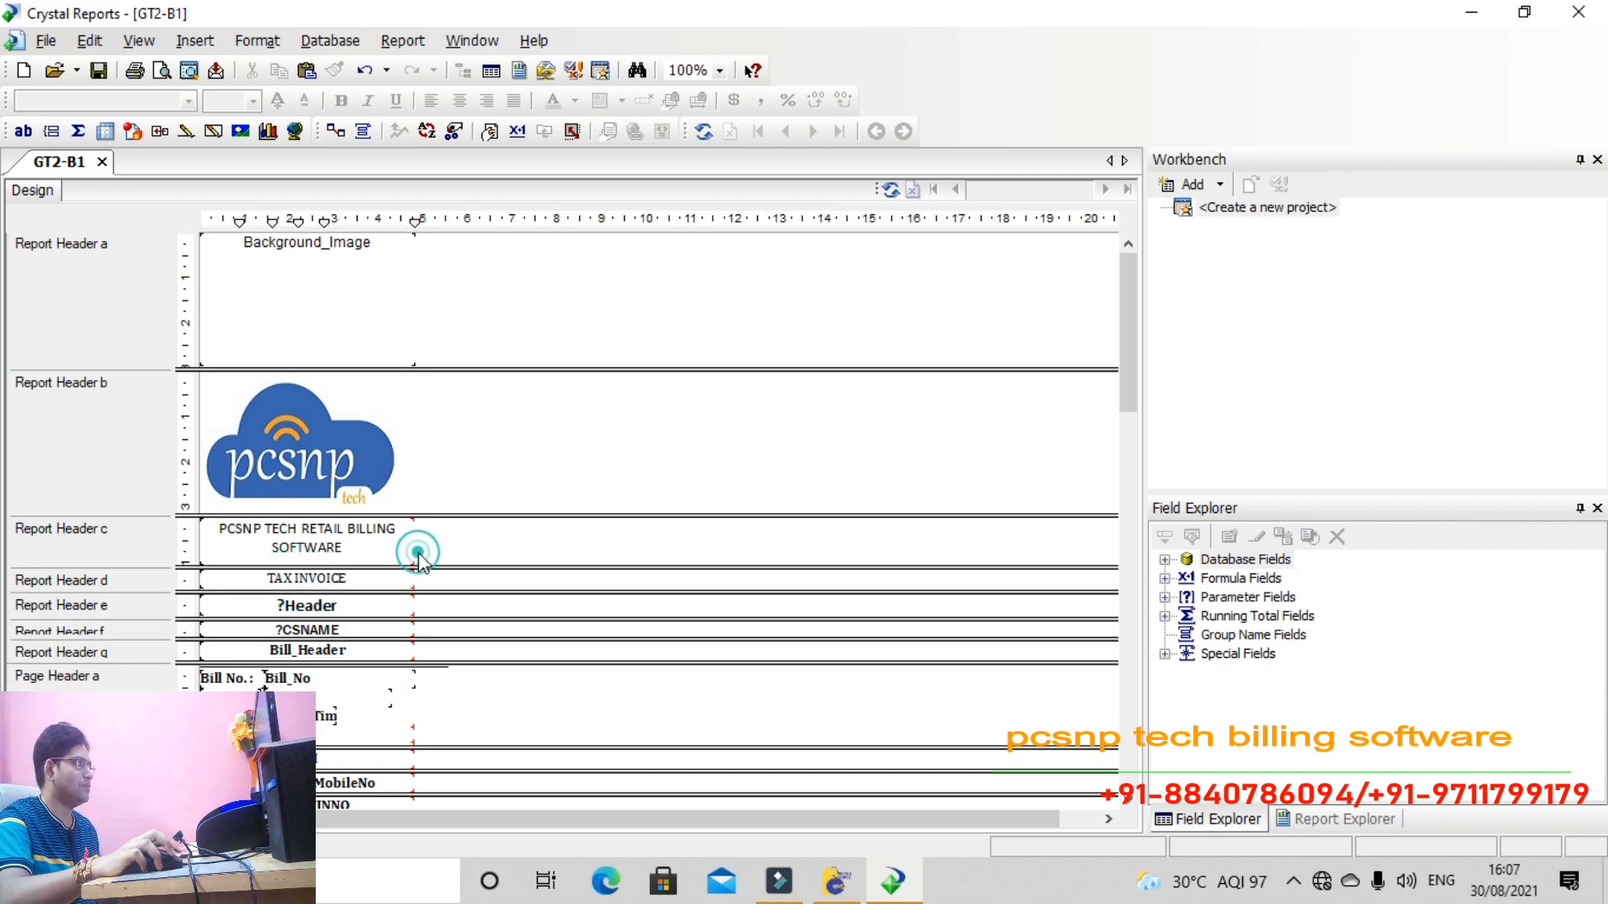
scroll(373, 640, down, 6)
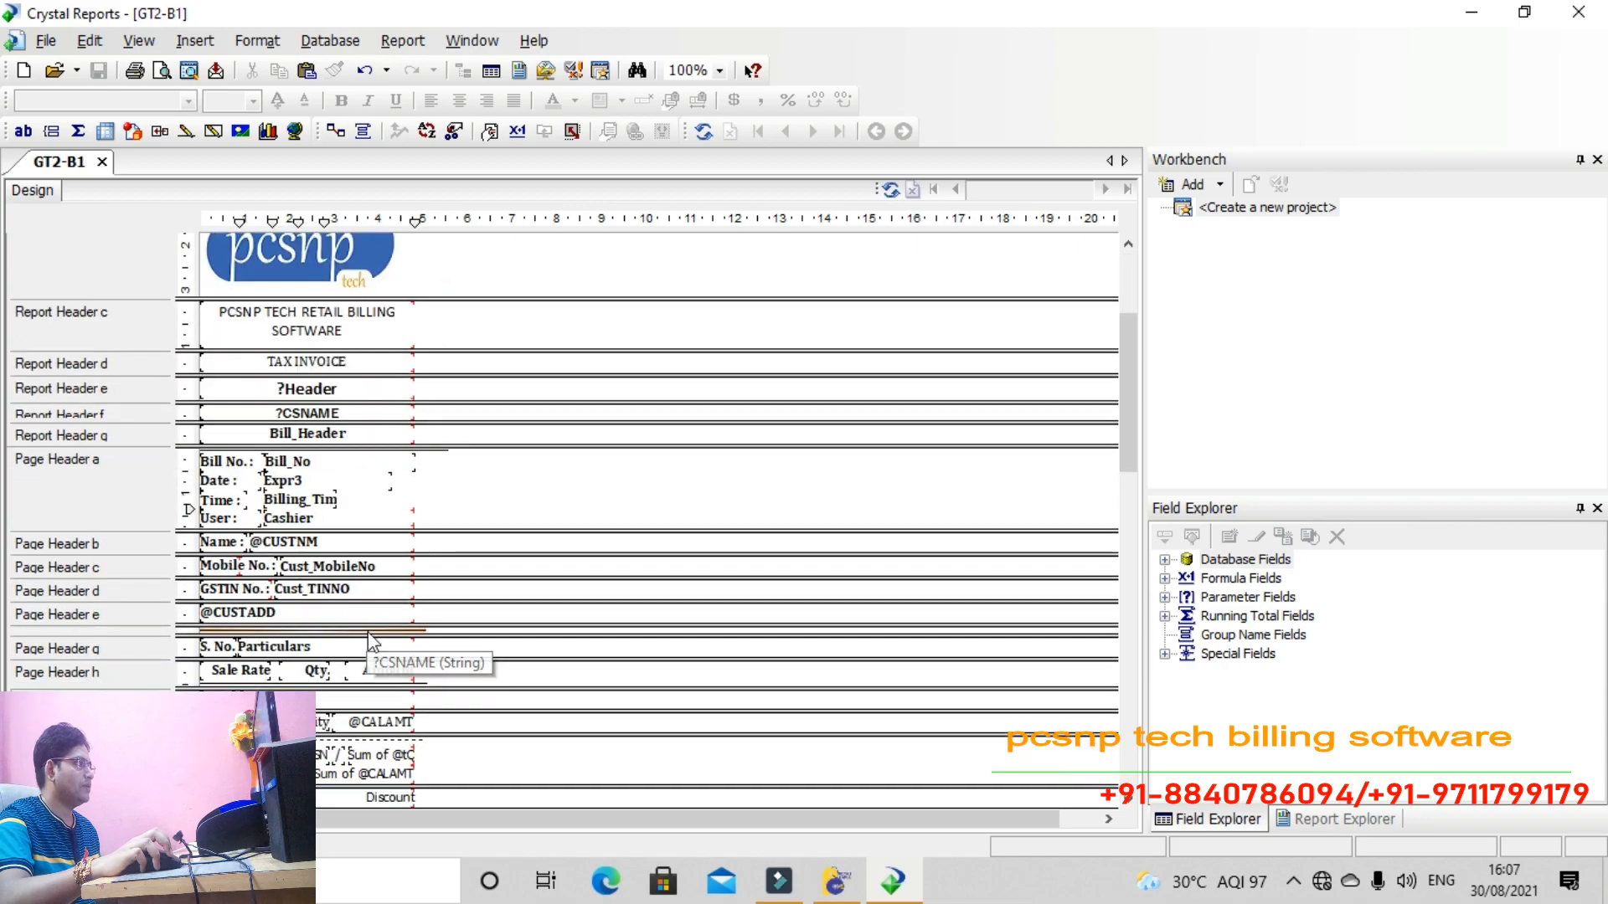
scroll(373, 641, up, 4)
scroll(369, 641, down, 4)
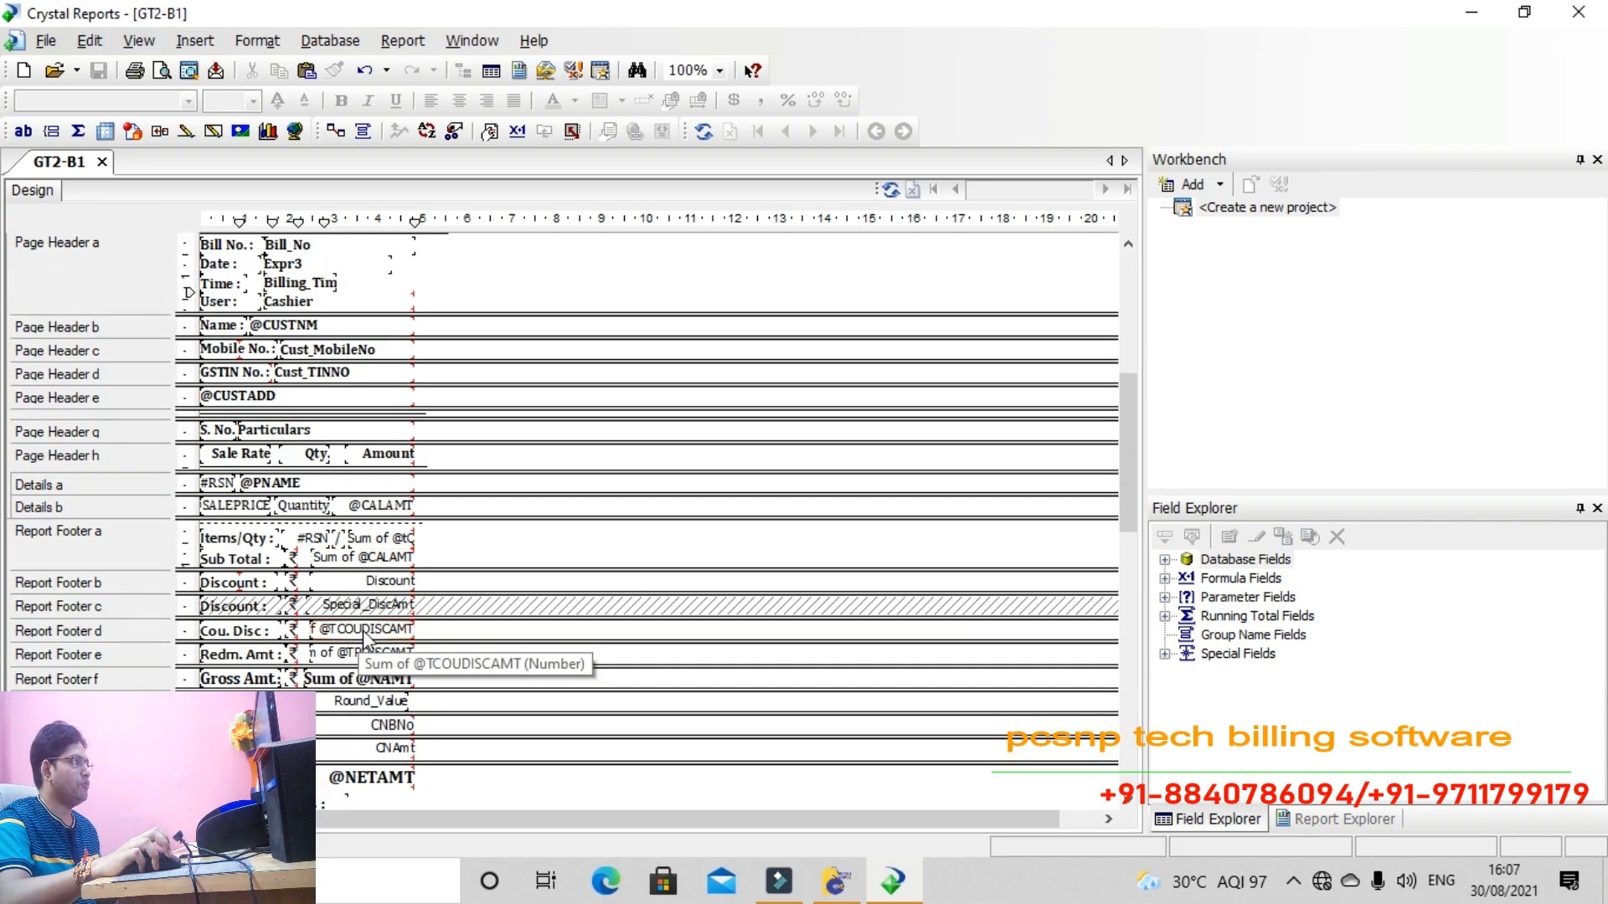
scroll(364, 643, up, 5)
click(342, 653)
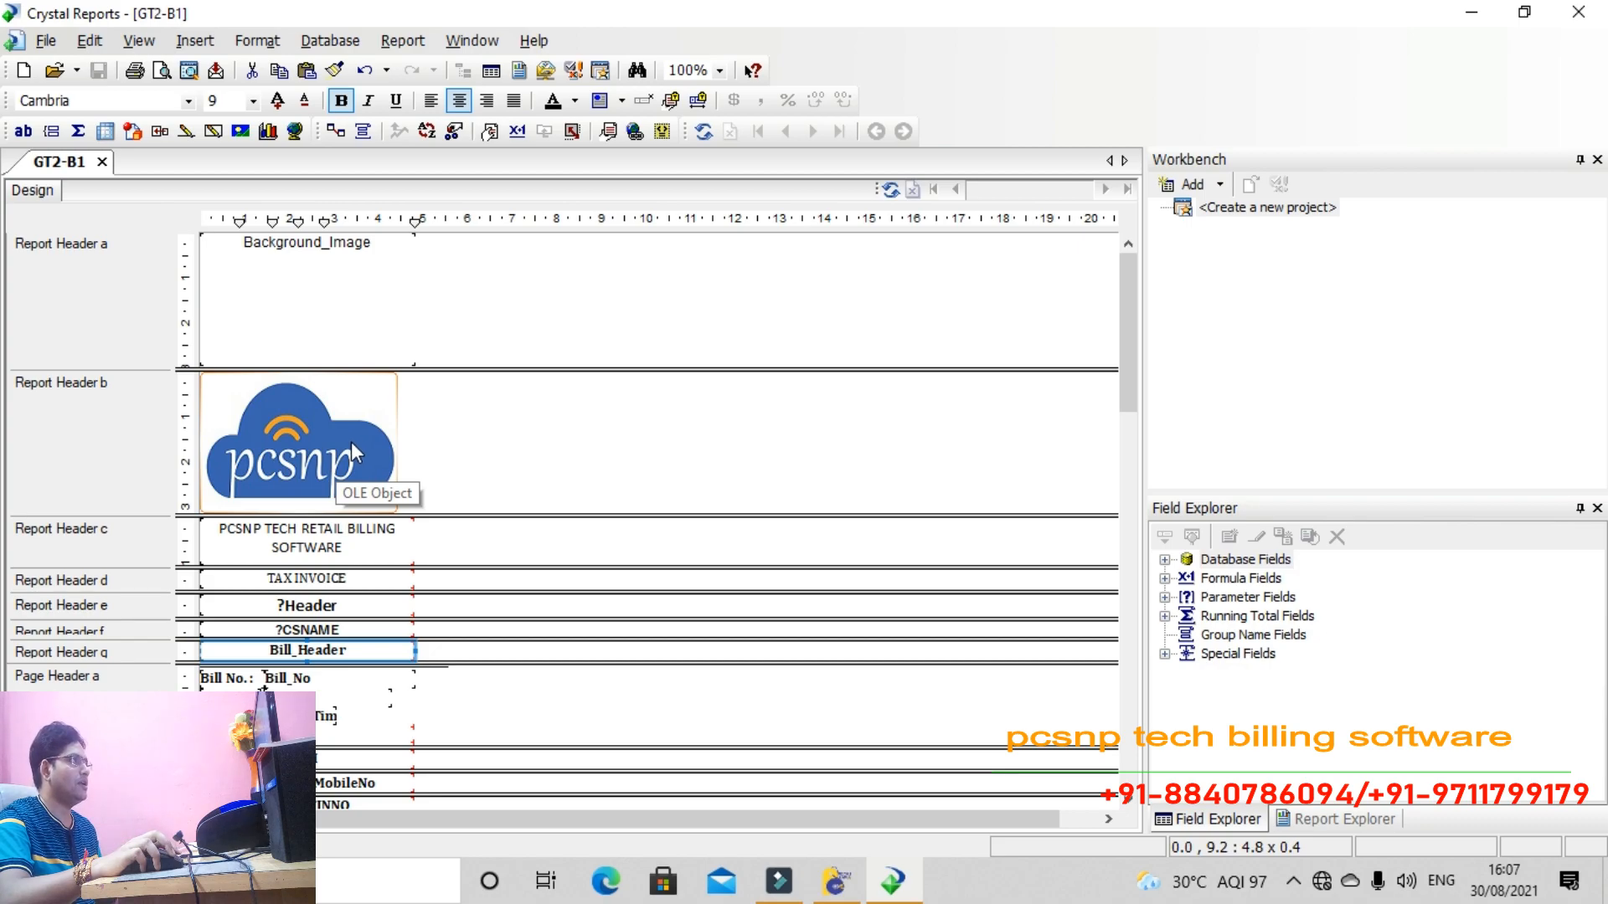
scroll(343, 568, down, 9)
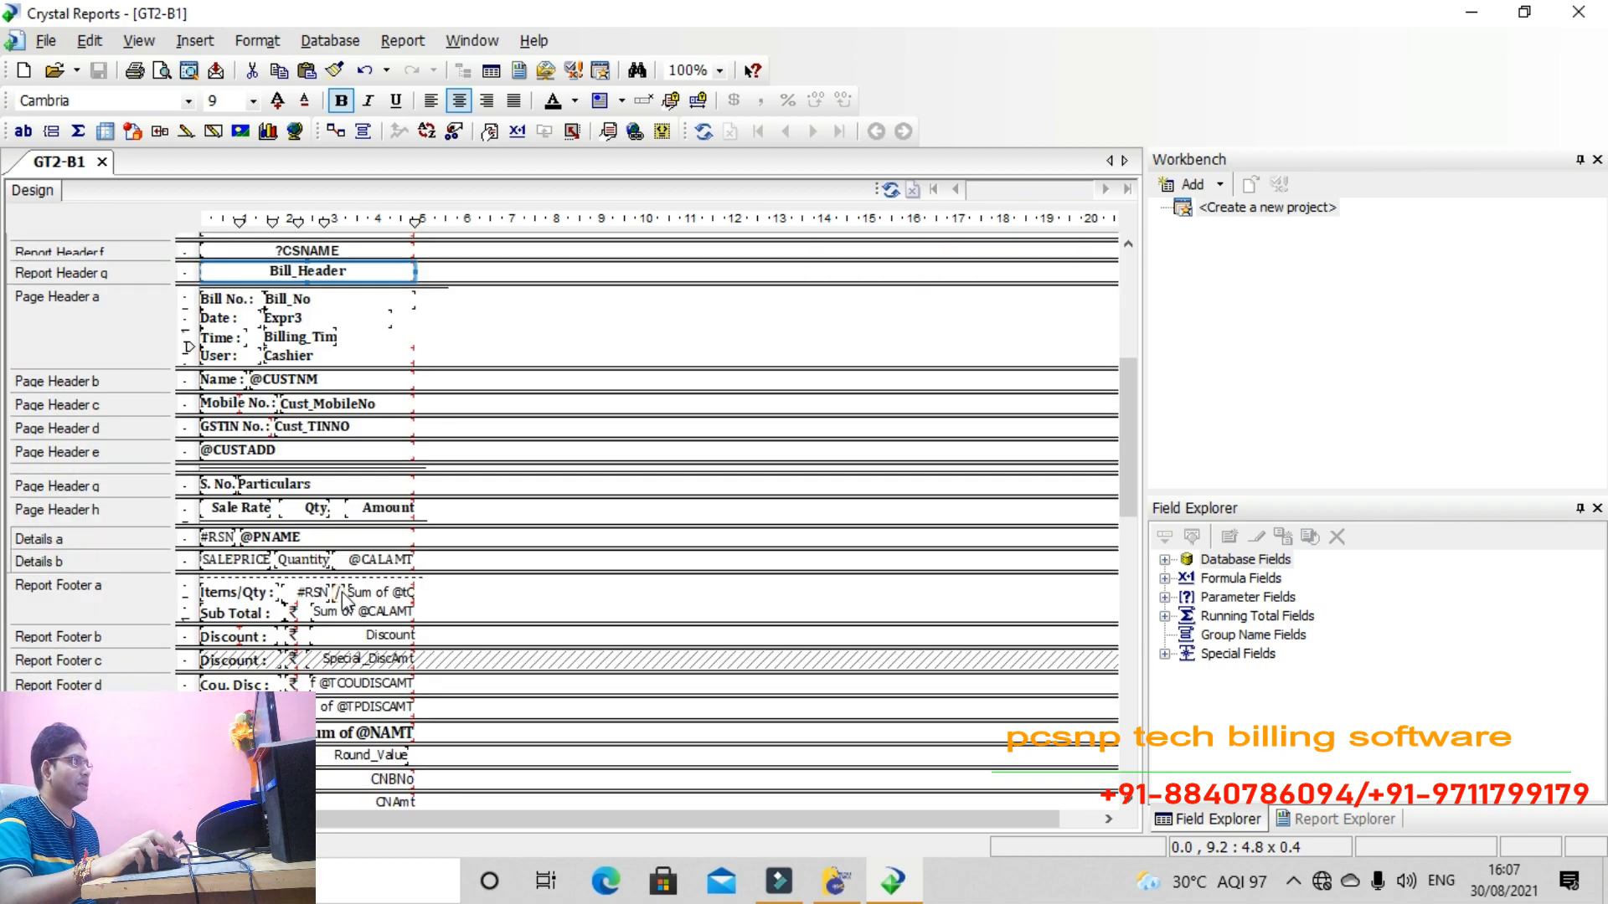
scroll(343, 596, up, 4)
Close the GT2-B1 template designer and return to the POS setup form
key(alt+F4)
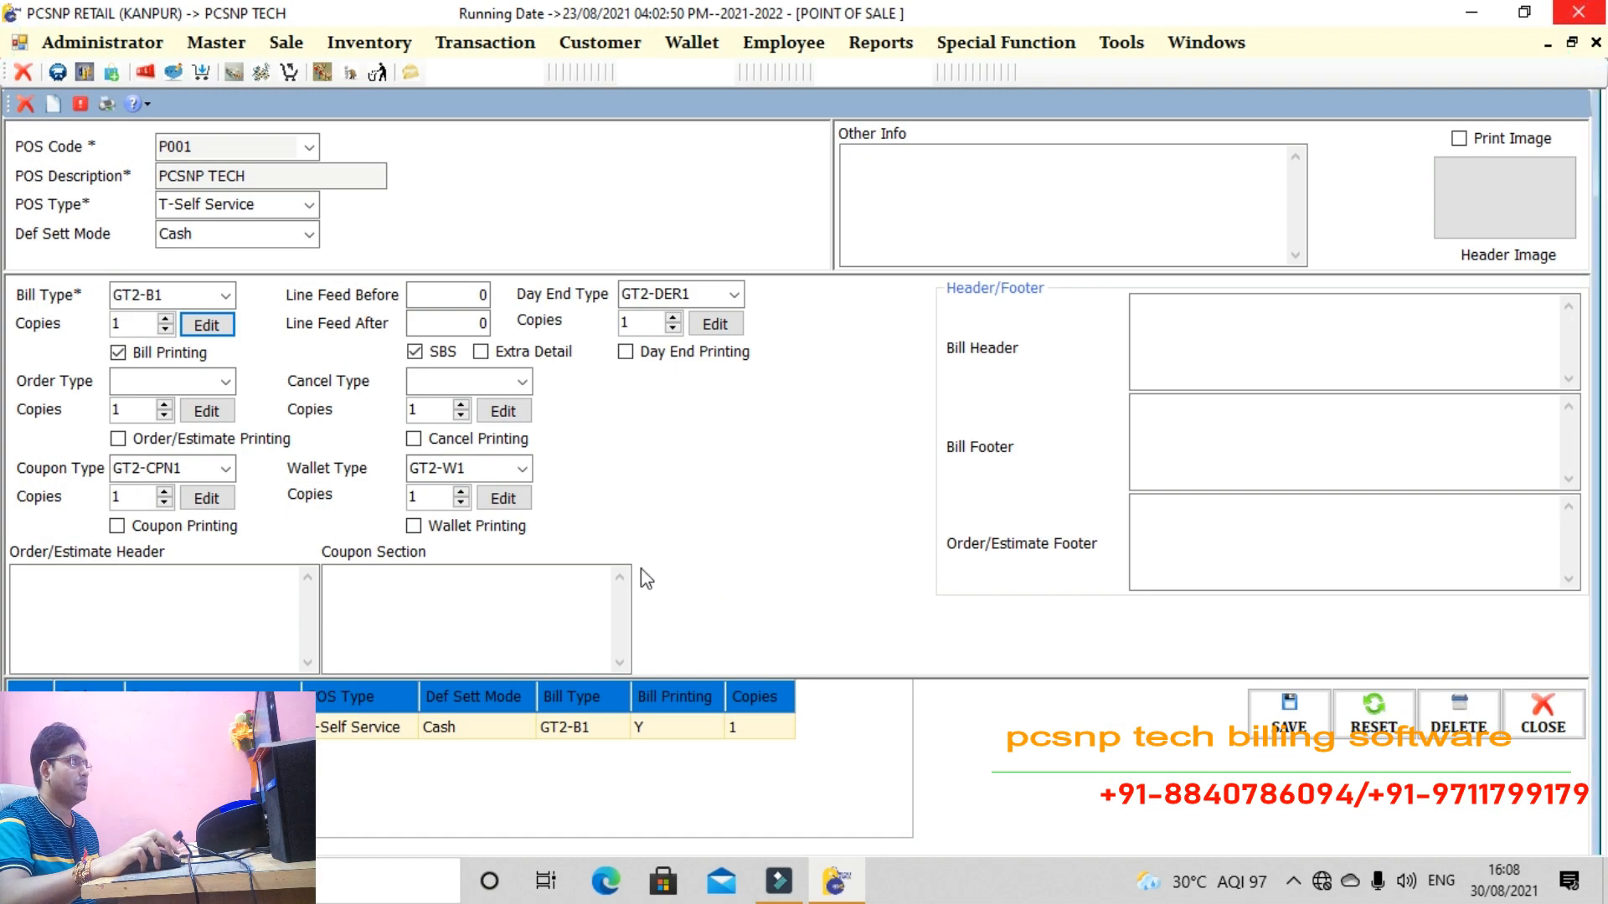
click(216, 333)
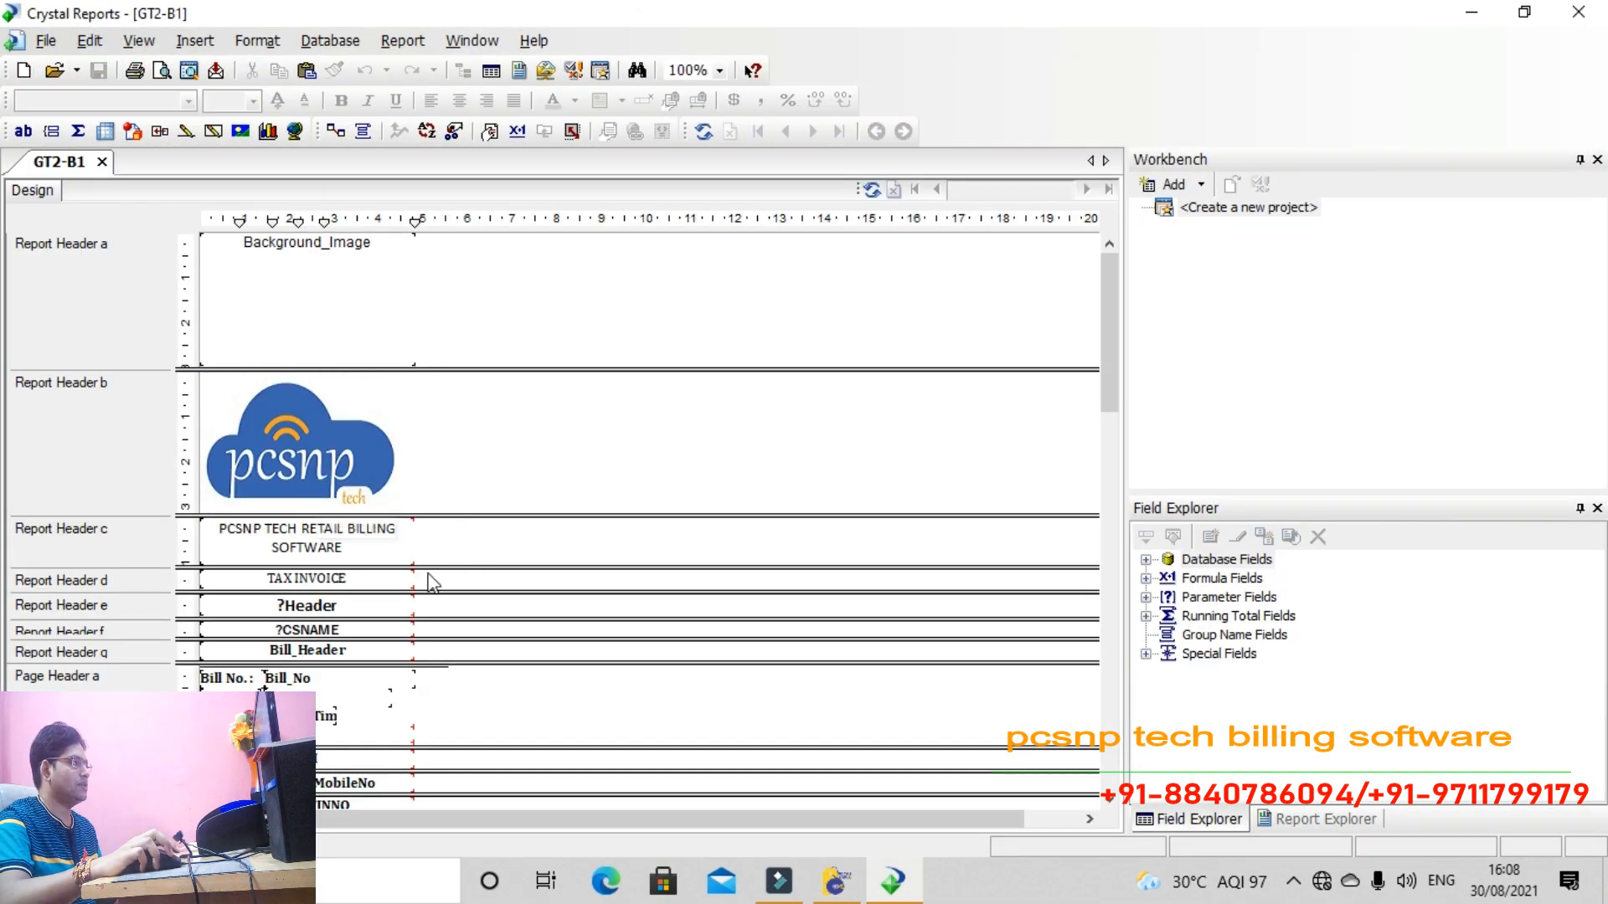
click(1578, 12)
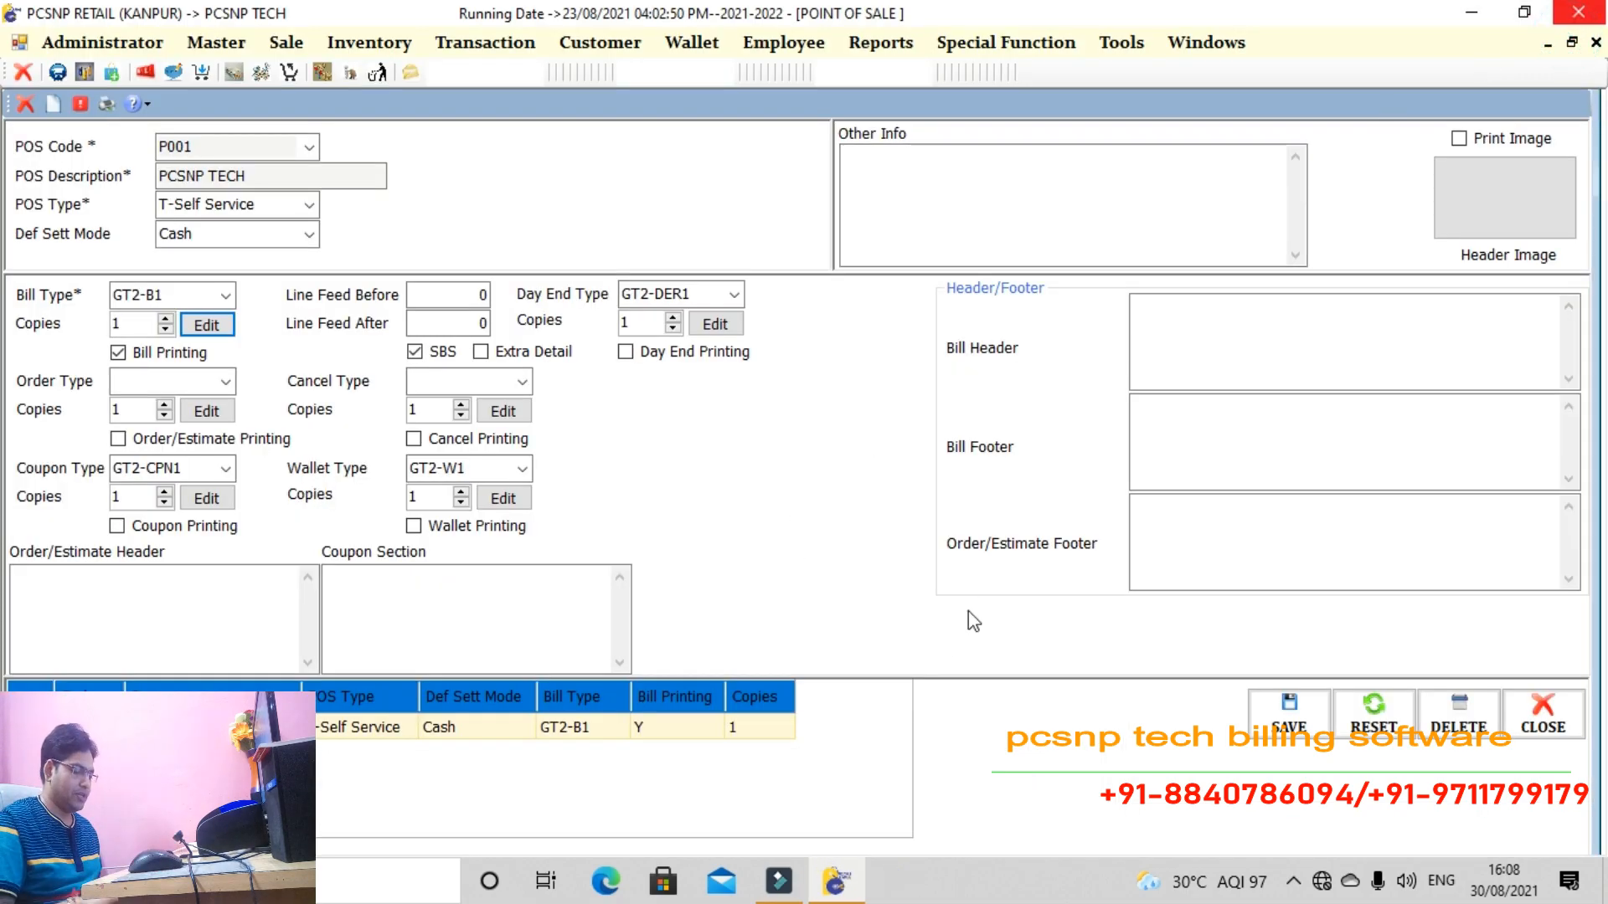
Open Reprint Bill for POS P001 and select bill B61 as a single printed bill
key(ctrl+r)
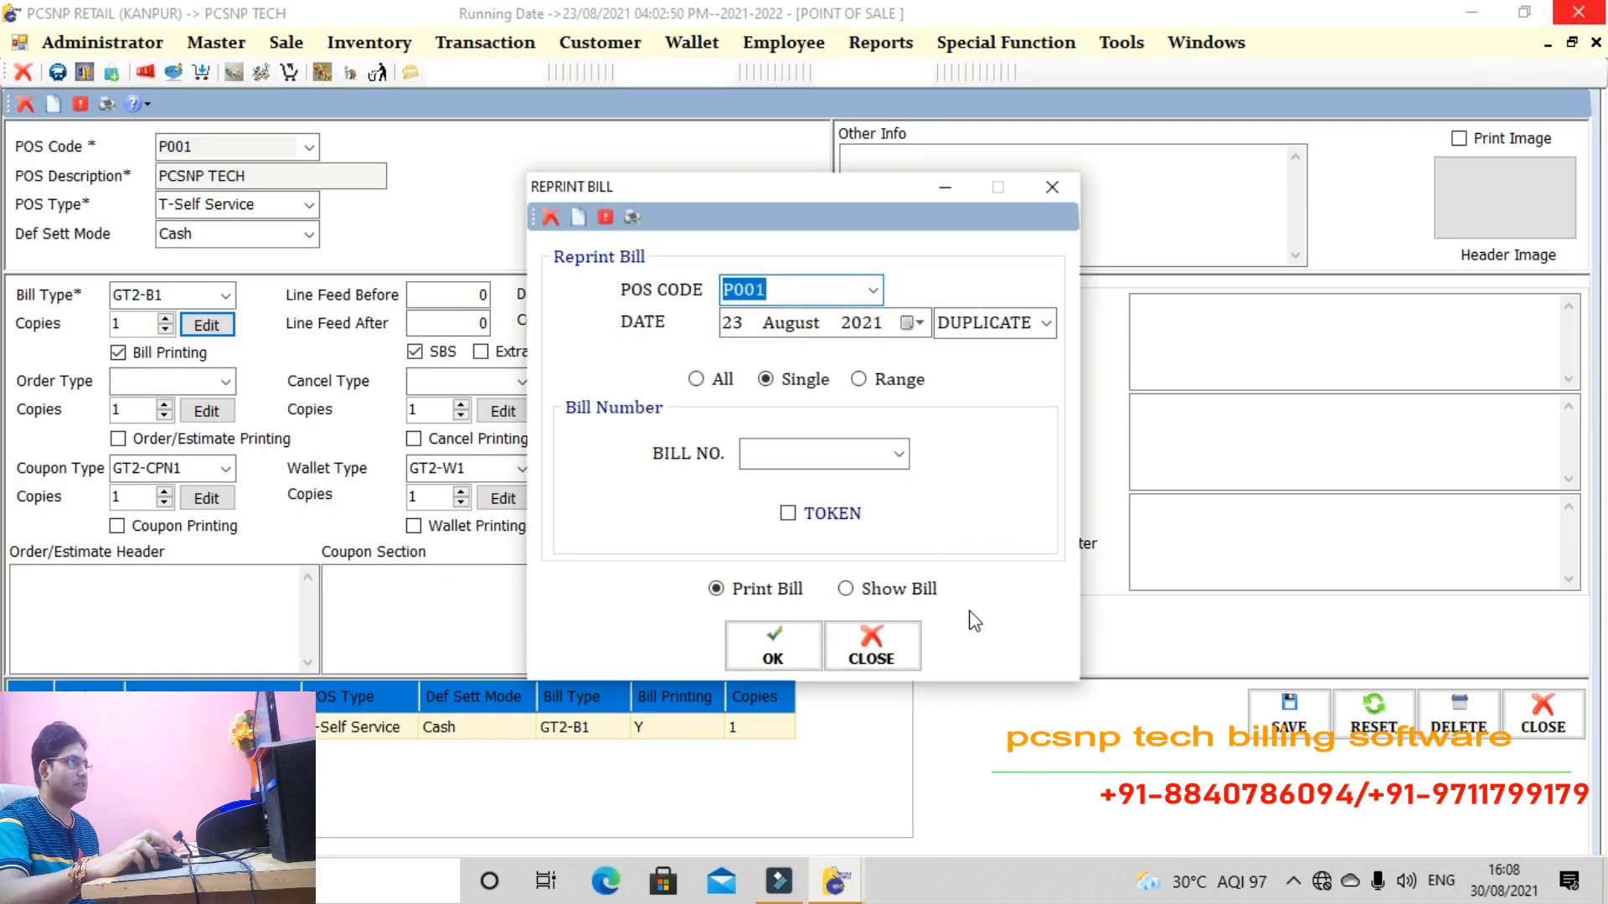
click(898, 454)
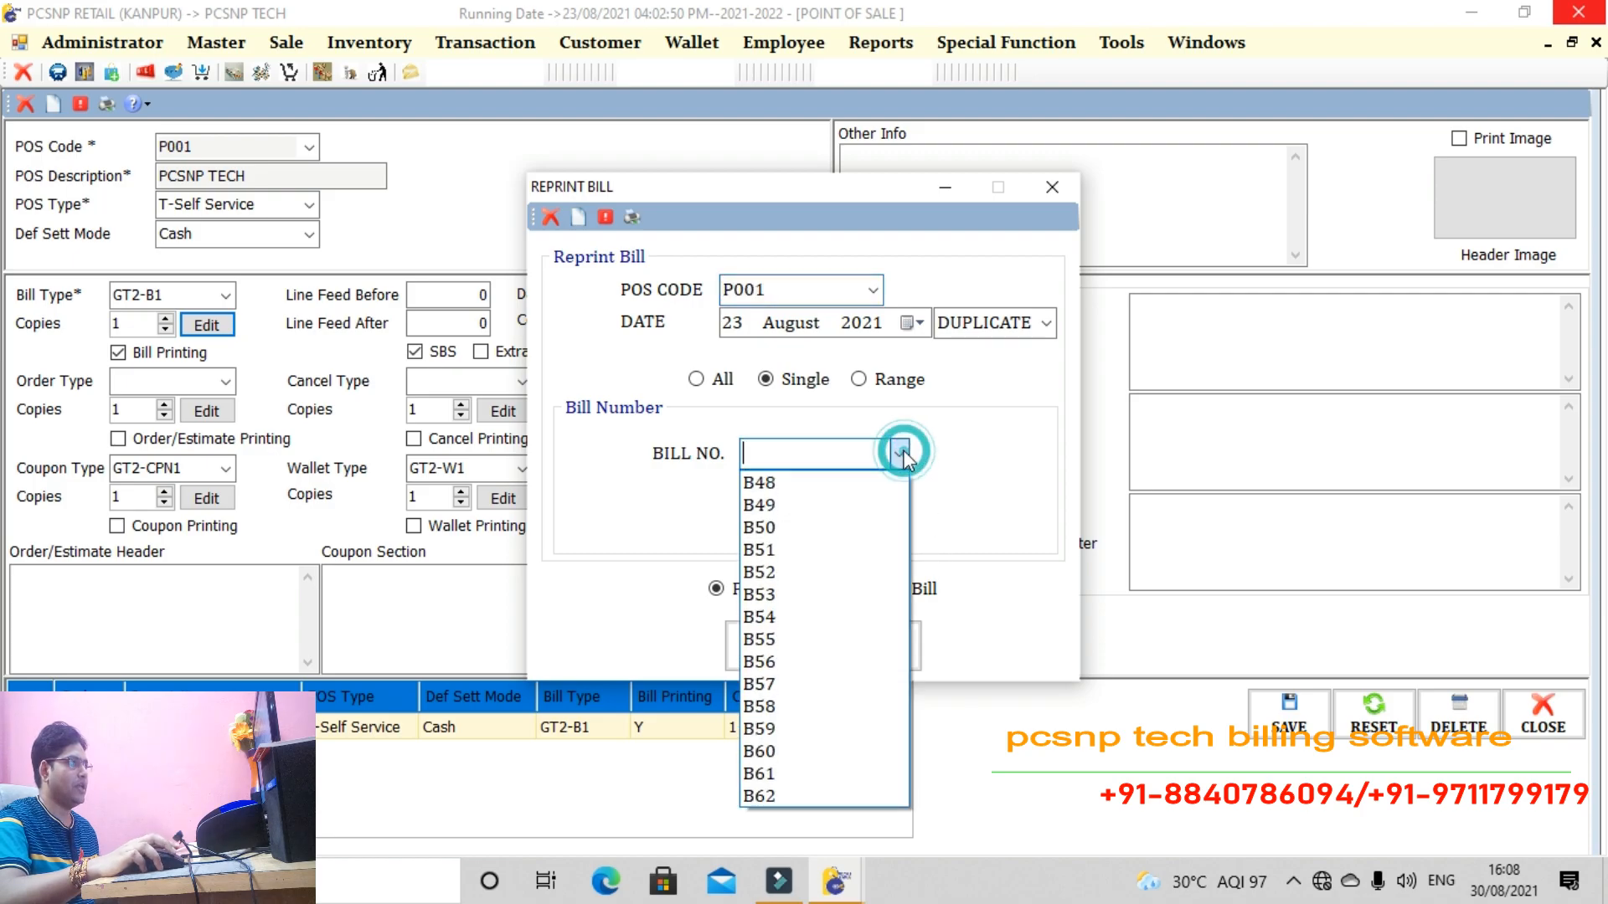
click(785, 797)
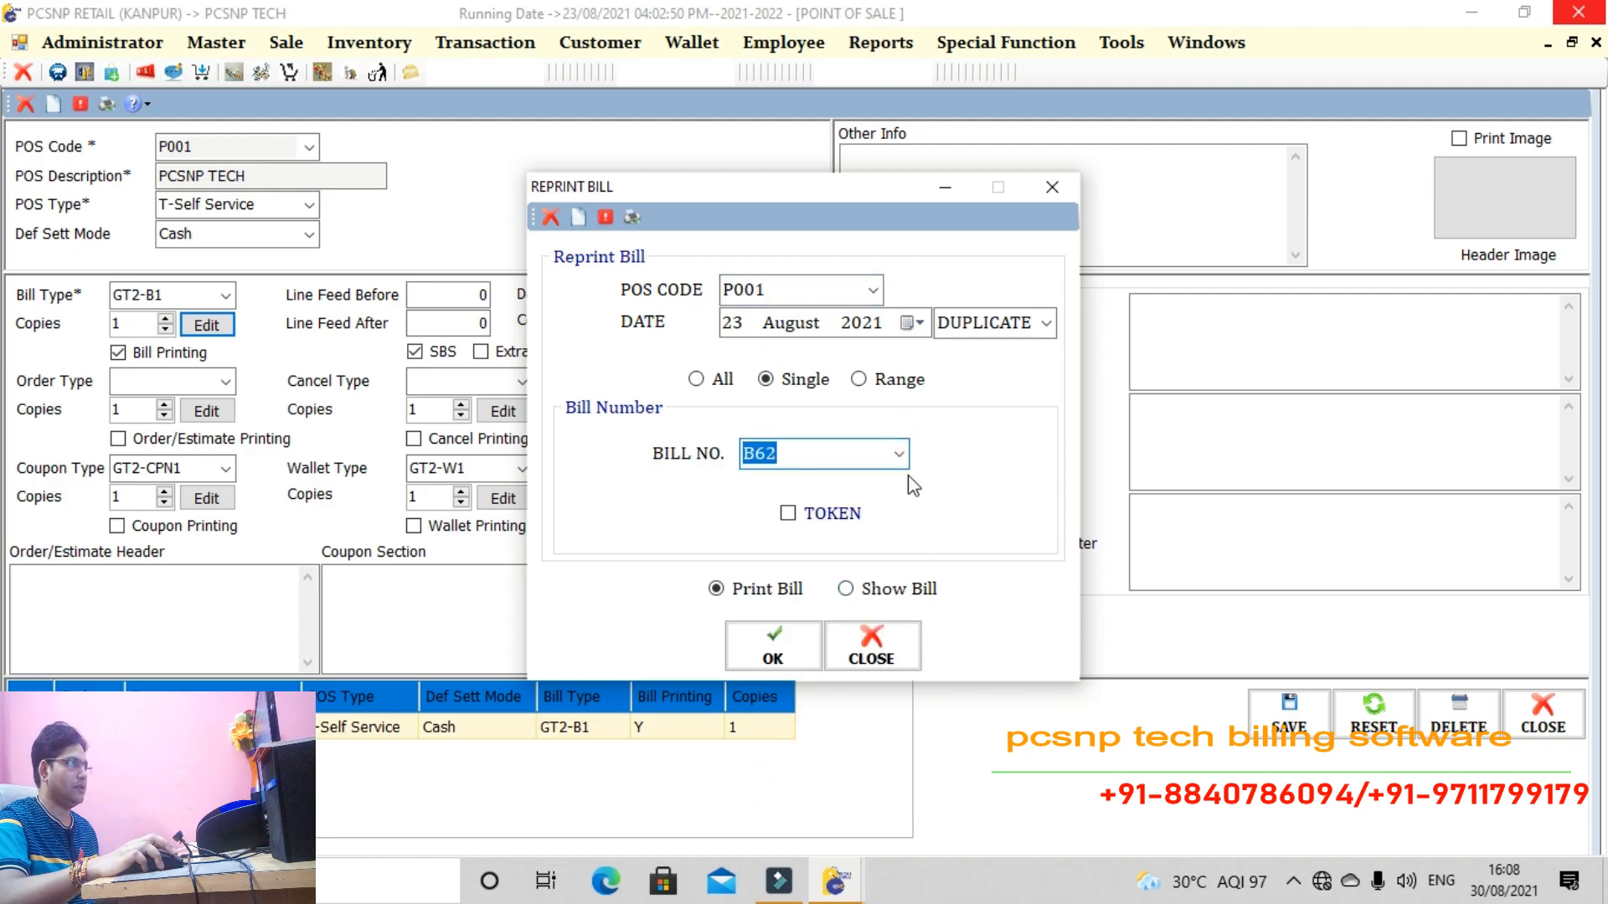
click(898, 454)
click(800, 771)
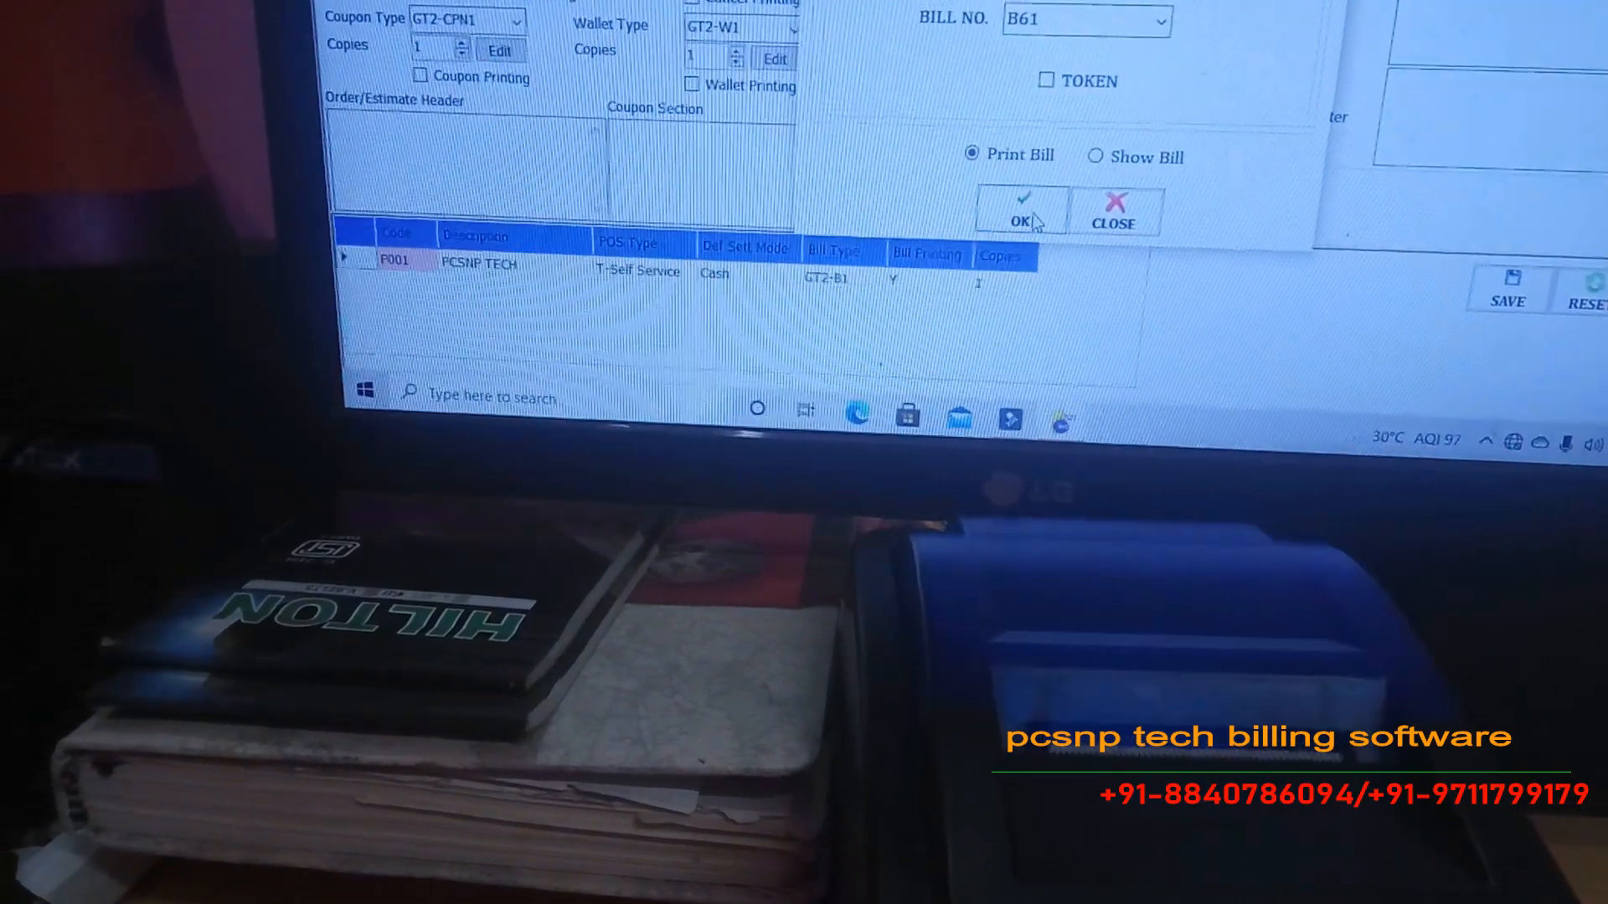
Print bill B61 on the HOIN thermal printer and close the Reprint Bill dialog
click(1039, 206)
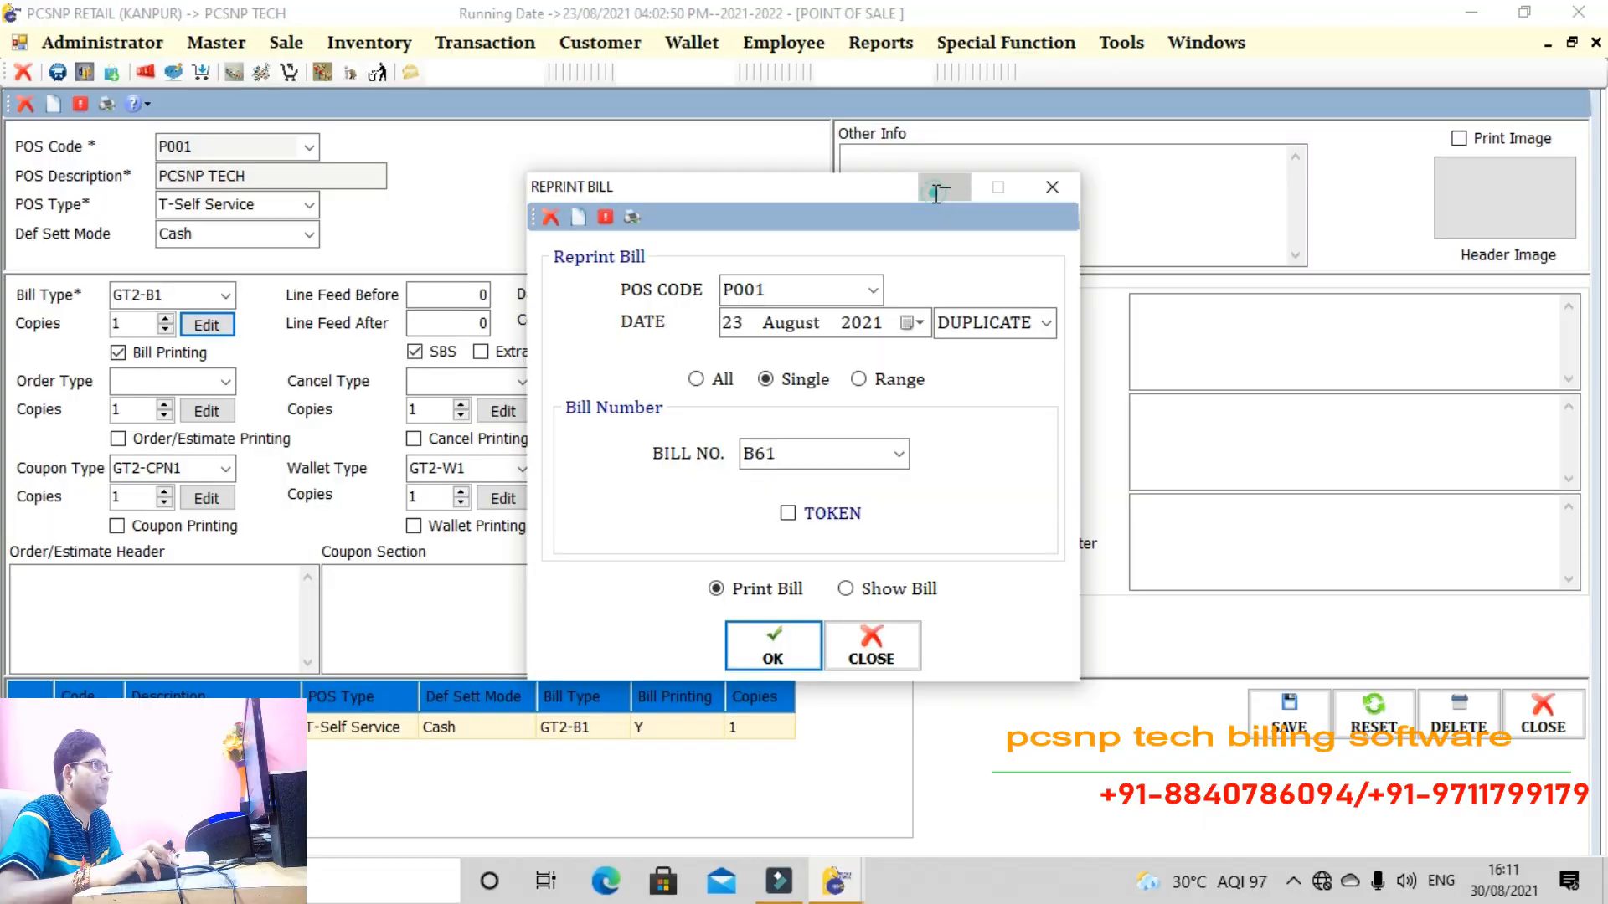
key(Escape)
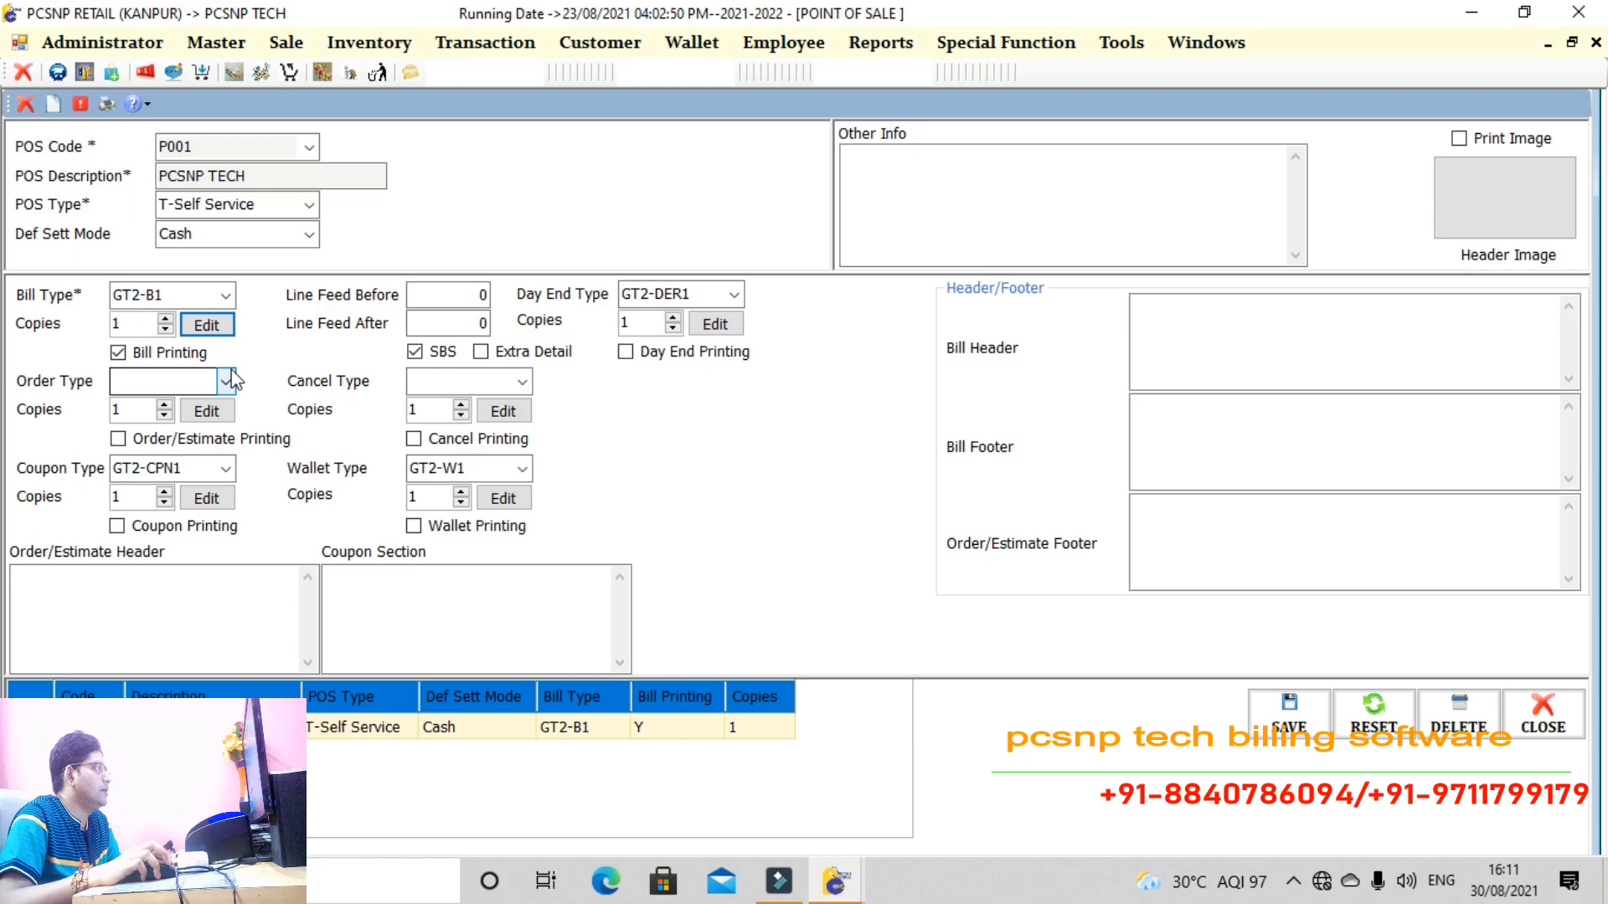
Reopen GT2-B1 and shorten the PCSNP TECH RETAIL BILLING SOFTWARE title box and Report Header c
click(222, 333)
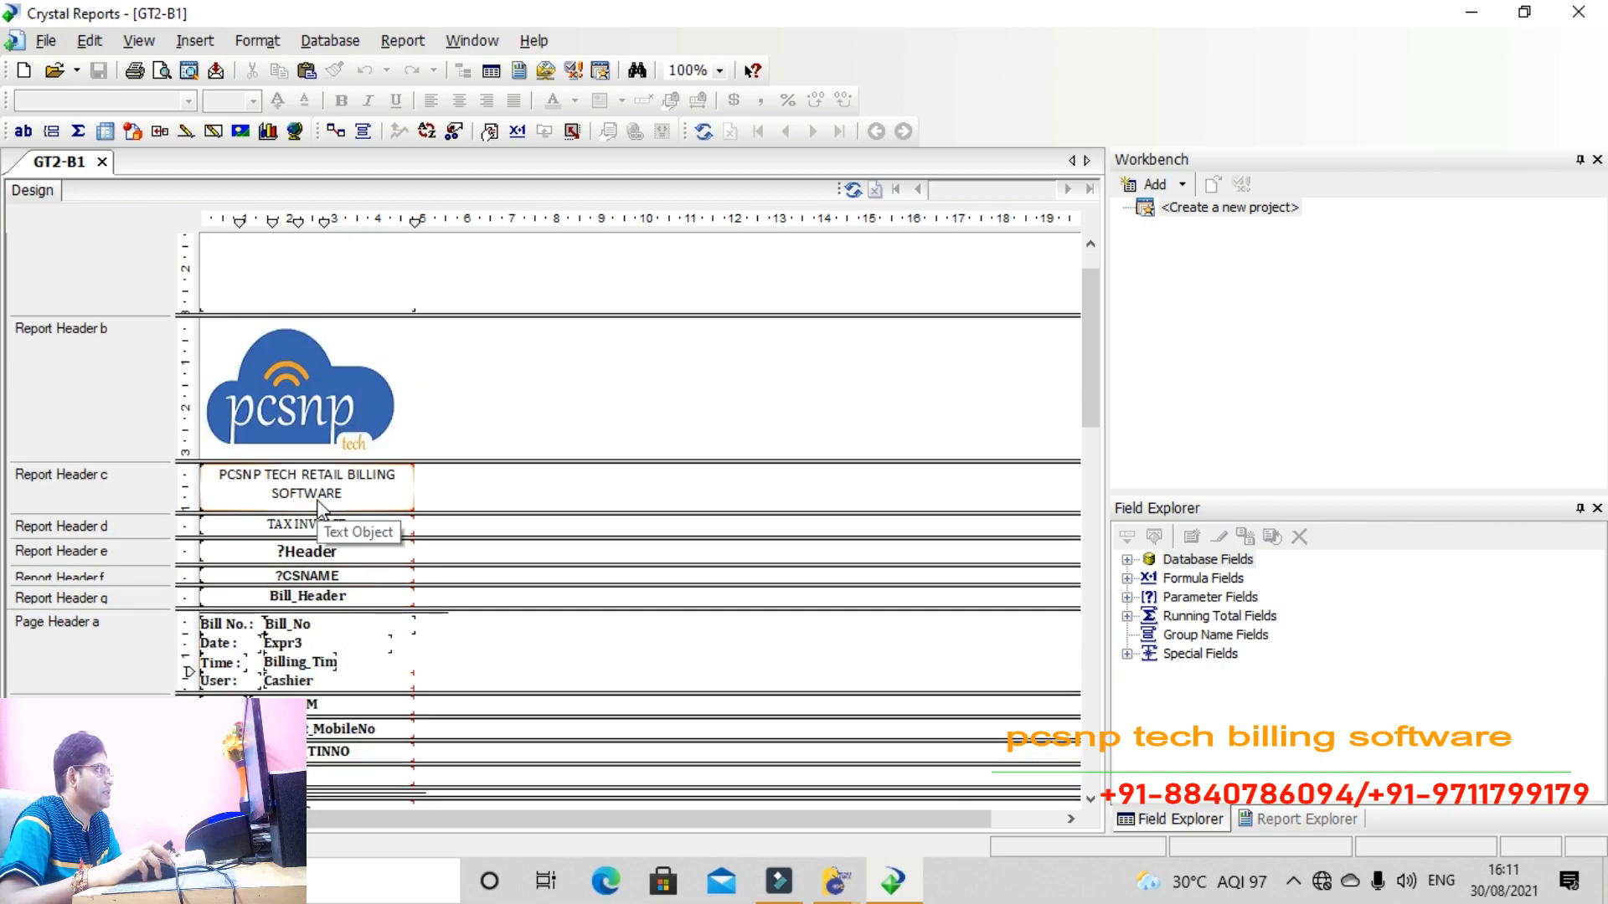
click(306, 494)
drag(308, 509, 308, 504)
drag(452, 511, 448, 502)
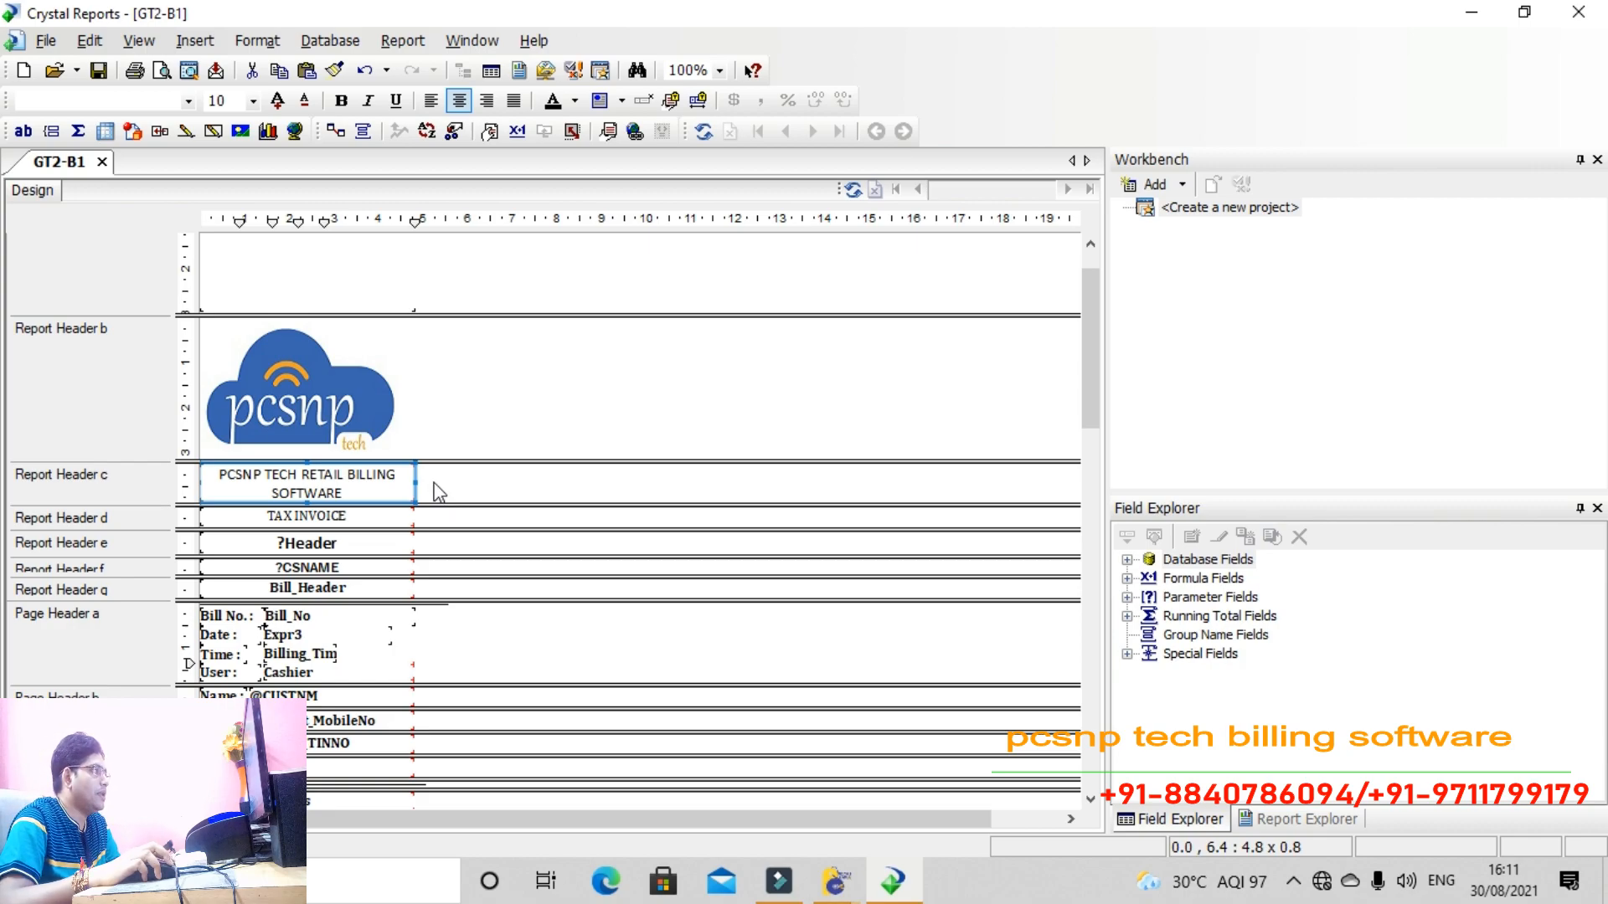
In the Section Expert, suppress Report Header c and suppress it when blank
right_click(435, 490)
click(479, 493)
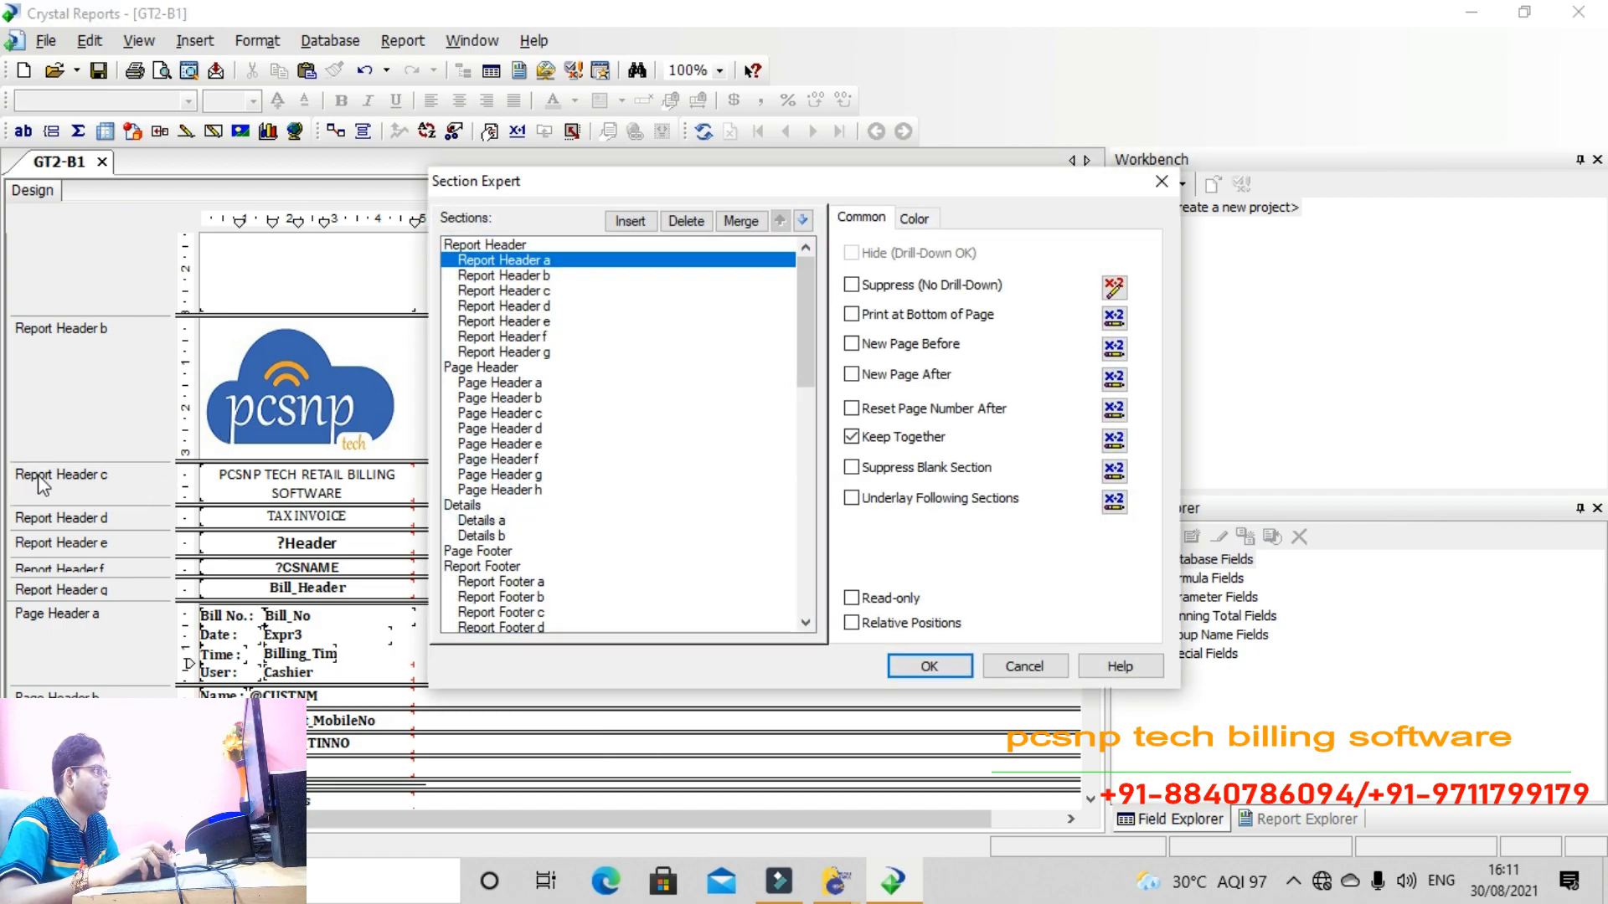
click(519, 290)
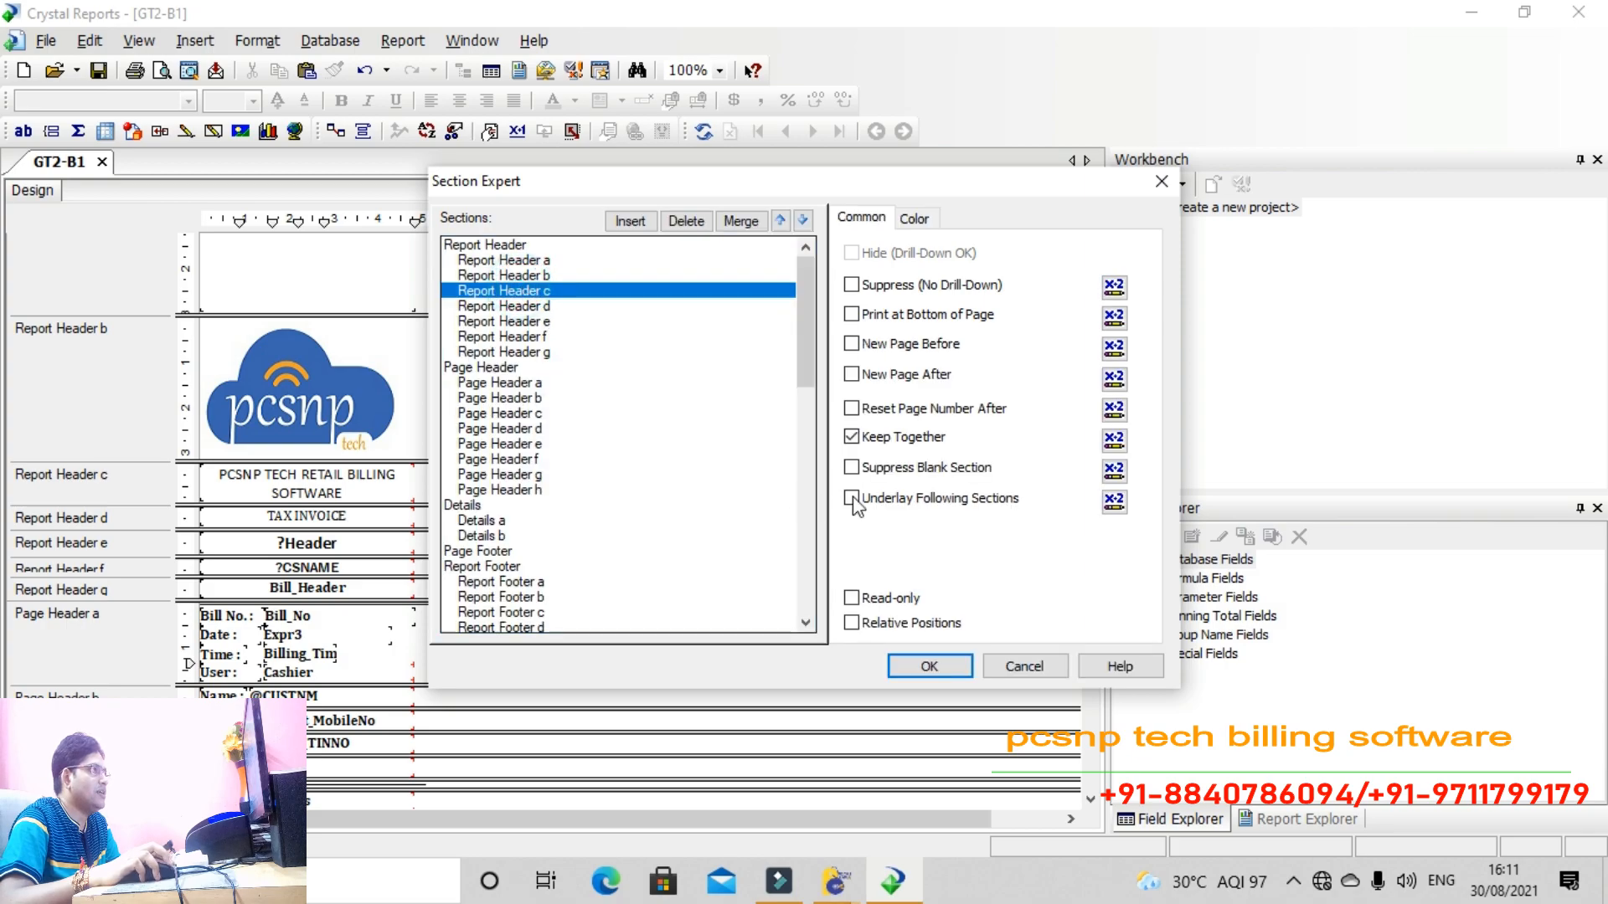
click(887, 468)
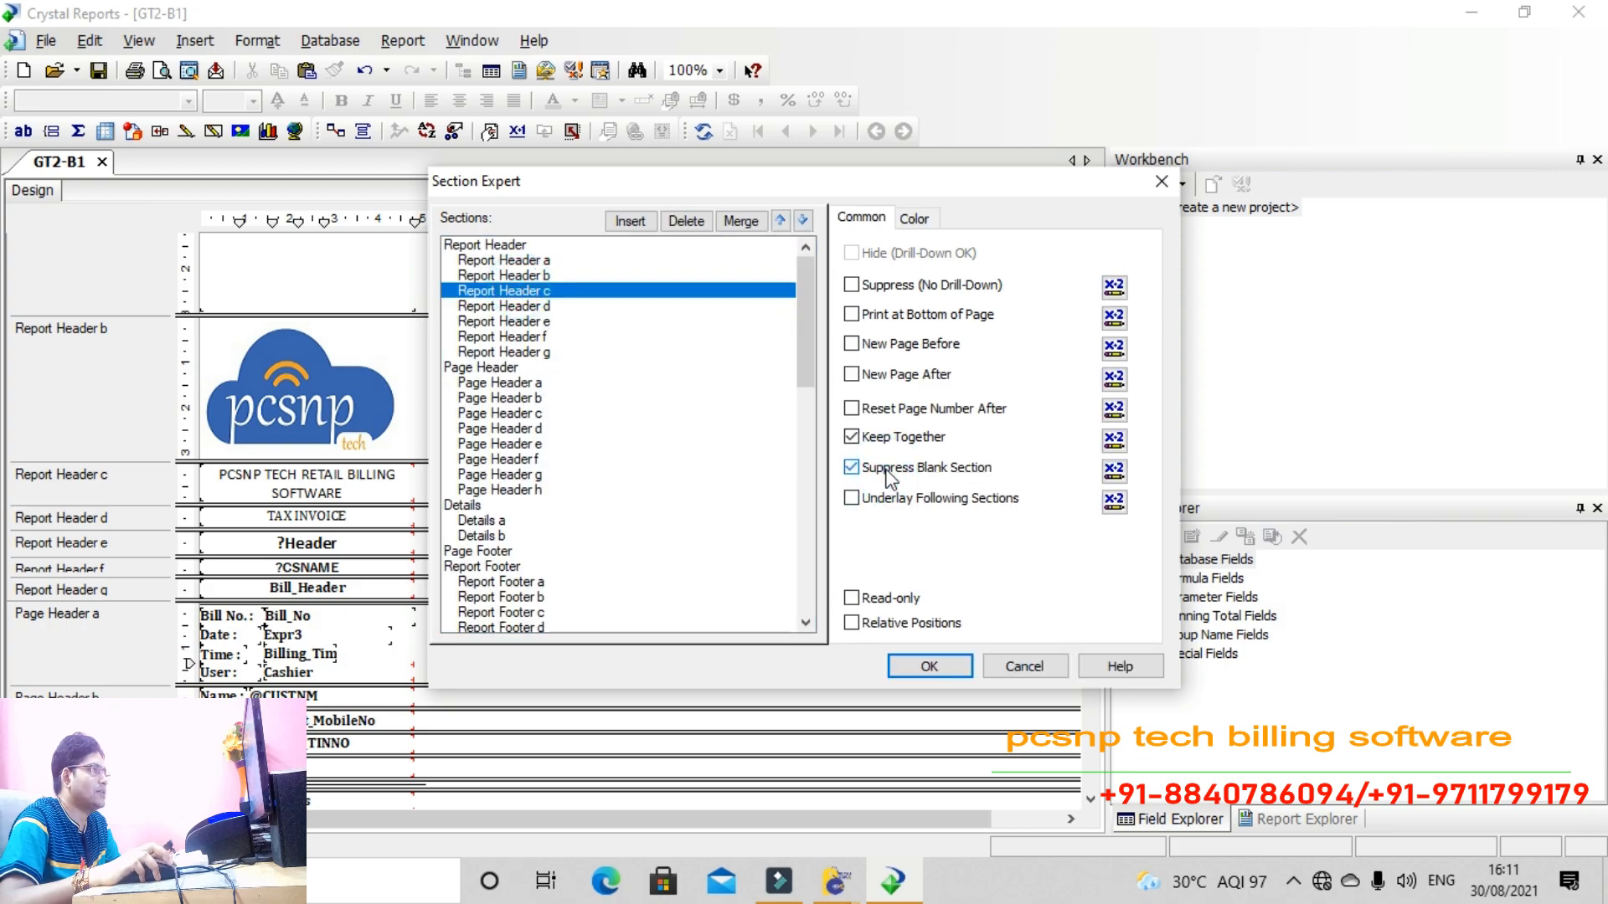
click(886, 288)
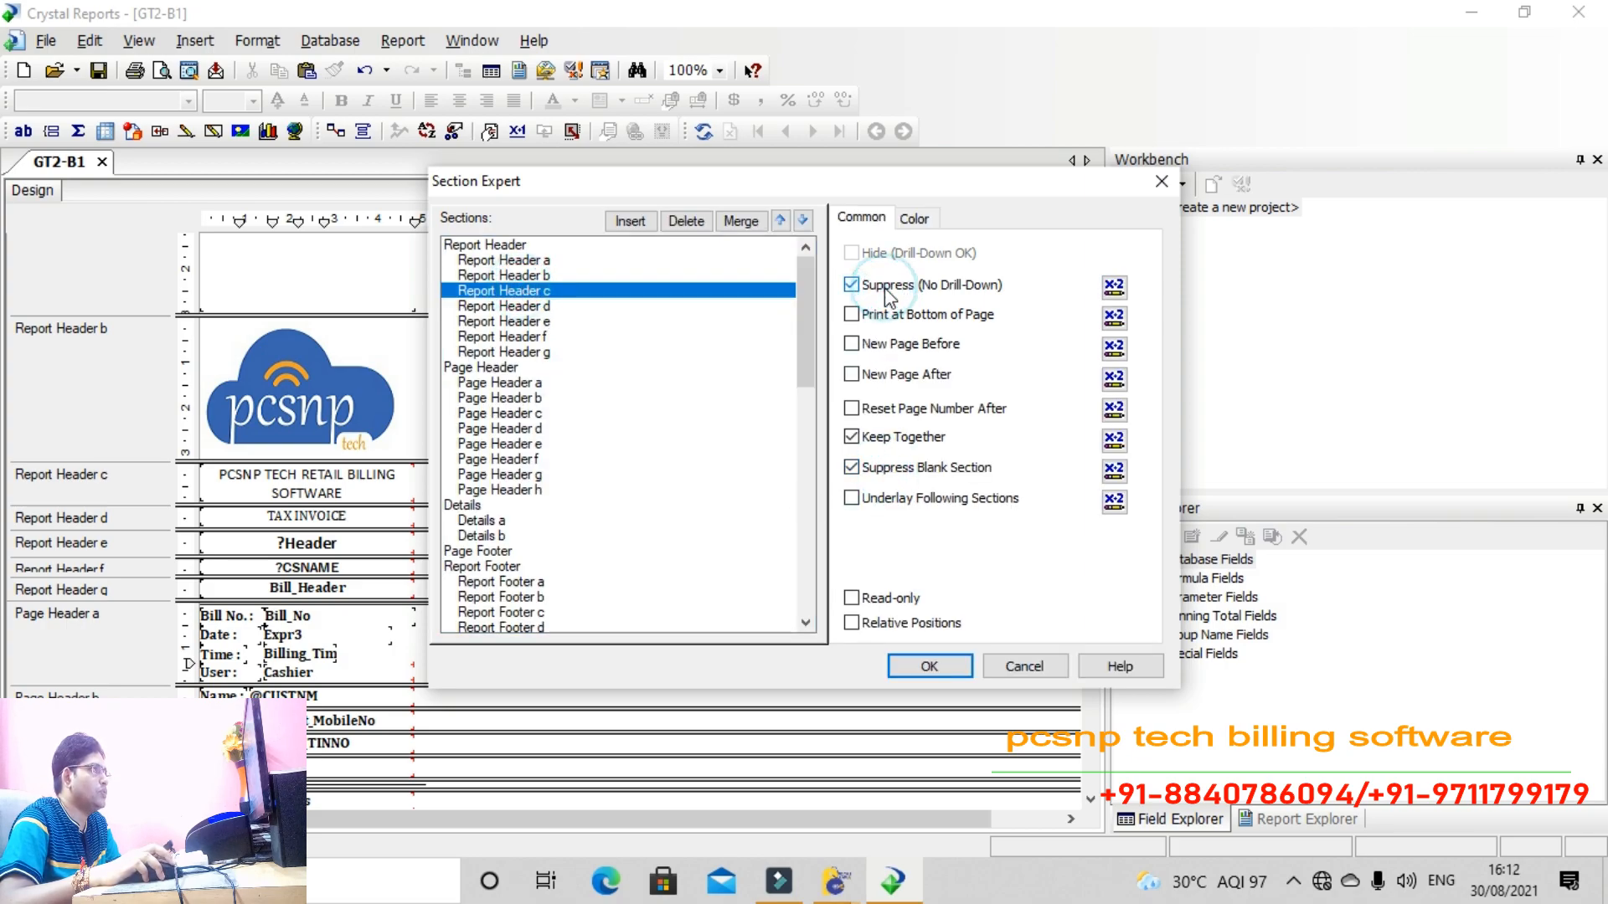
click(913, 669)
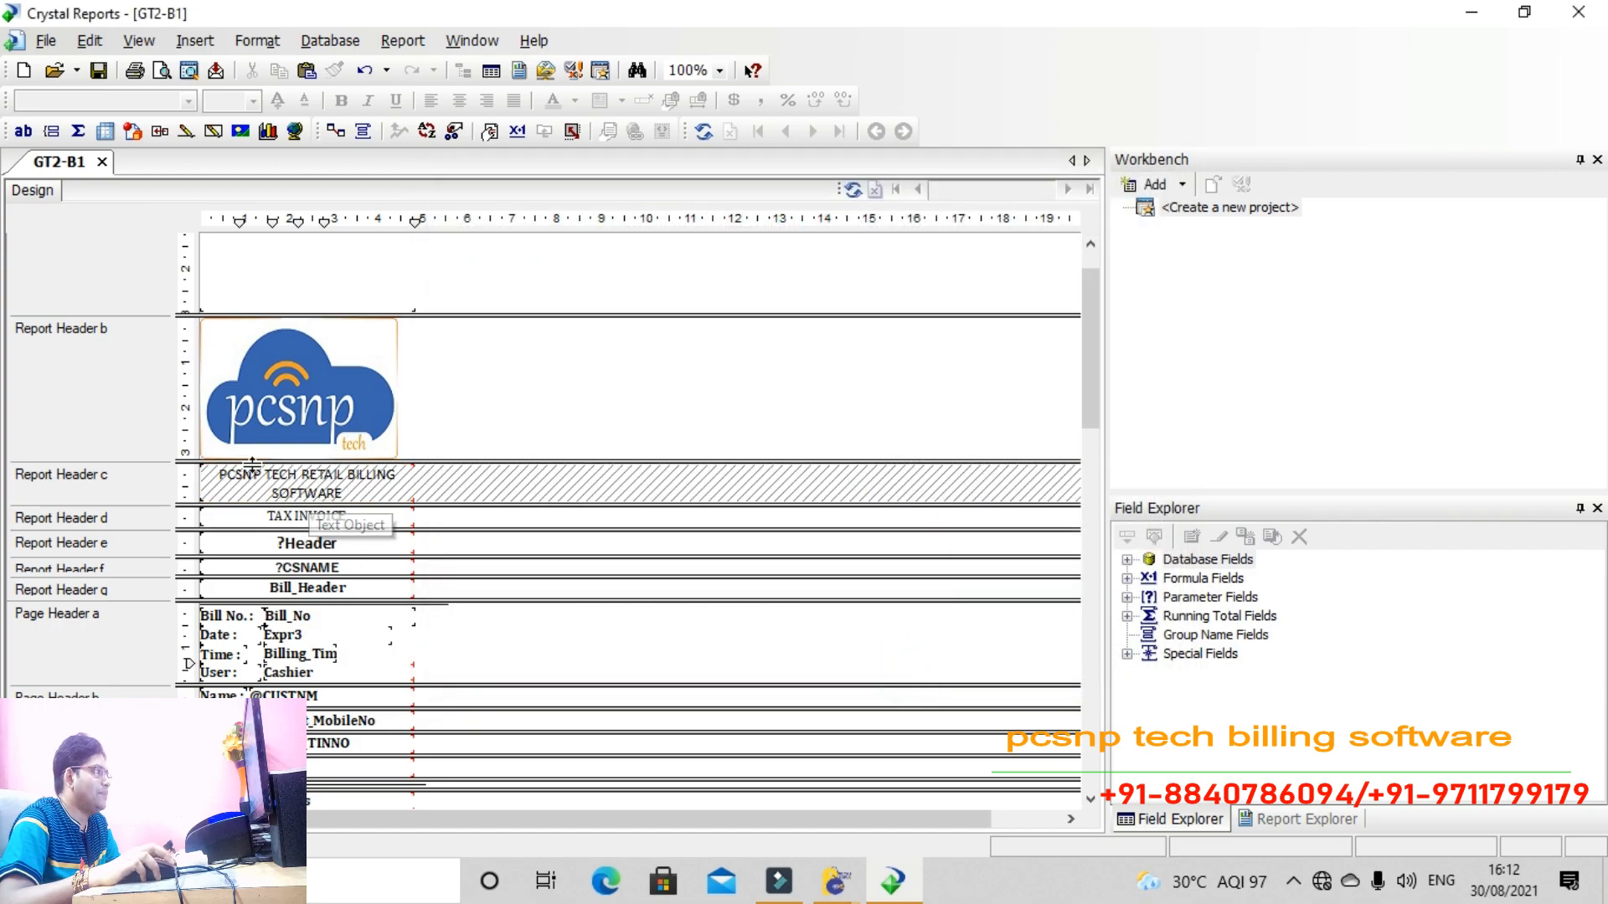
Append '/BILL OF SUPPLY' to the TAX INVOICE heading so it reads TAX INVOICE/BILL OF SUPPLY
double_click(321, 516)
click(353, 516)
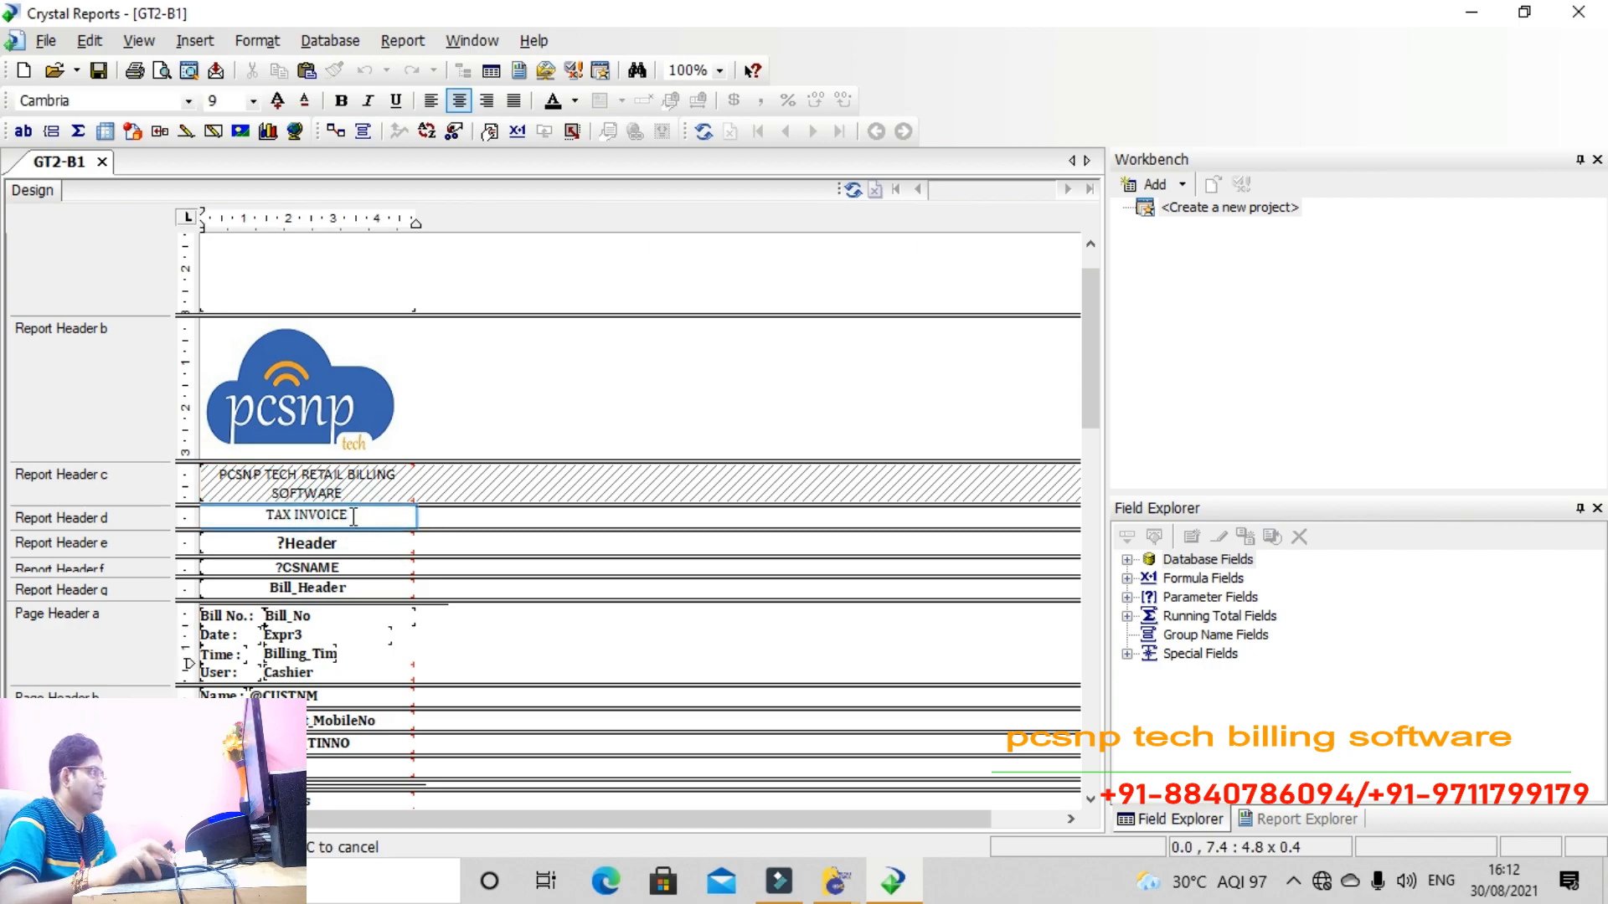
text(/B)
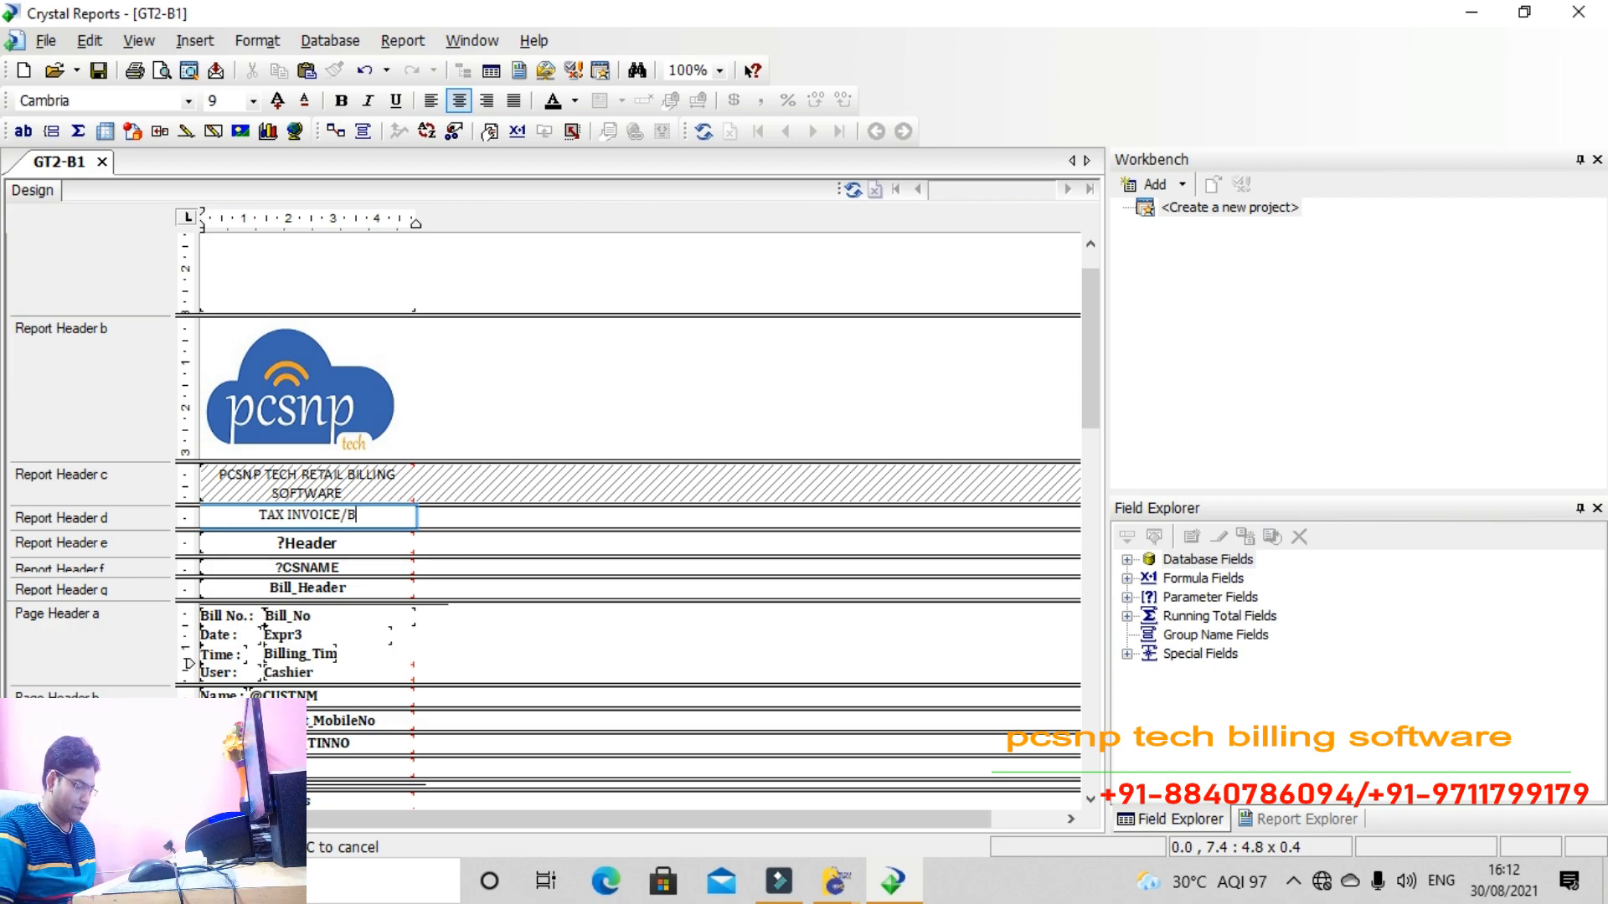
text(ILL OF )
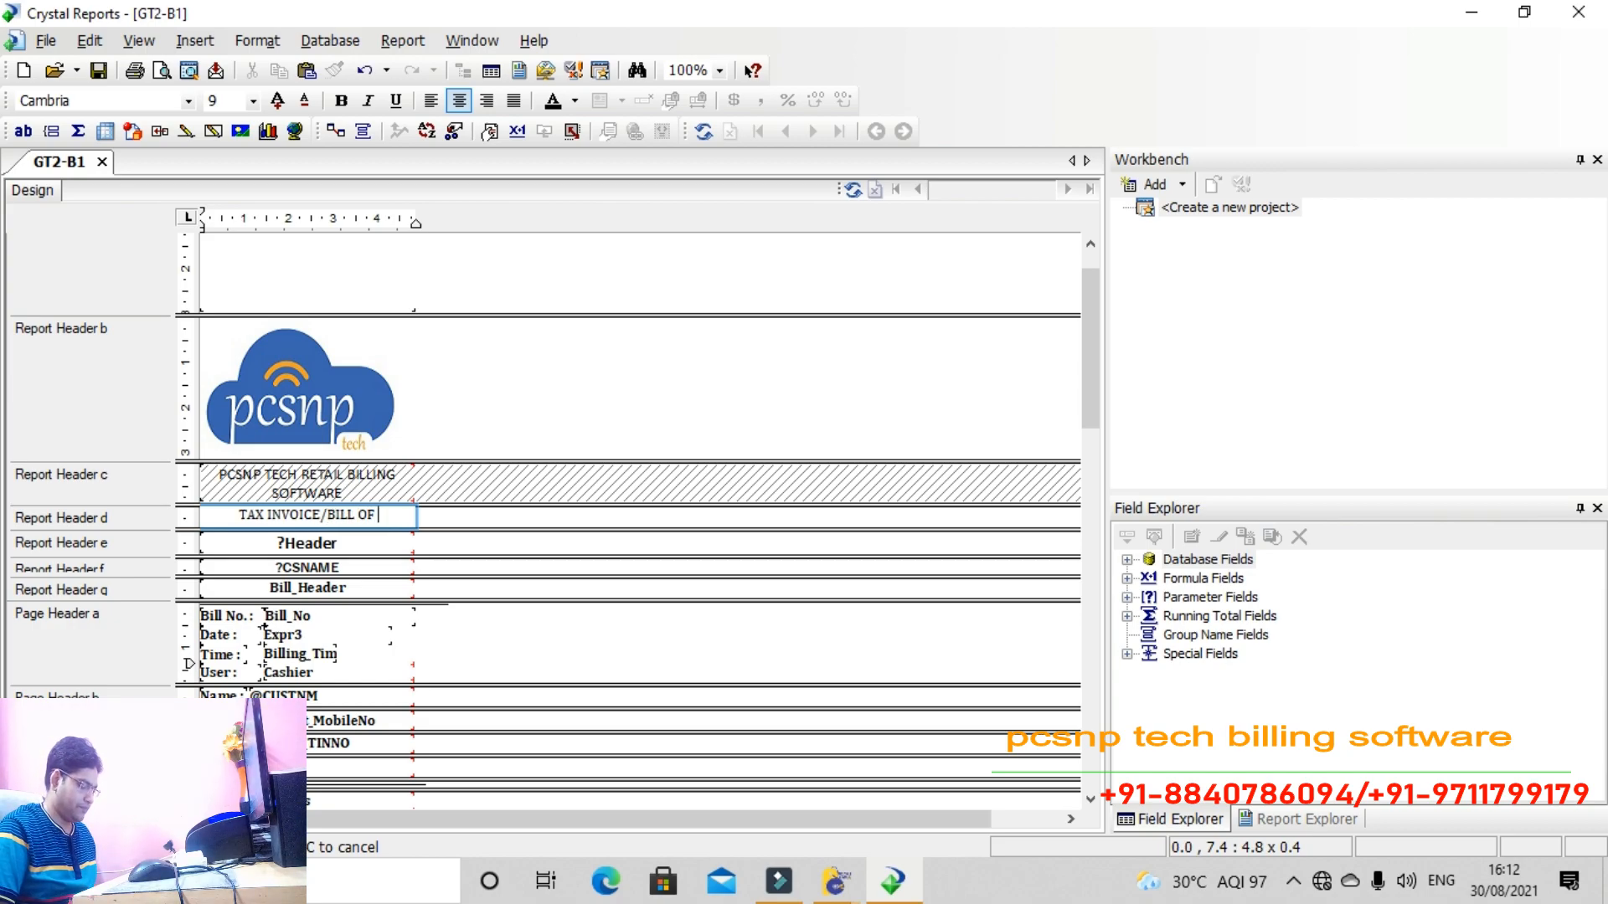
text(SUPPL)
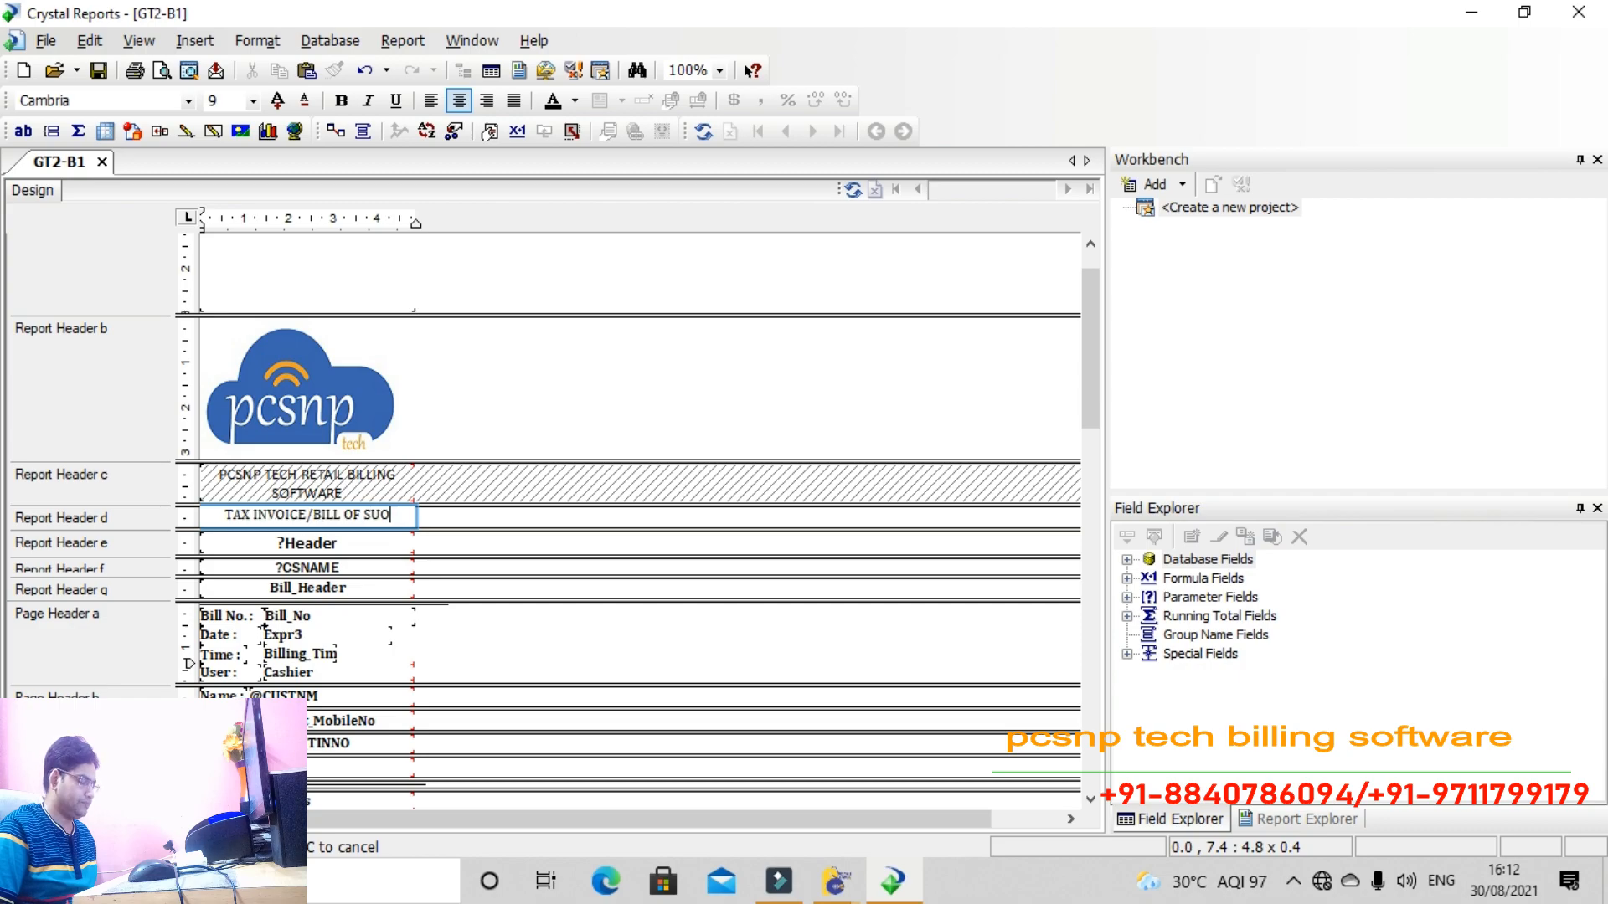
text(Y)
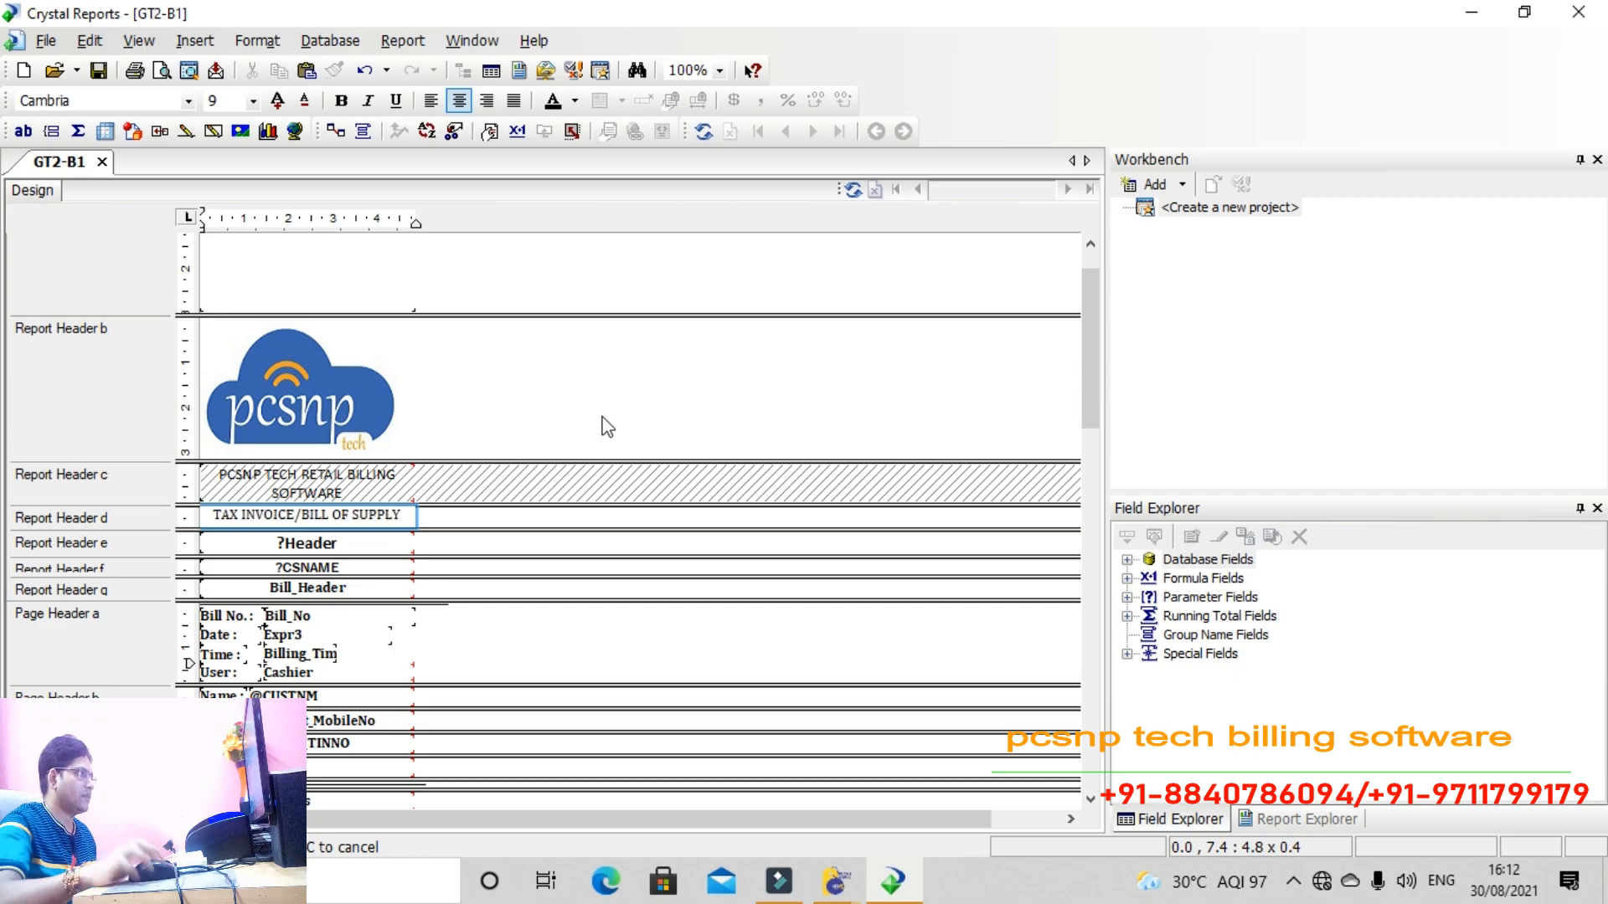
click(566, 416)
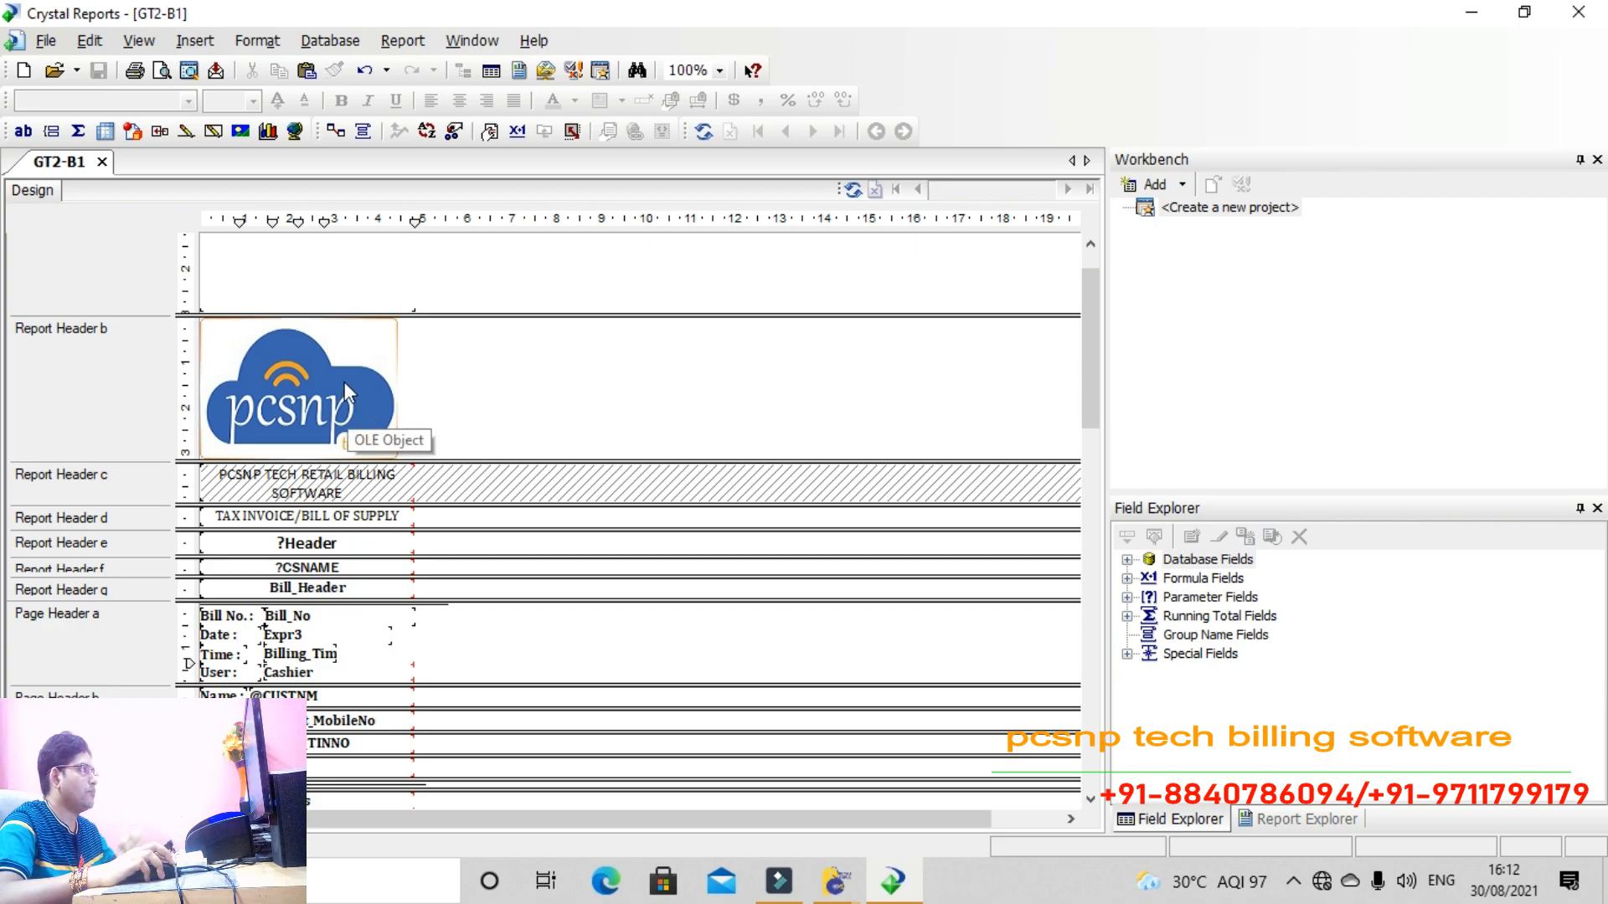
Set the logo's Report Header b to Suppress (No Drill-Down) and Suppress Blank Section
right_click(421, 388)
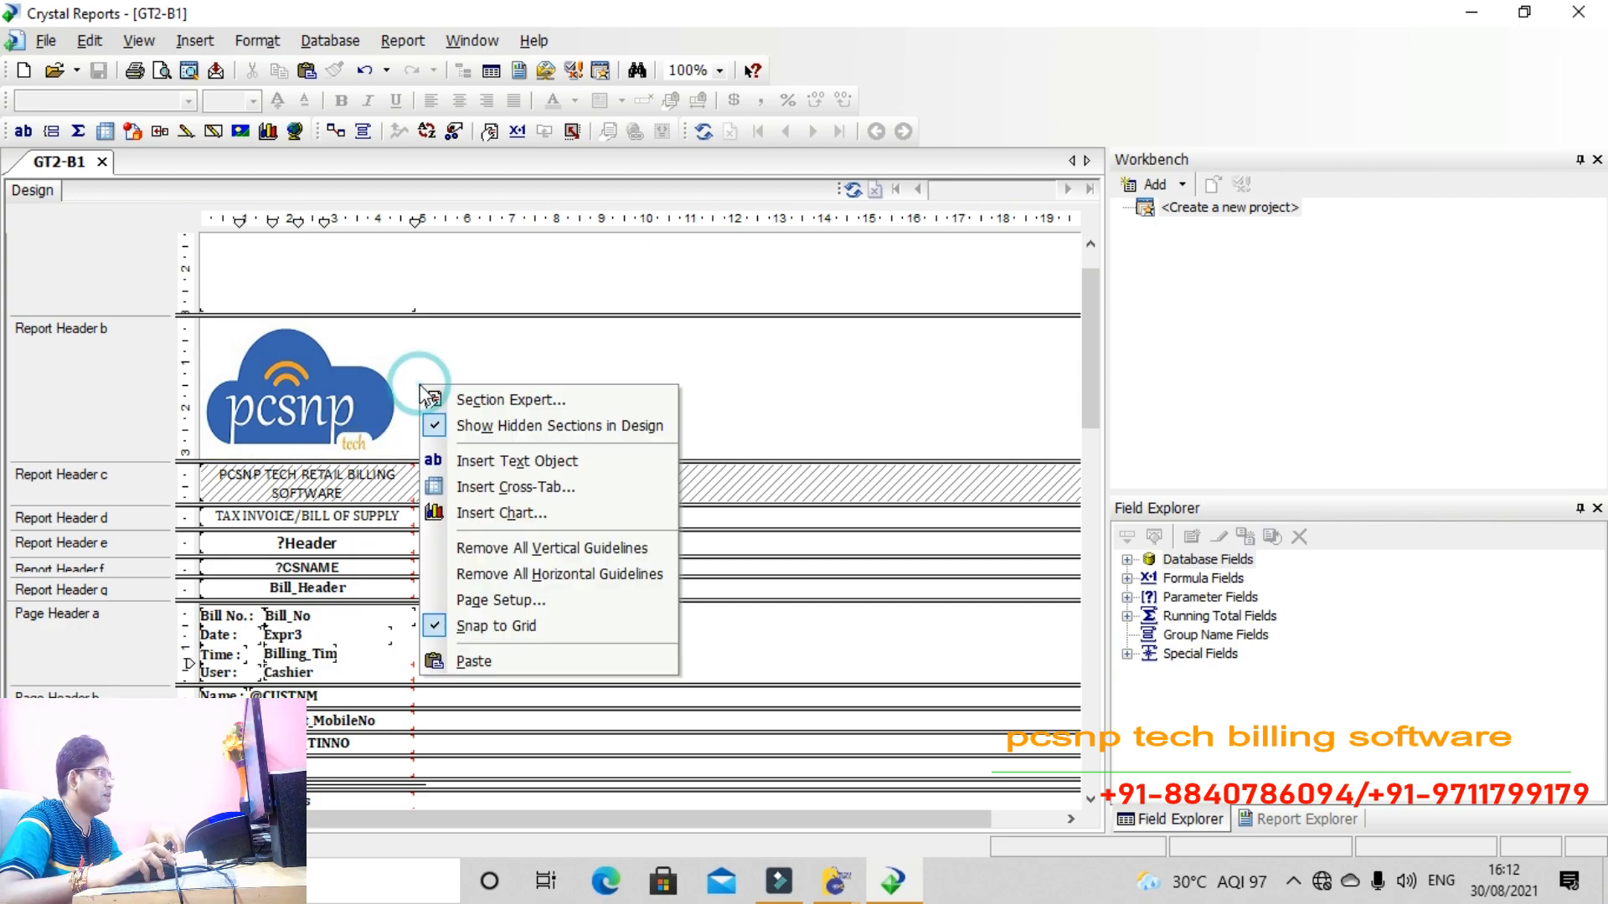
click(434, 399)
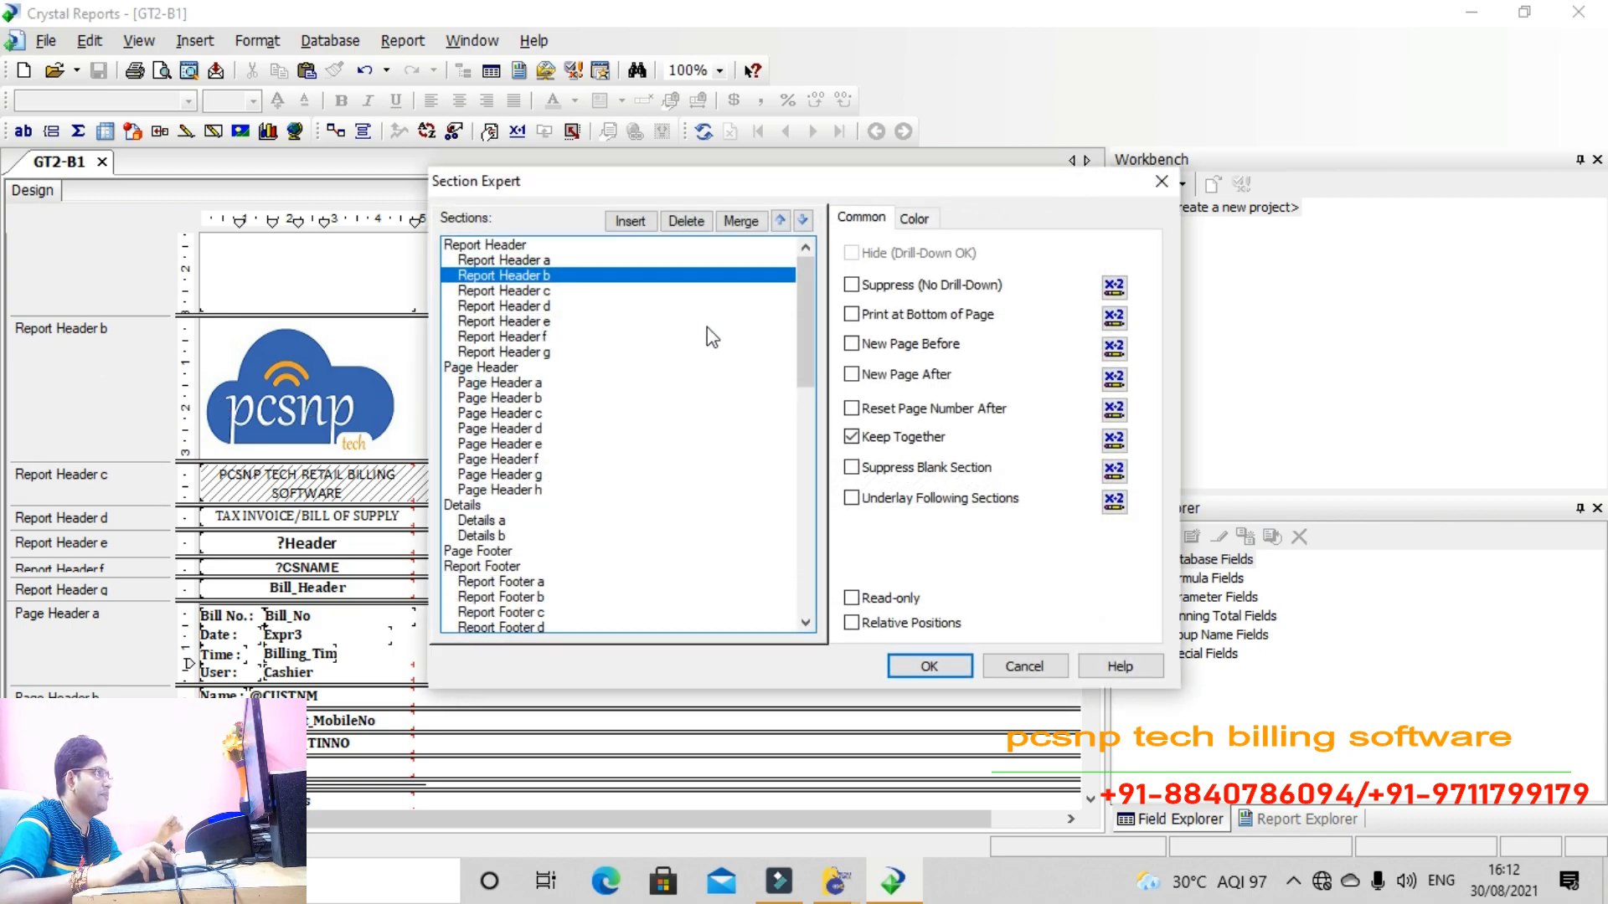
click(866, 287)
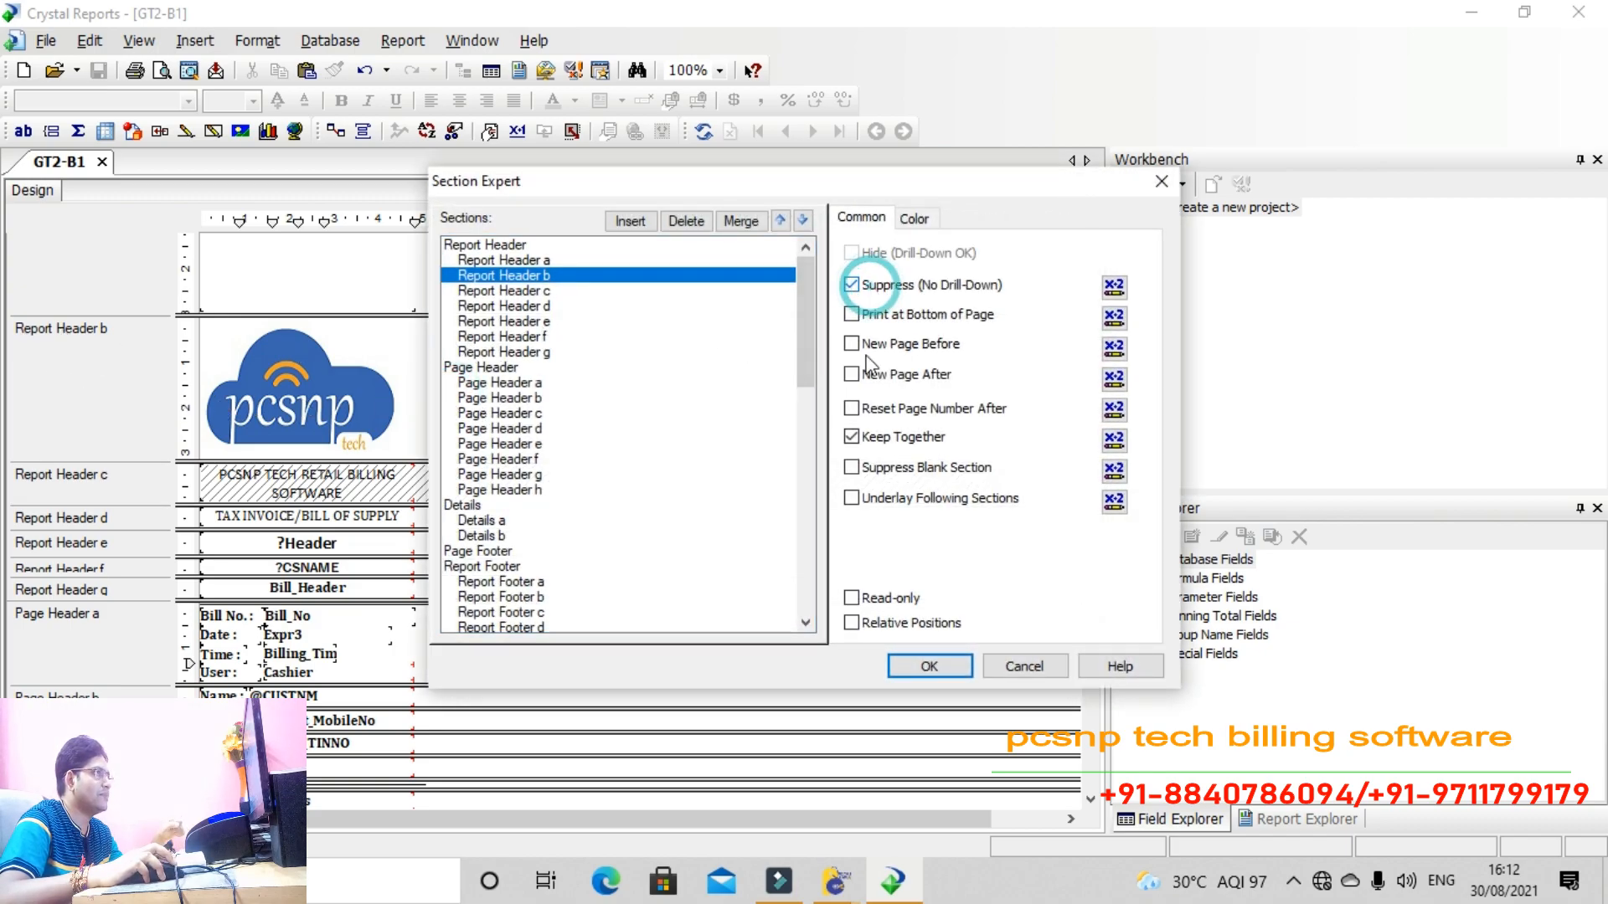
click(903, 474)
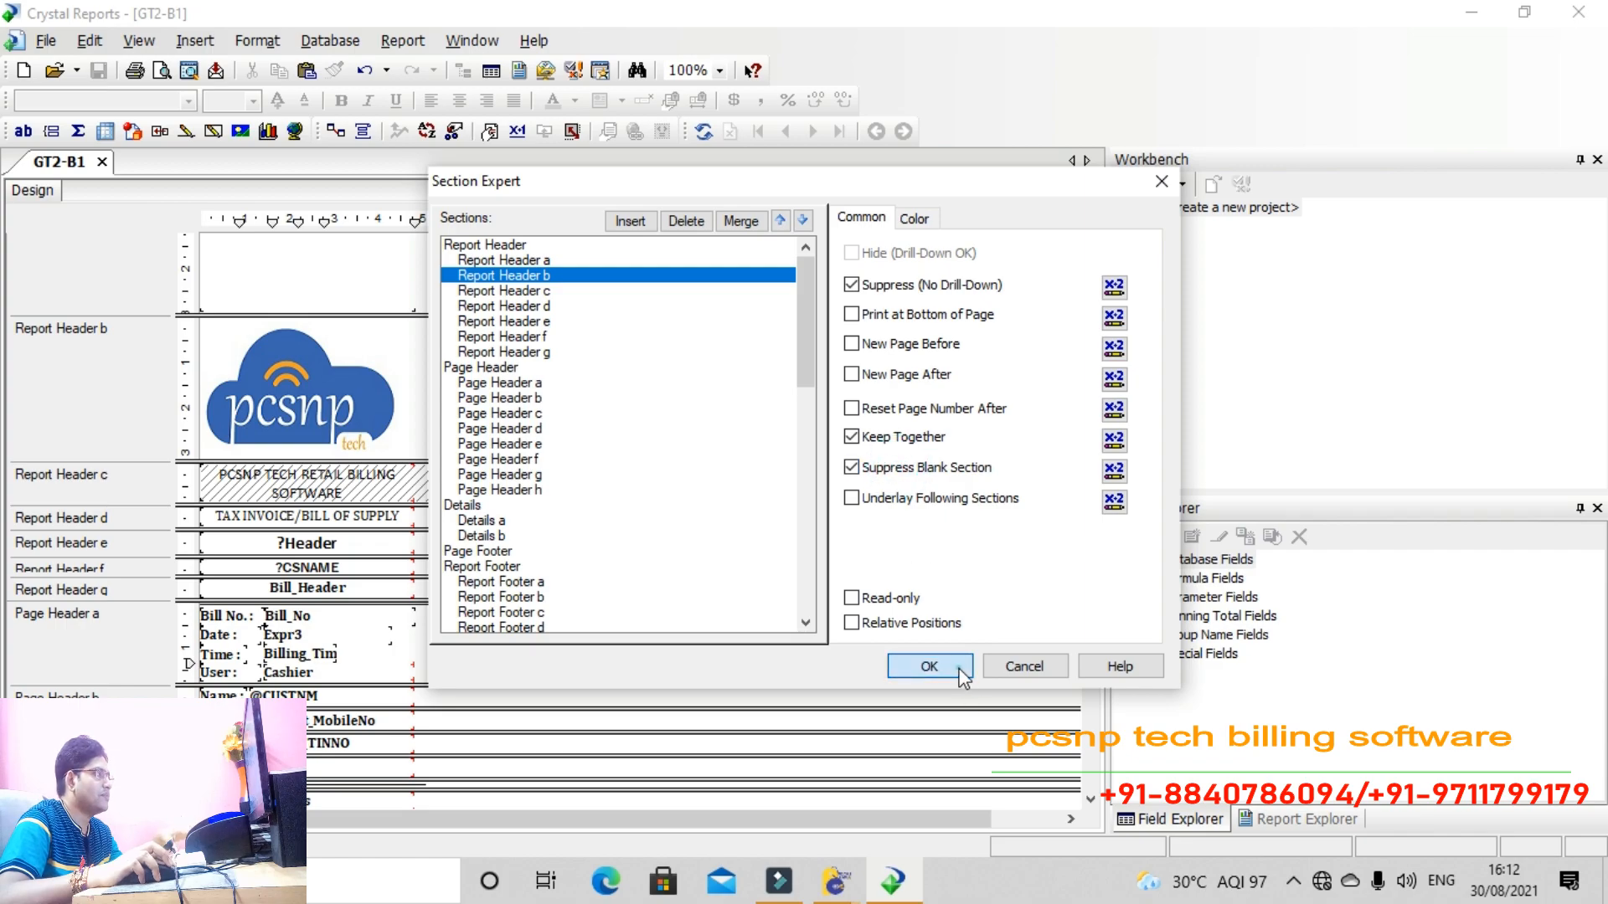
click(926, 663)
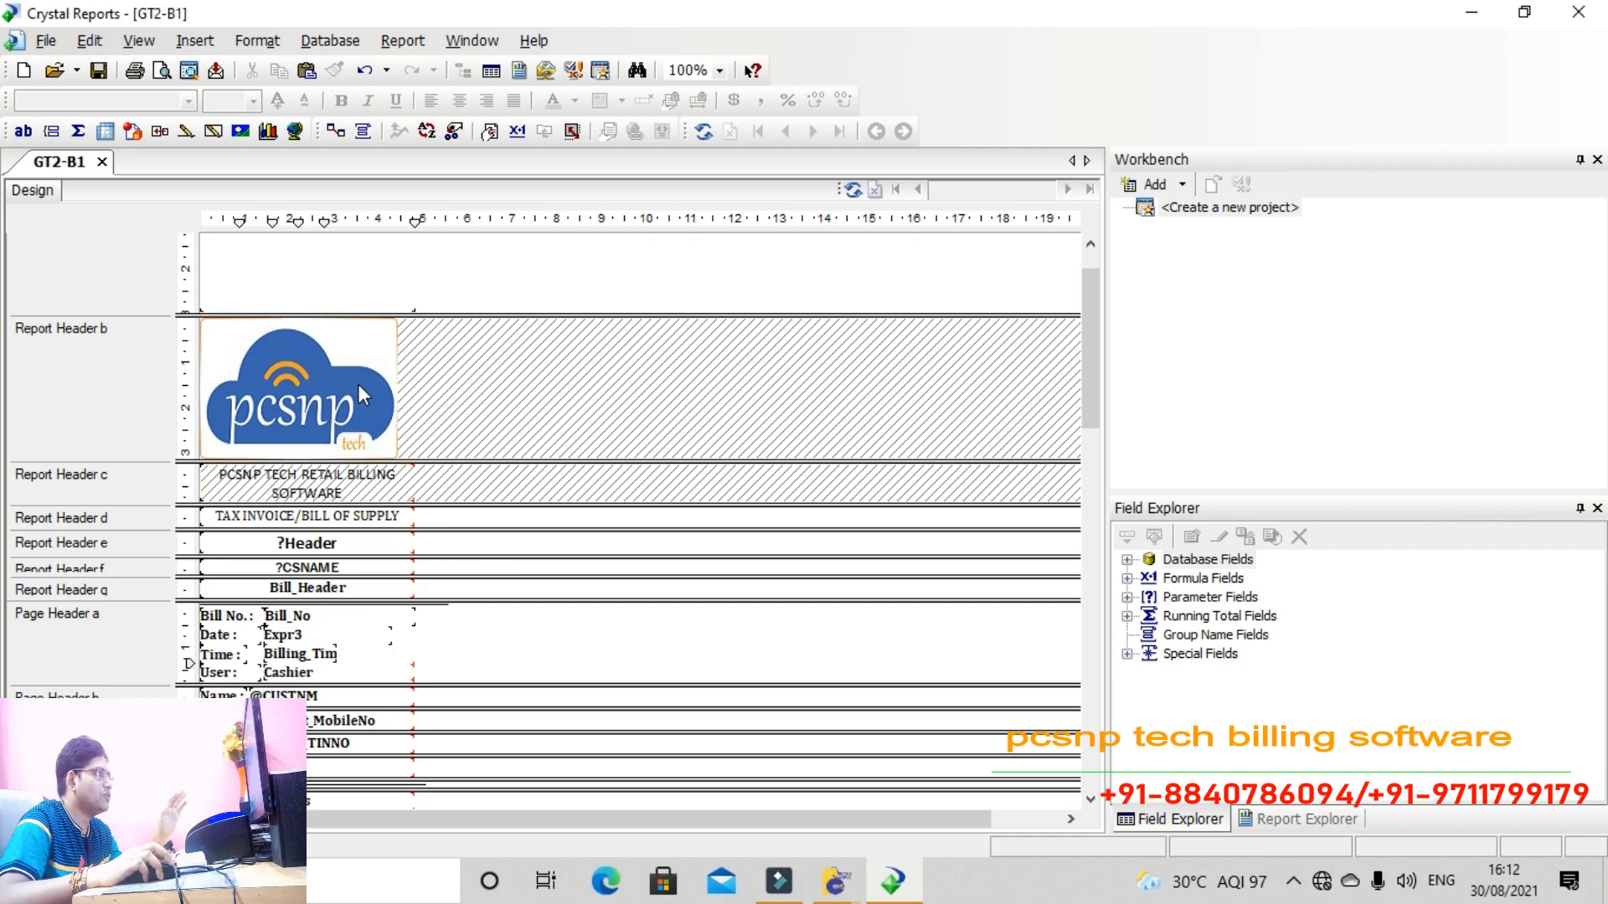
Give the ?Header field Tahoma font at size 14 and widen it slightly to the right
scroll(426, 661, down, 8)
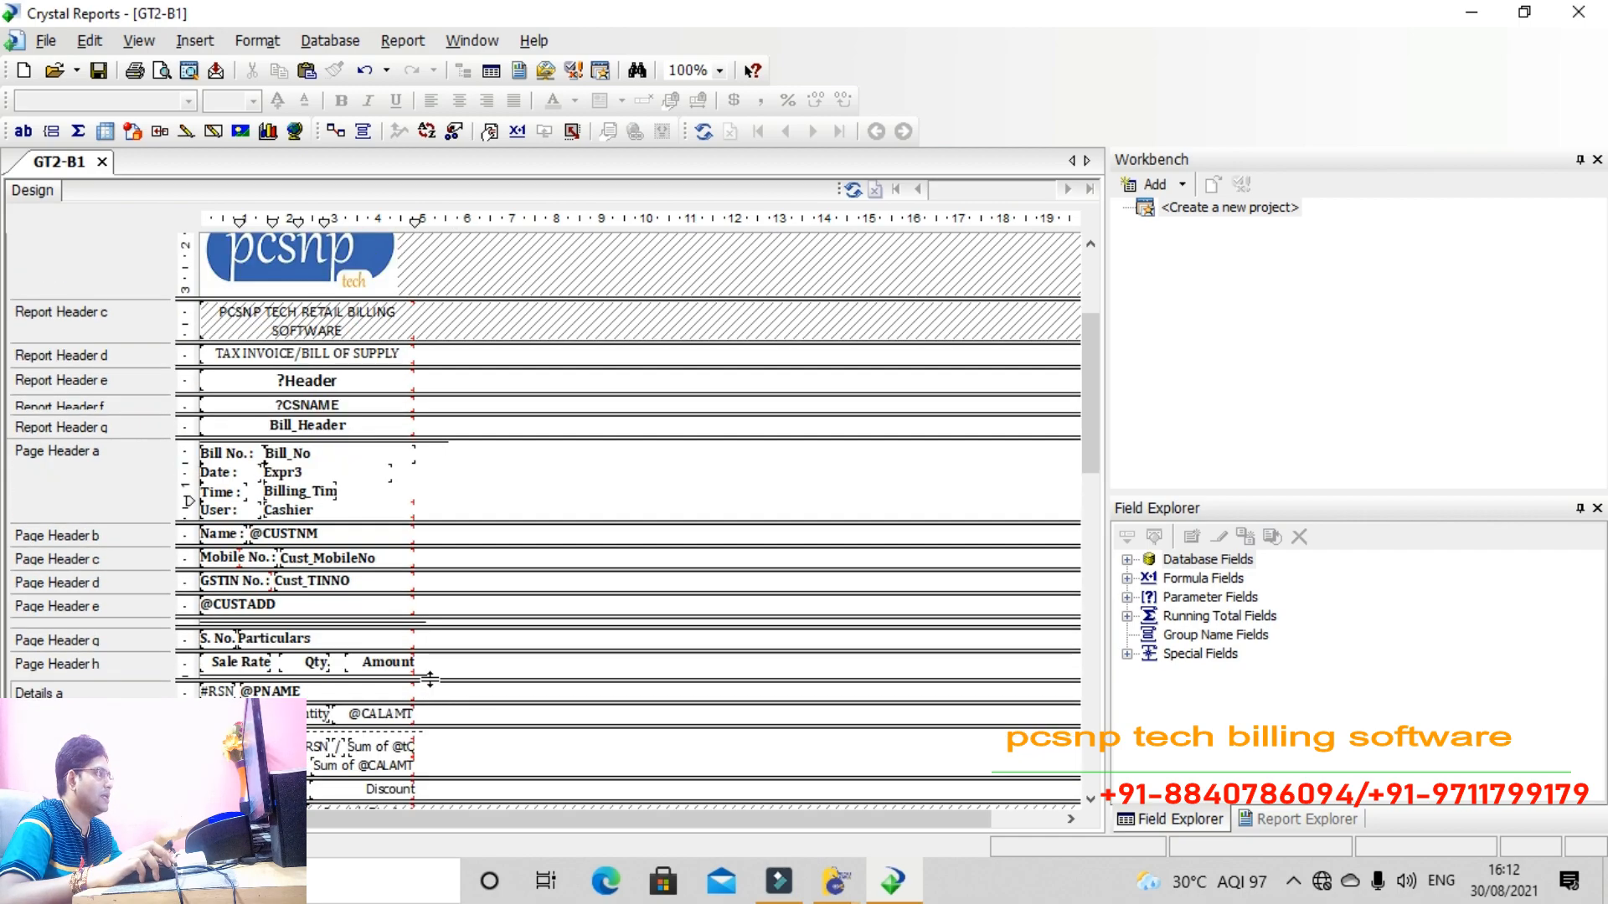
scroll(430, 678, down, 10)
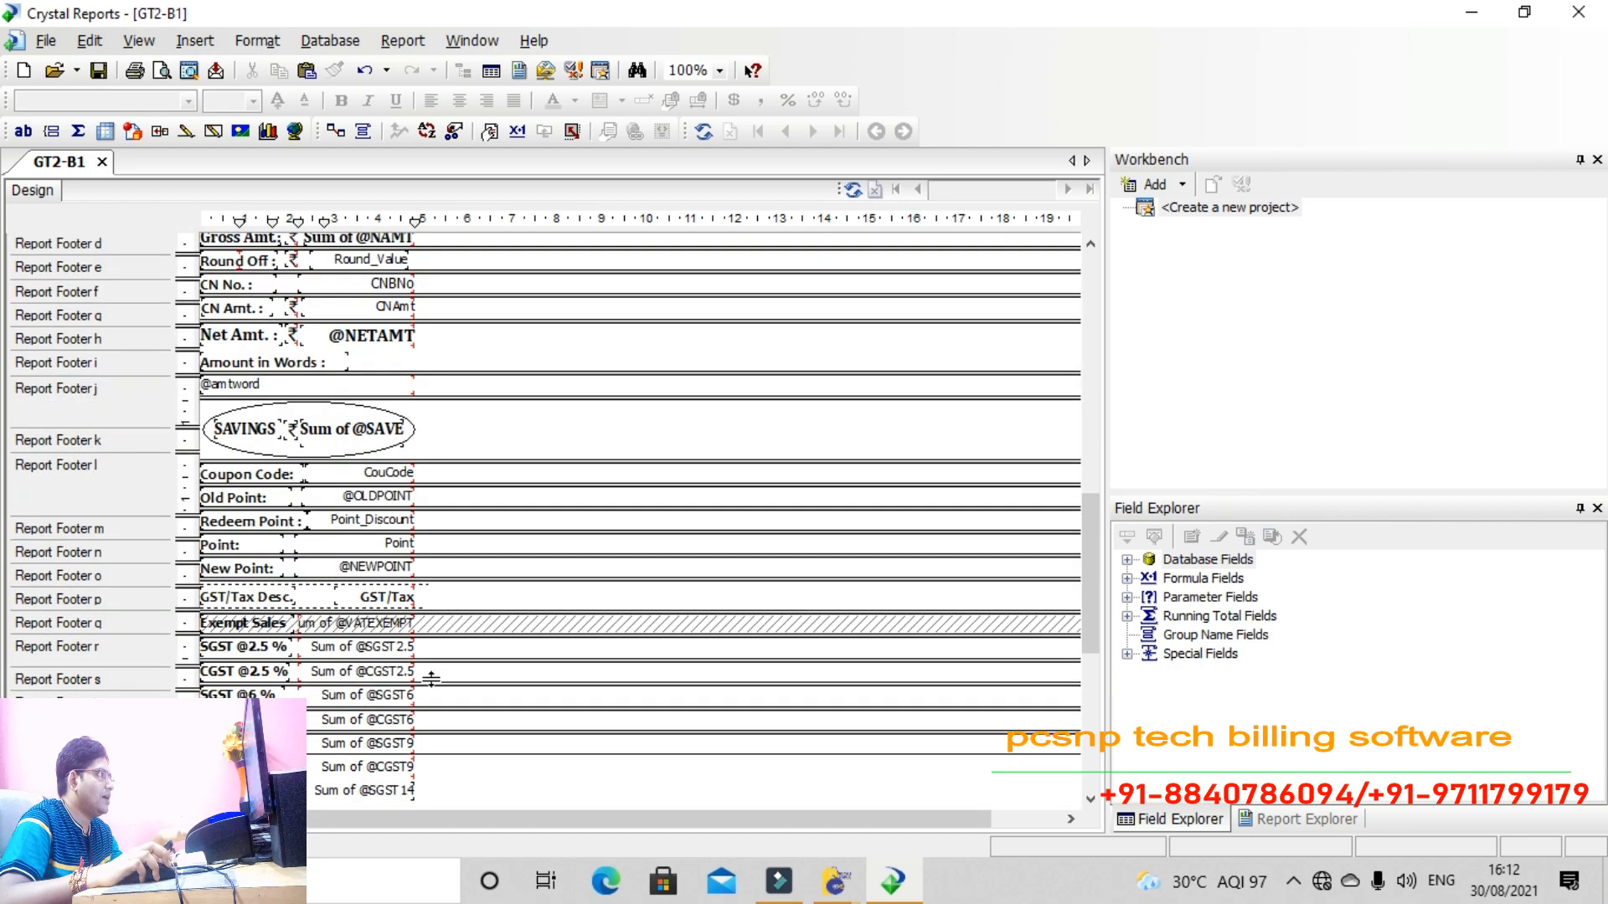
scroll(430, 680, down, 3)
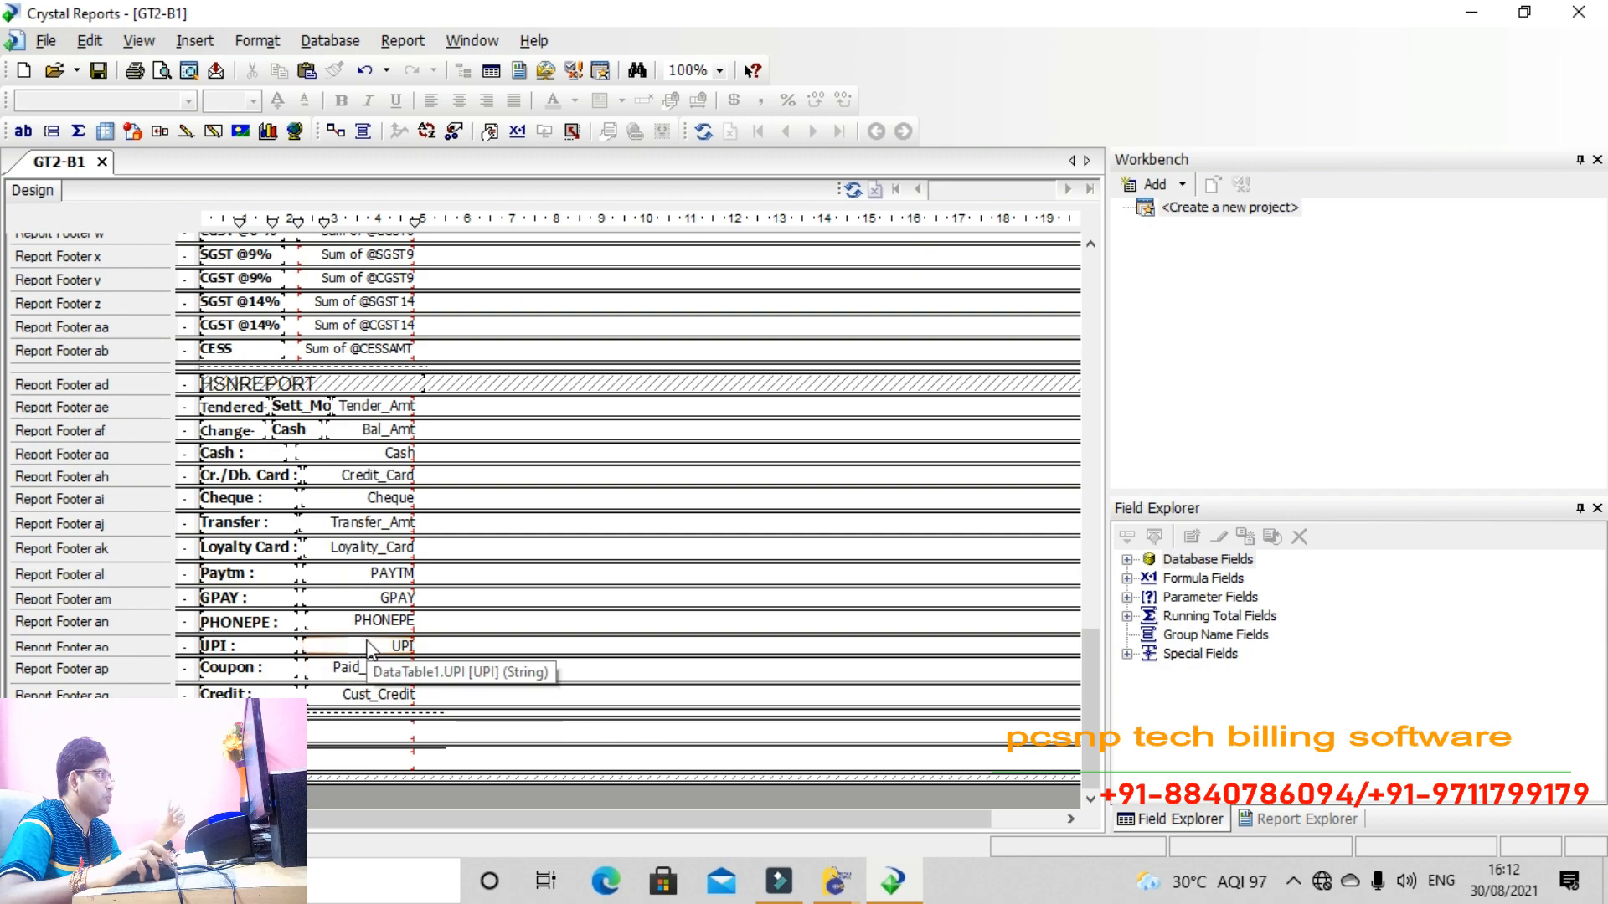
scroll(369, 638, up, 3)
scroll(395, 617, up, 15)
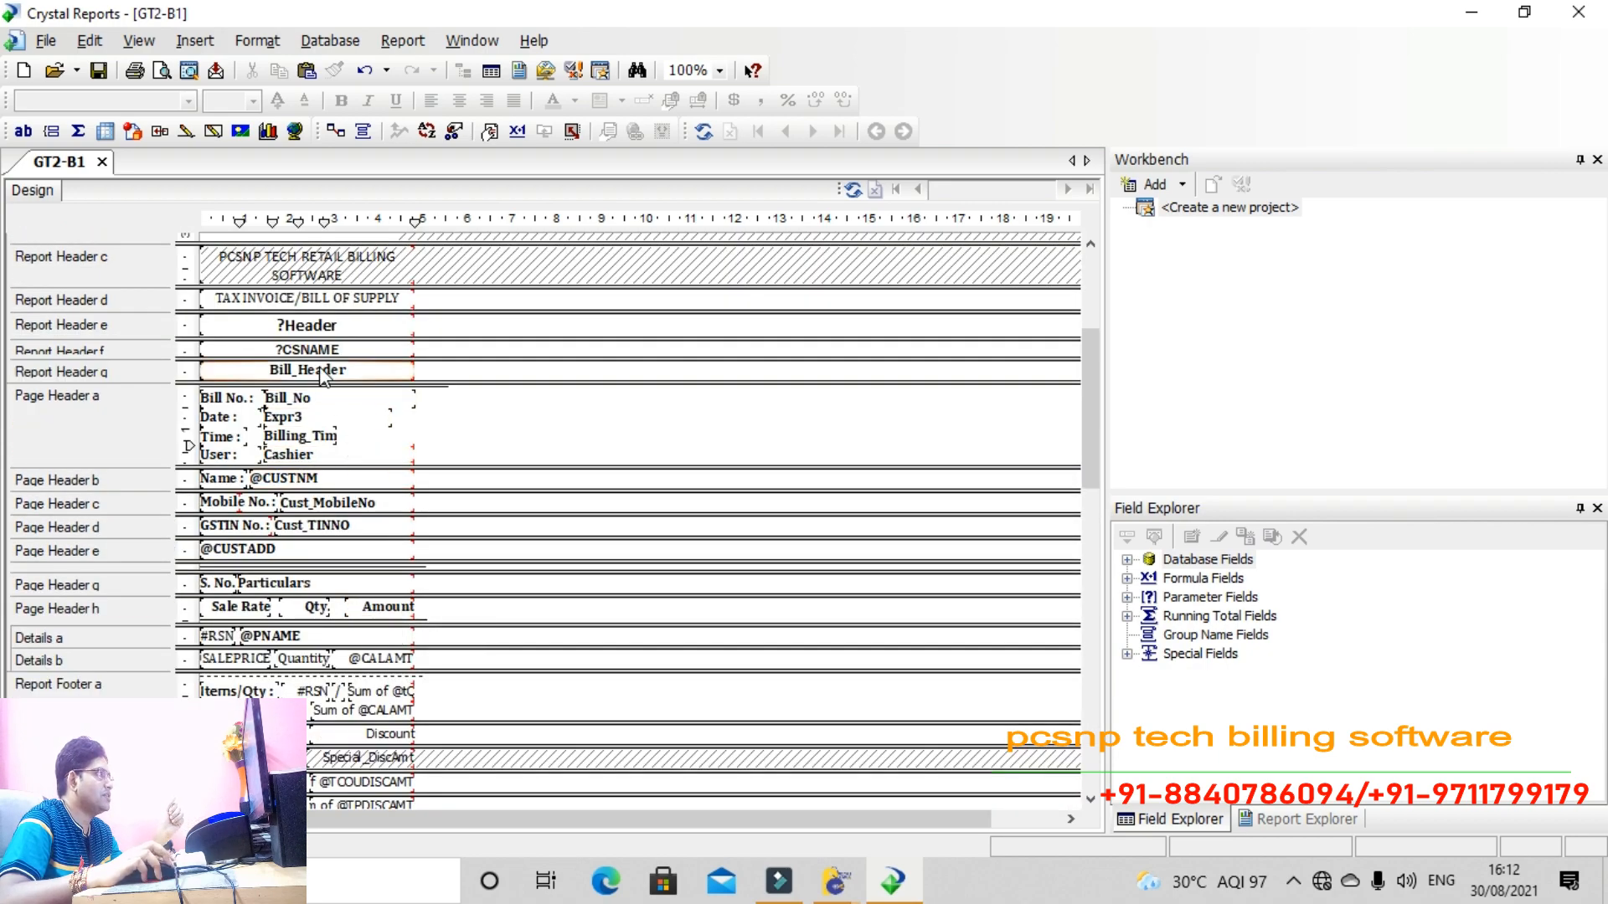
click(303, 325)
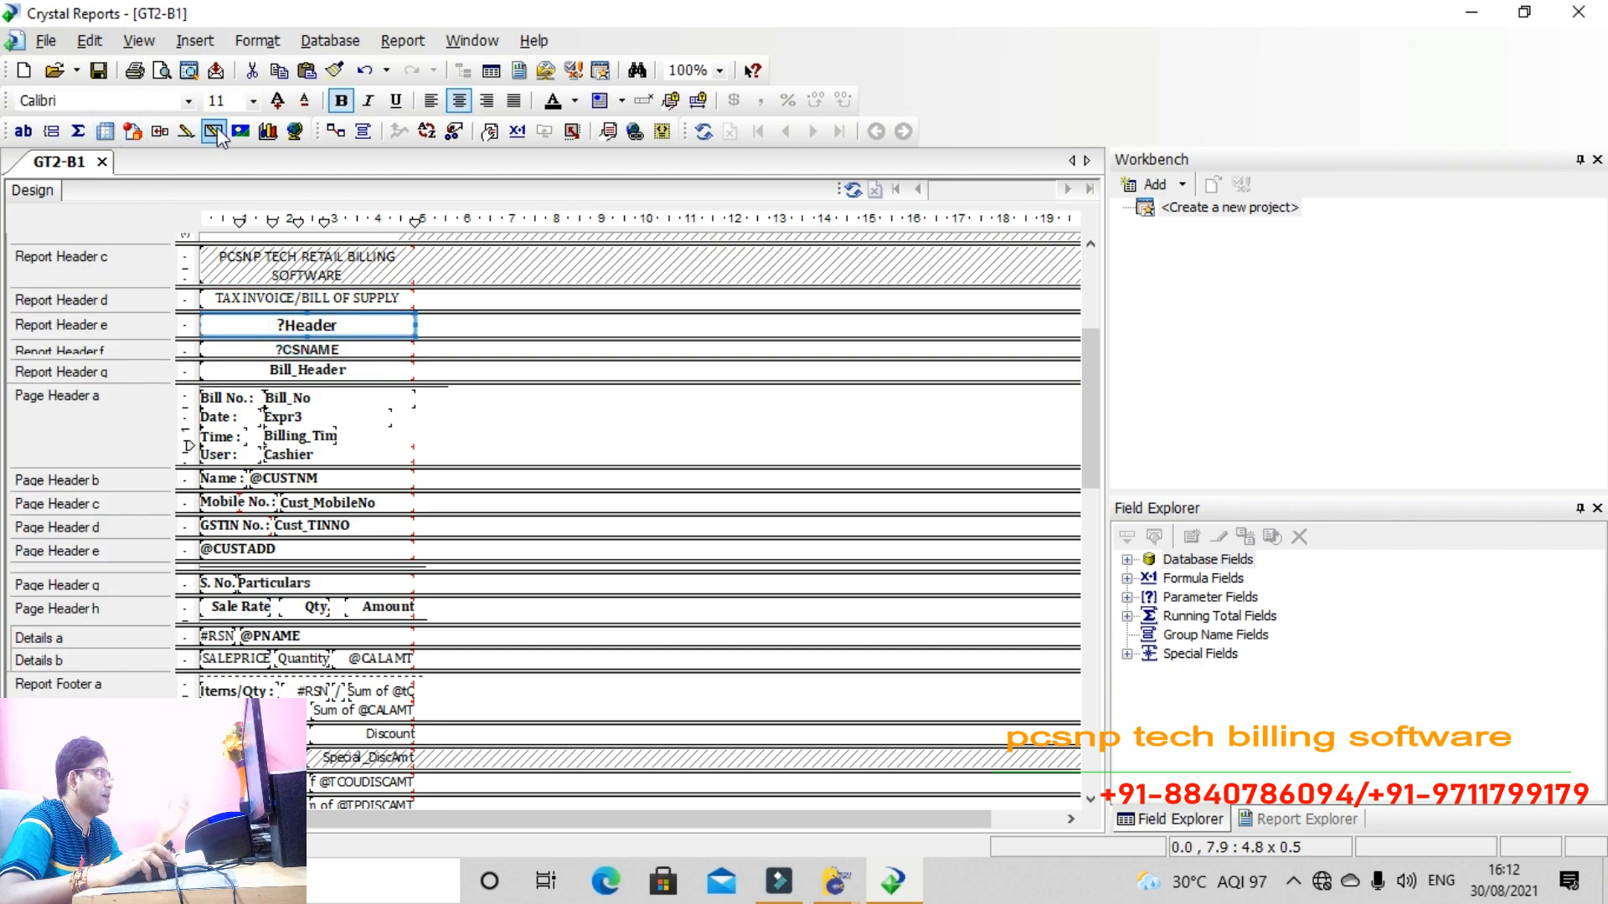
click(189, 102)
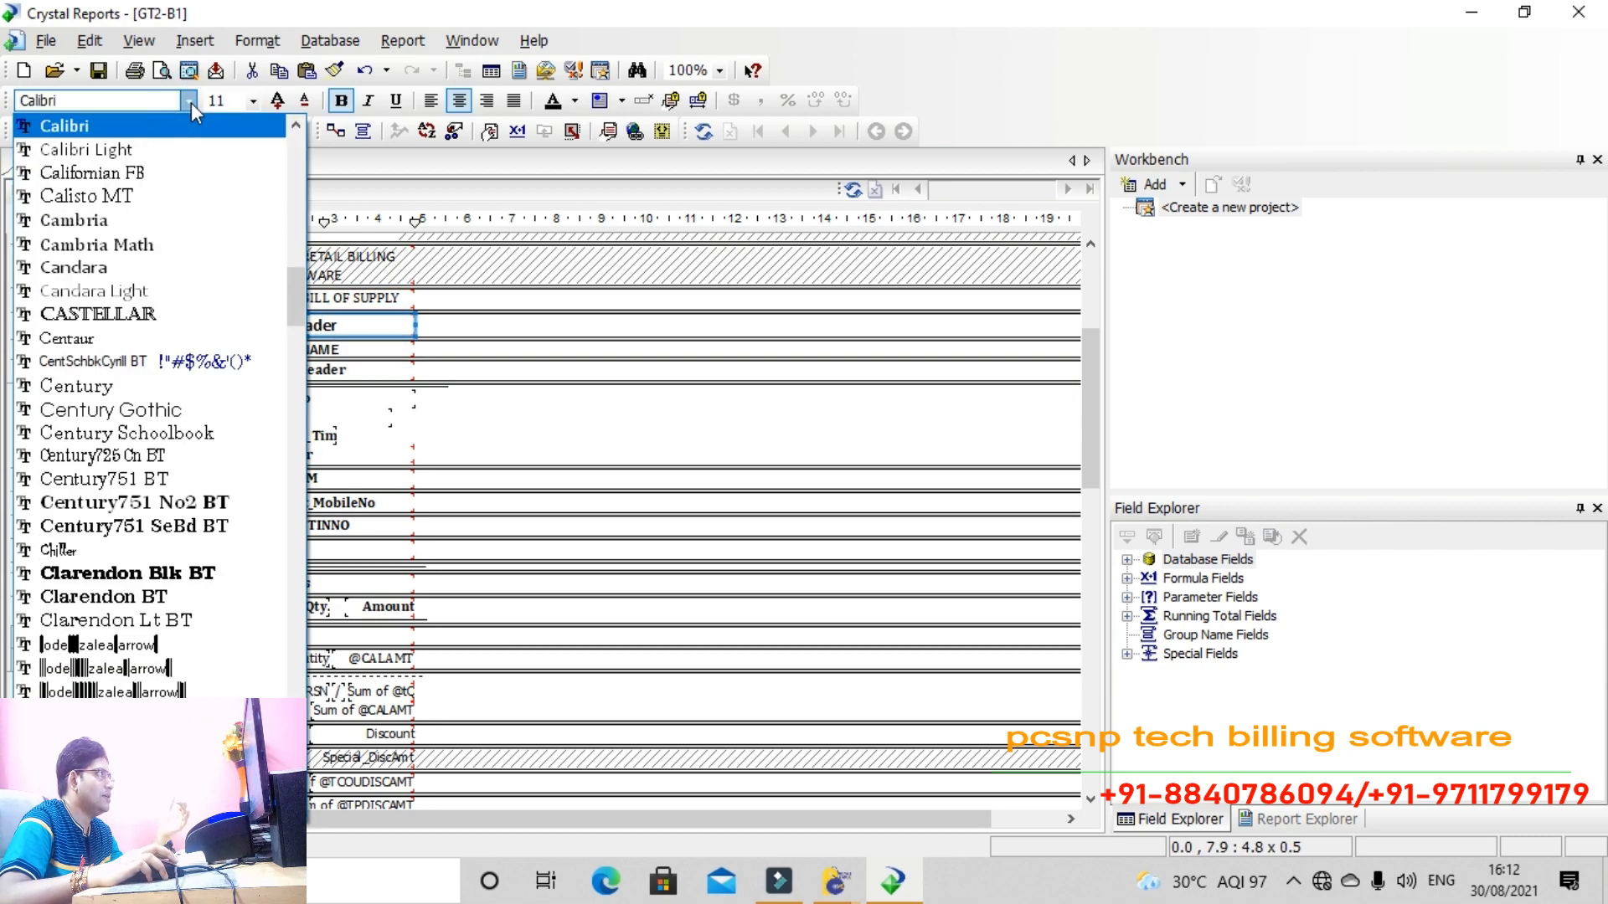
click(84, 126)
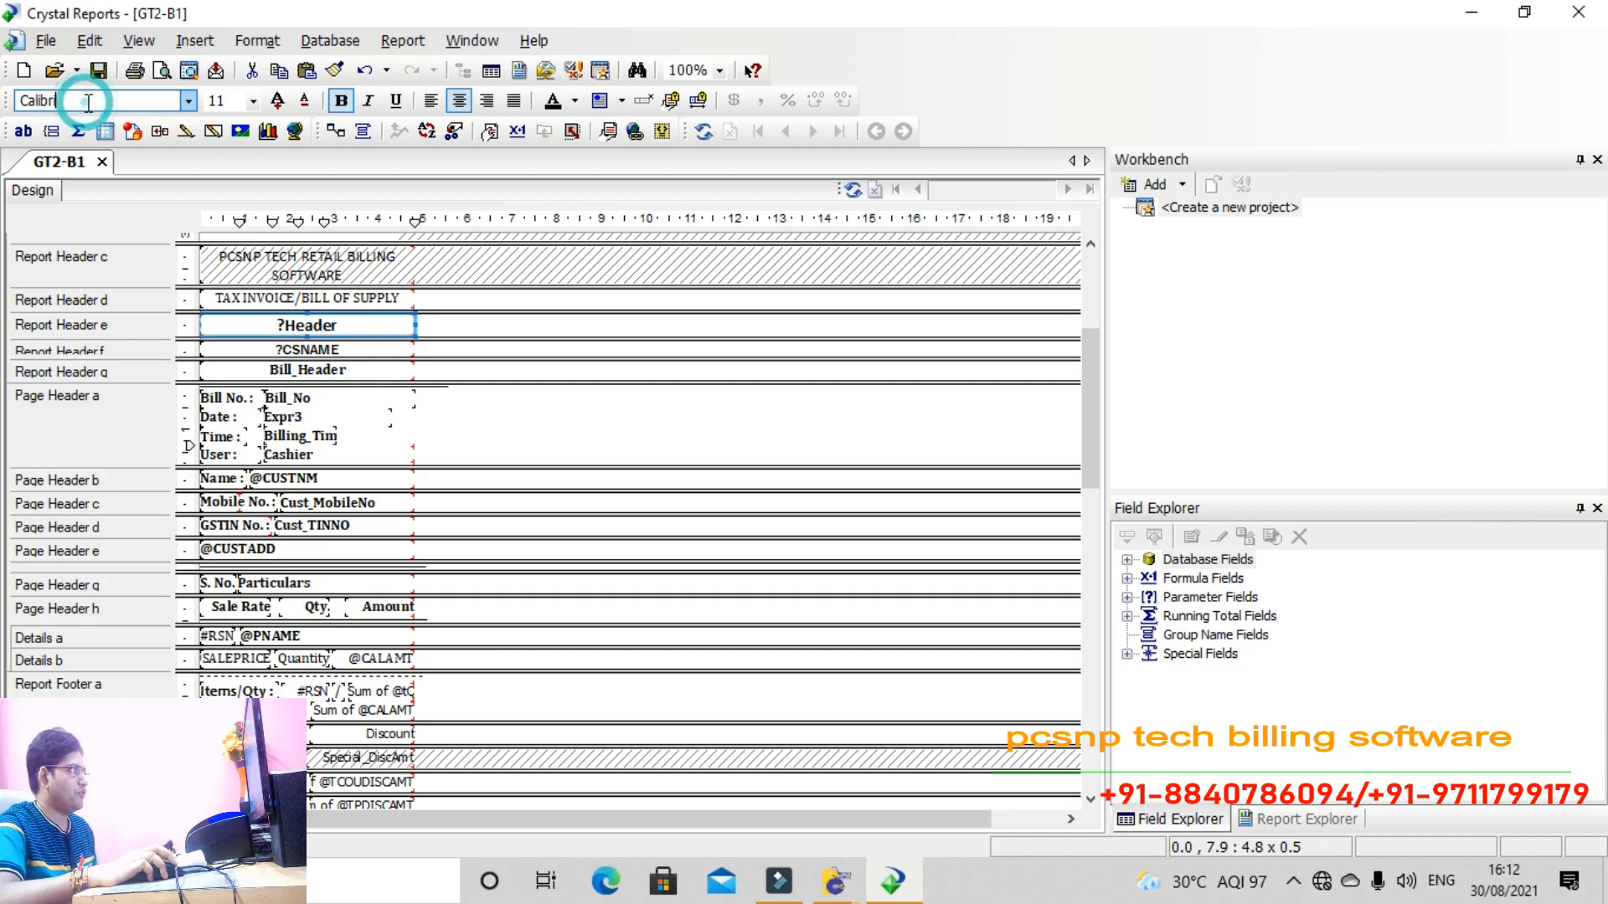
text(TAHOMA)
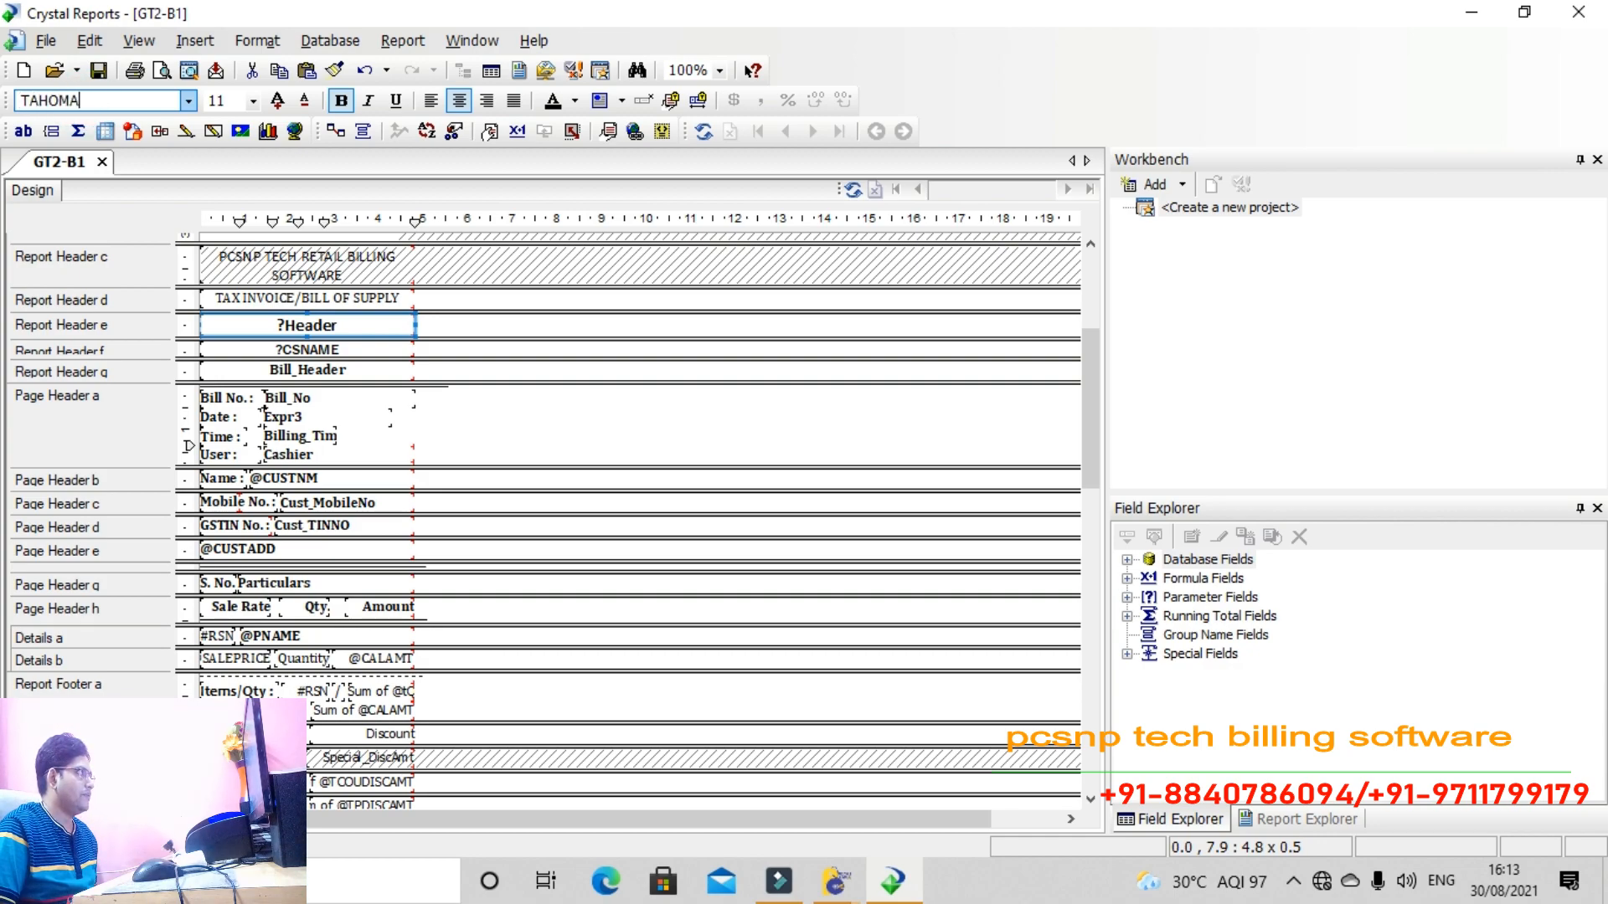
click(253, 102)
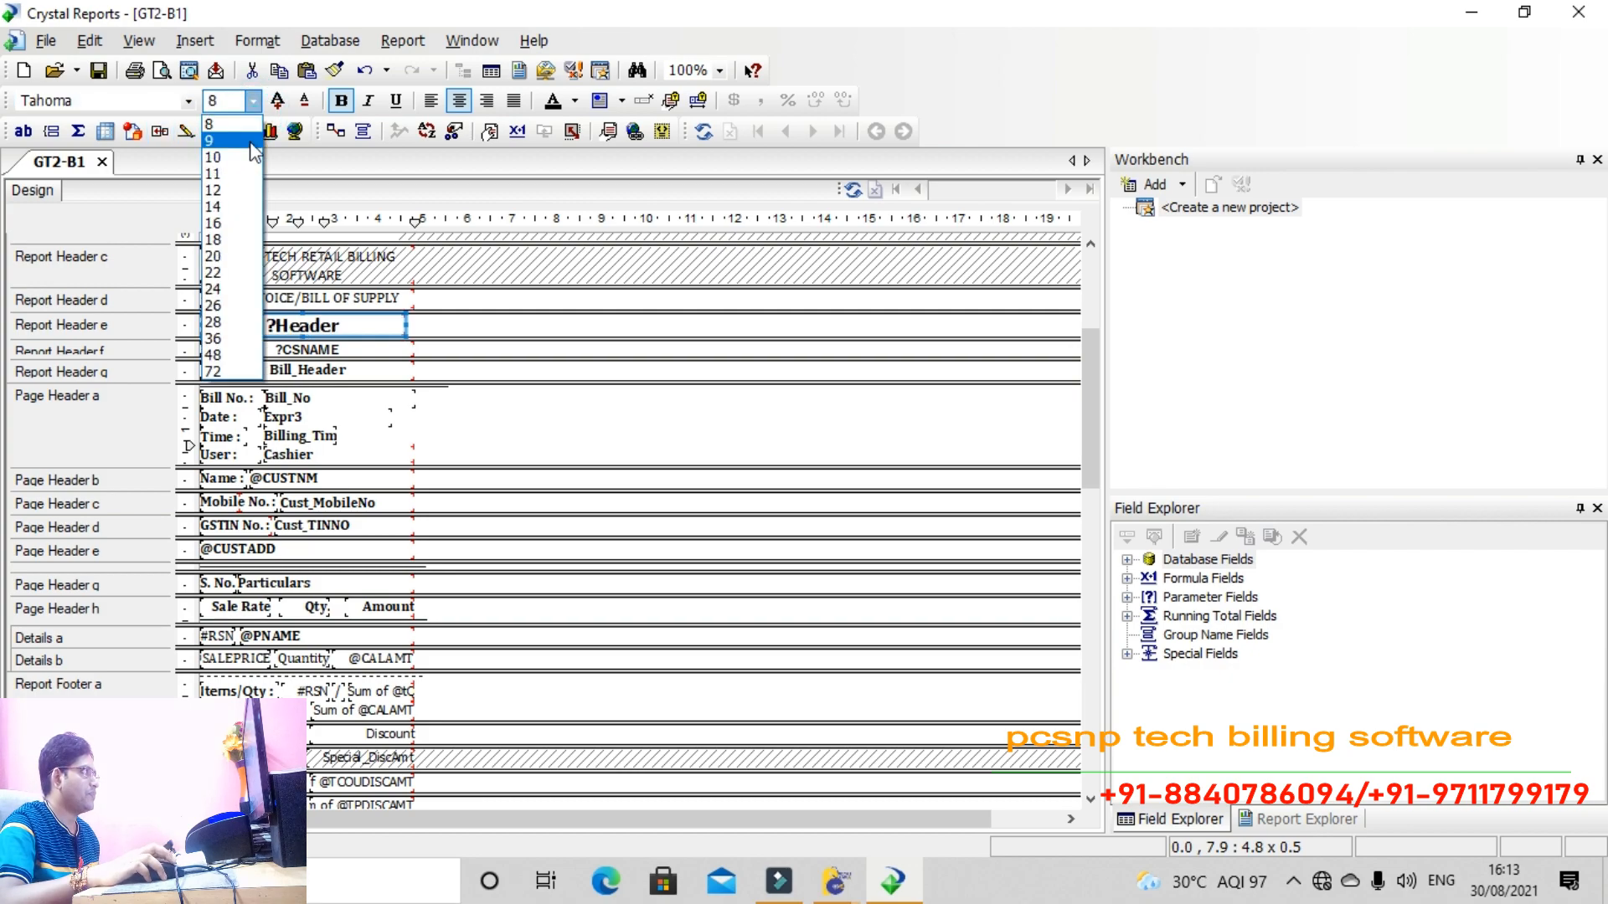
click(219, 206)
mouse_move(407, 327)
mouse_down()
mouse_move(465, 328)
mouse_move(416, 327)
mouse_up()
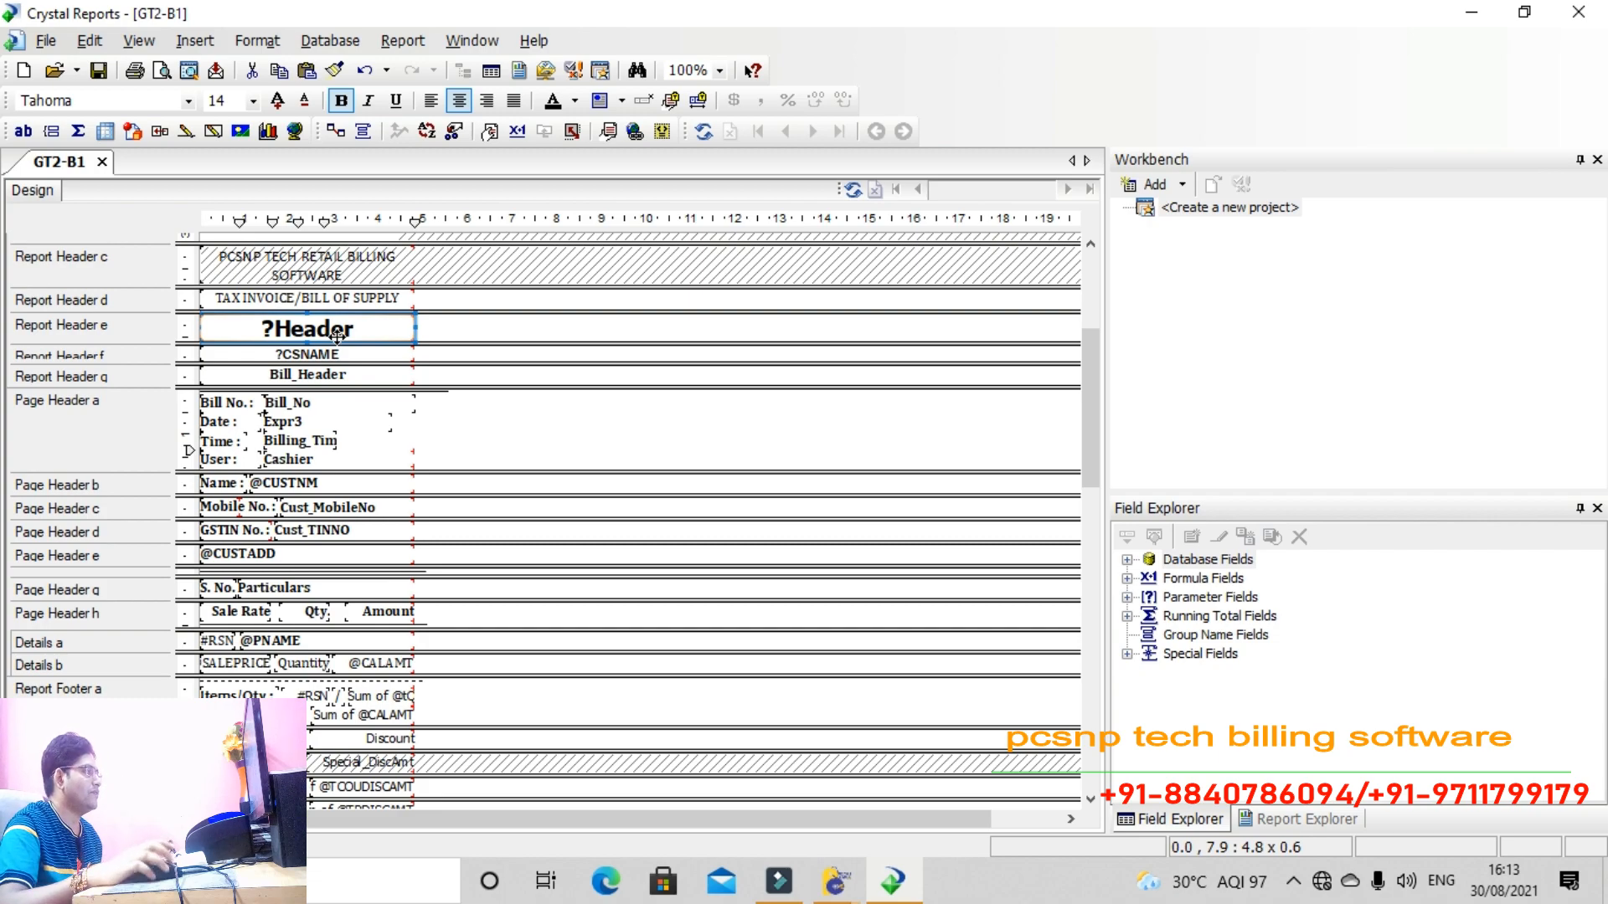
right_click(338, 336)
click(420, 452)
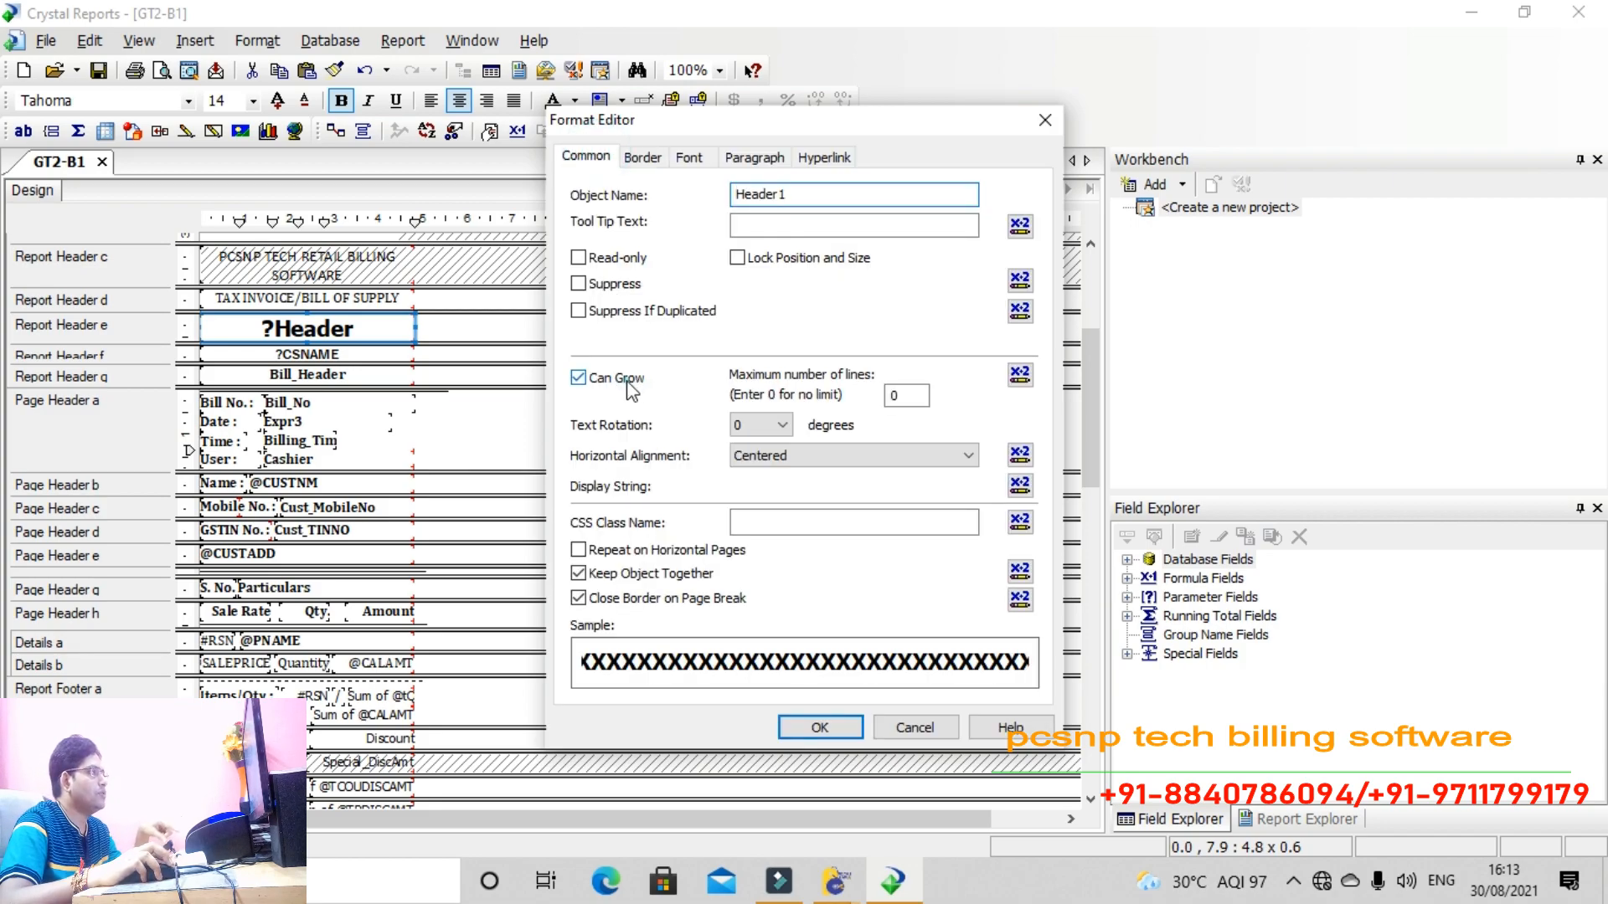
click(610, 380)
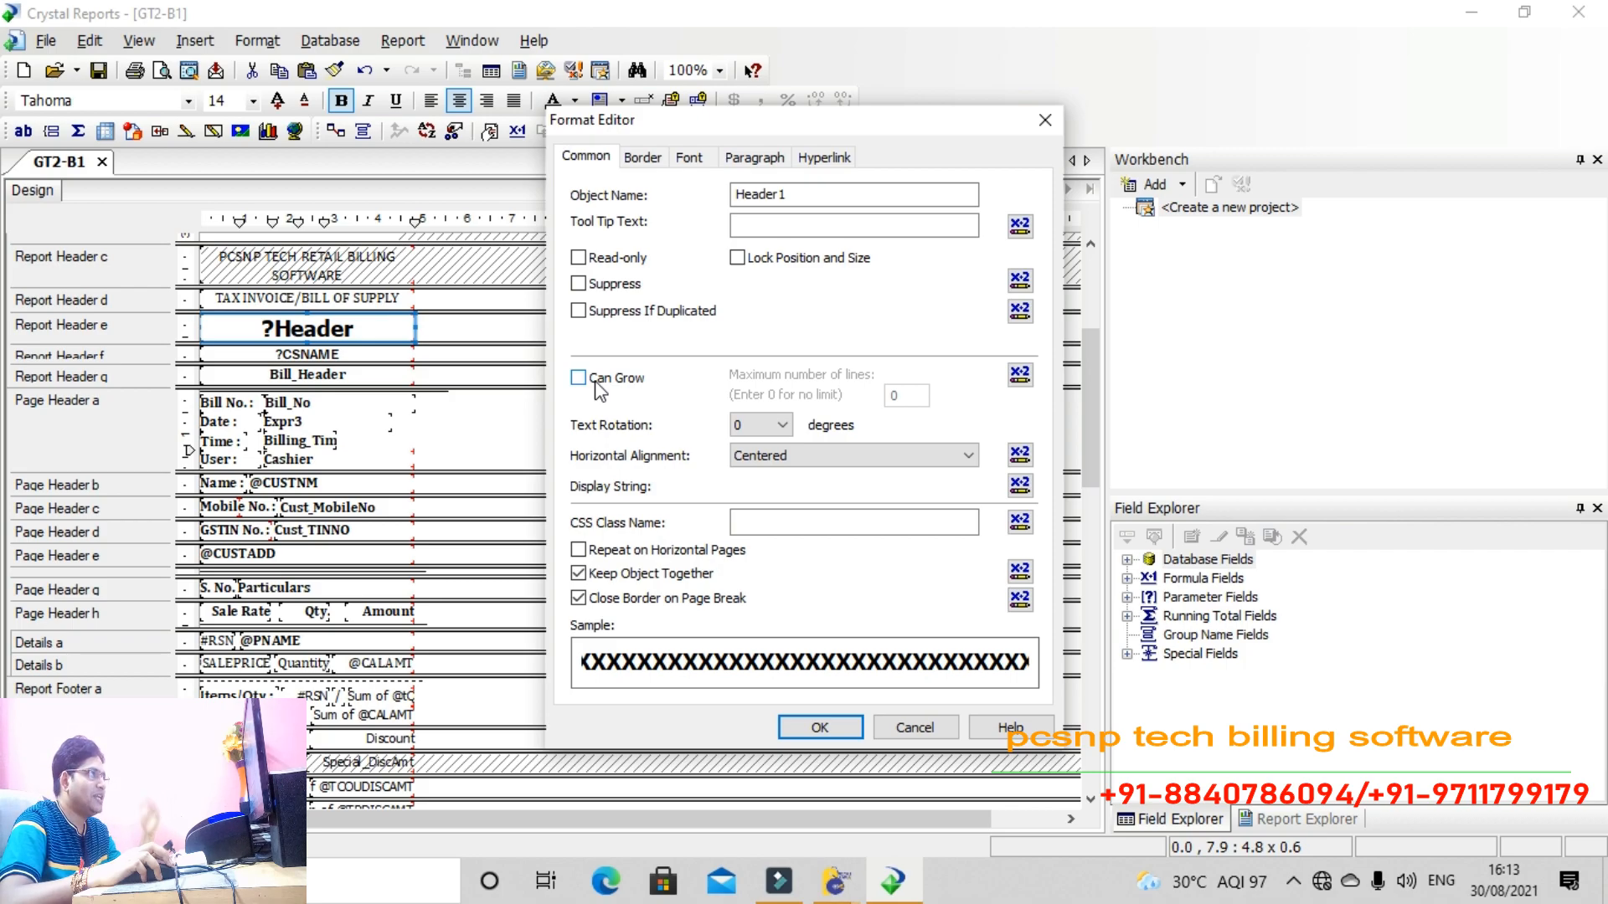
click(596, 381)
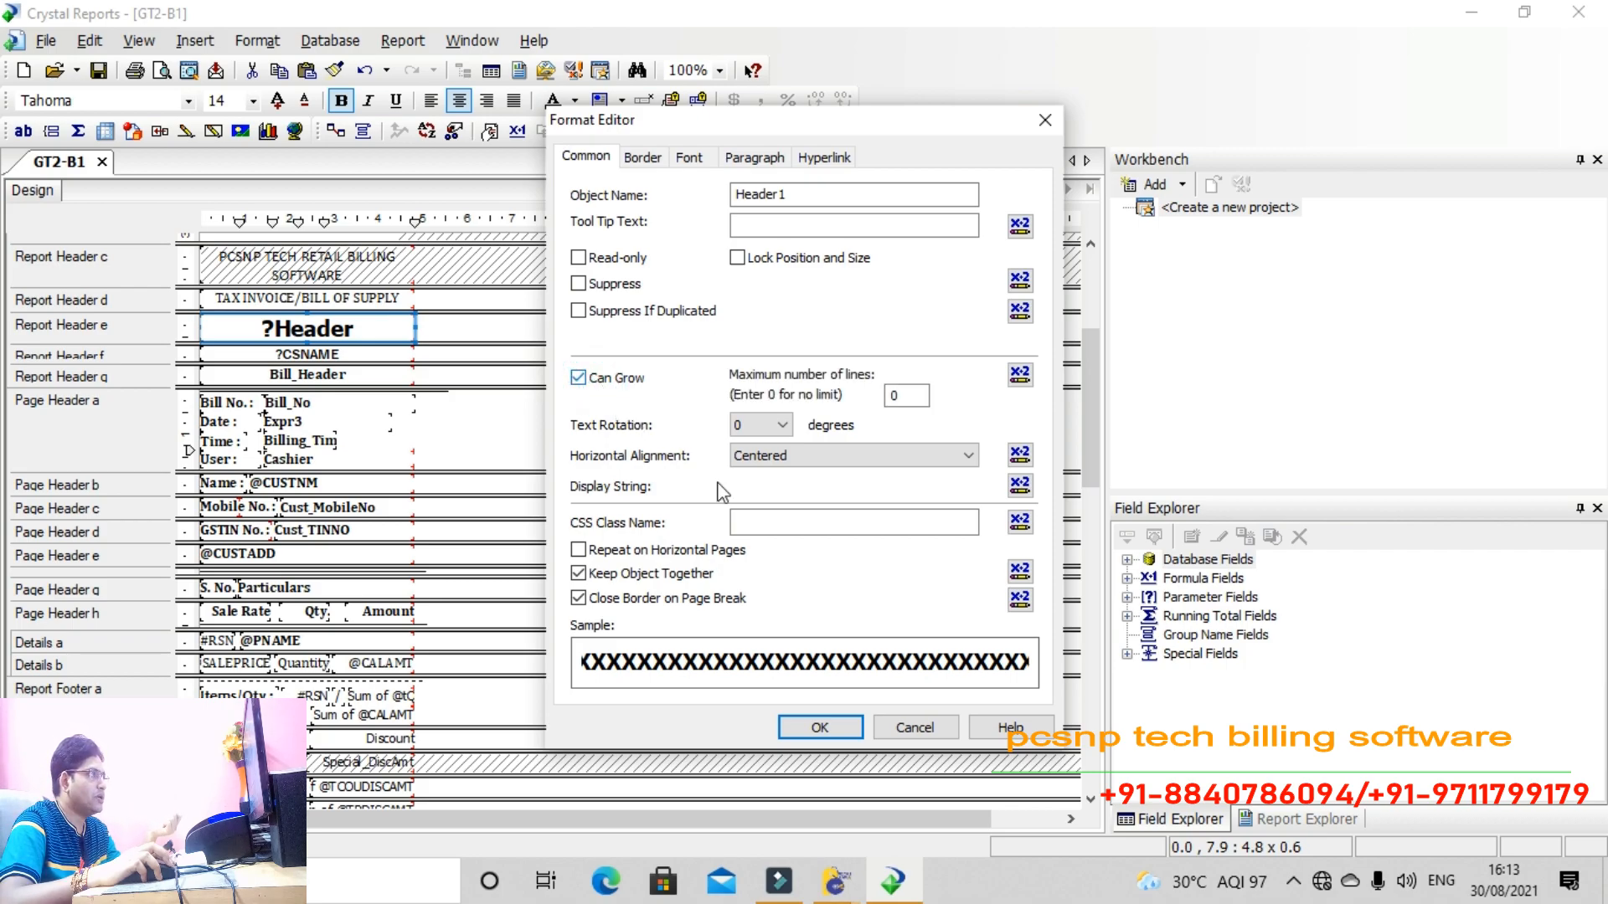
double_click(908, 399)
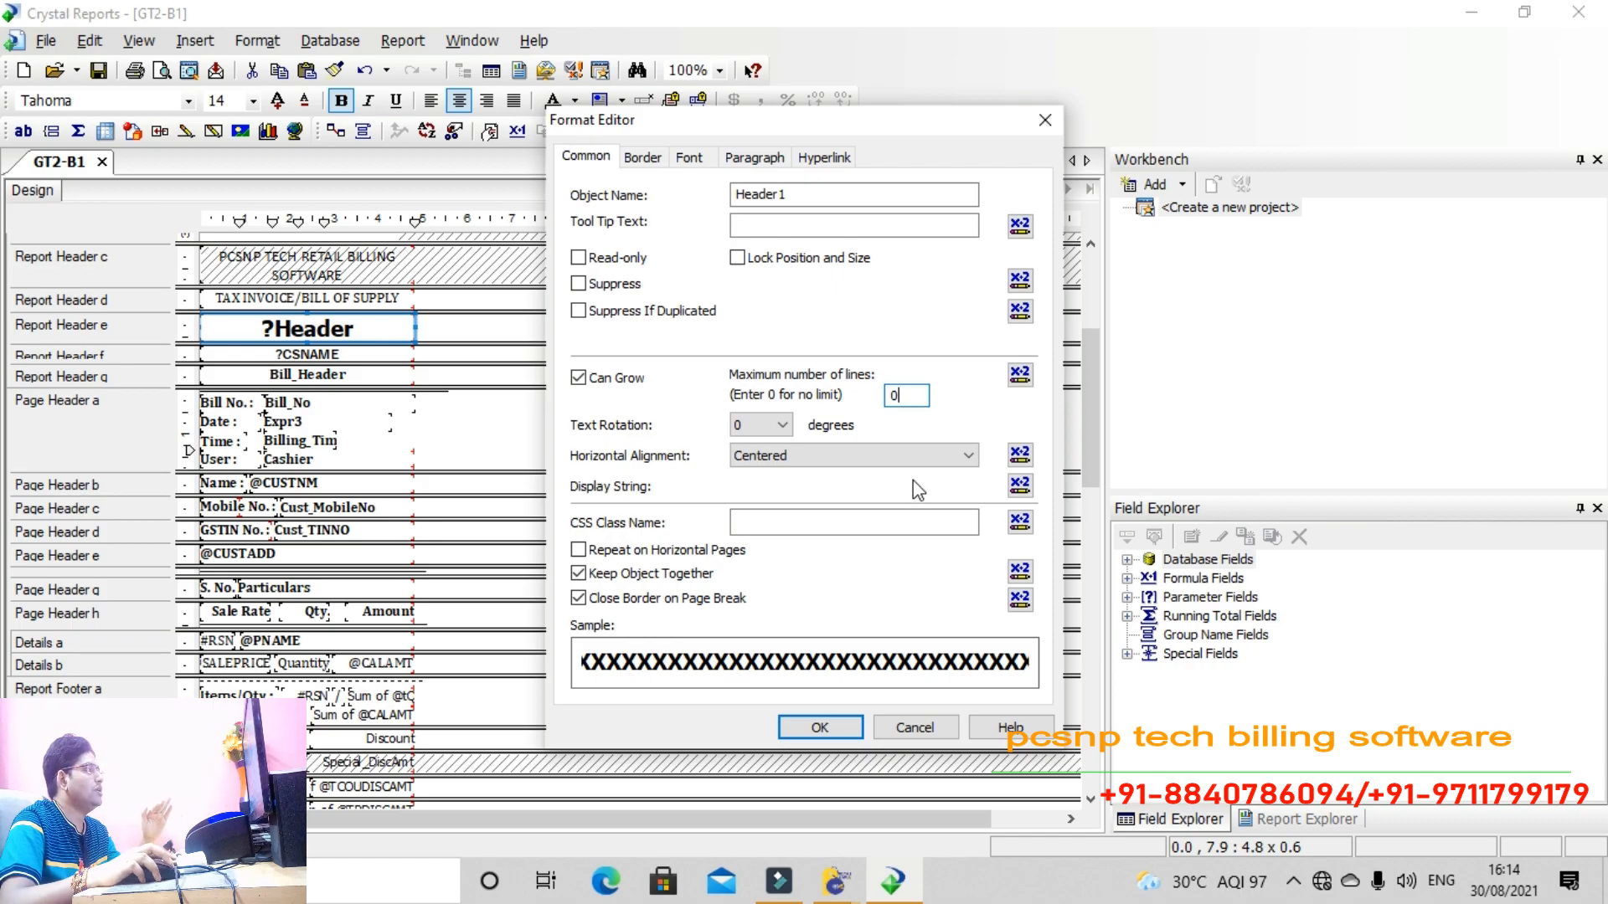
click(853, 725)
Delete Report Header b, the pcsnp logo section, using the Section Expert
scroll(527, 463, down, 10)
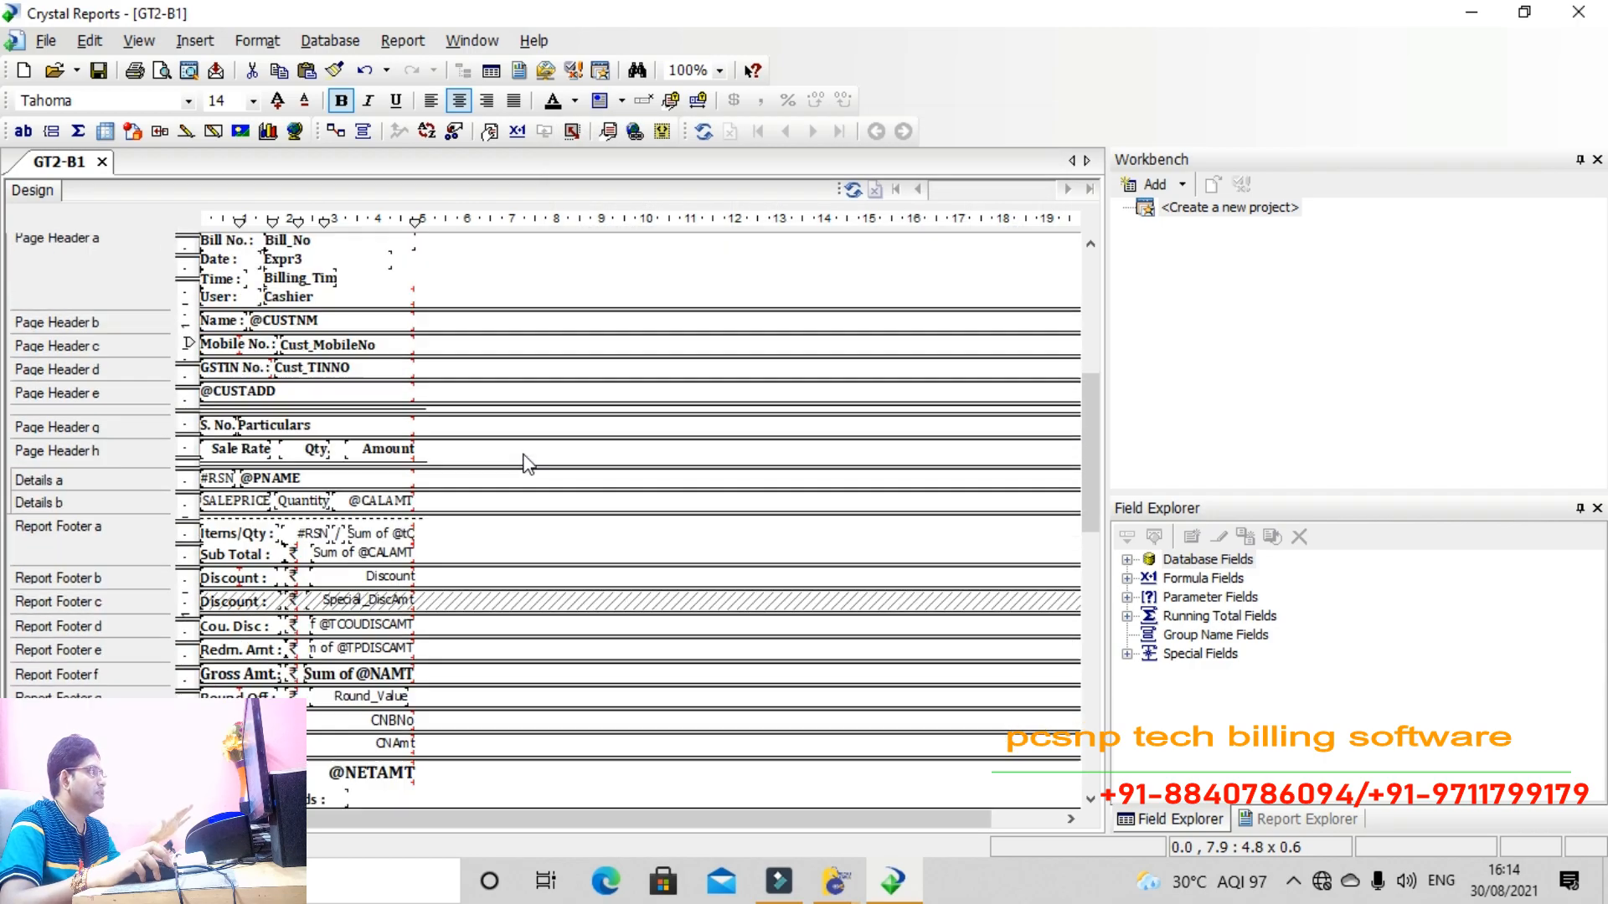
scroll(528, 463, down, 5)
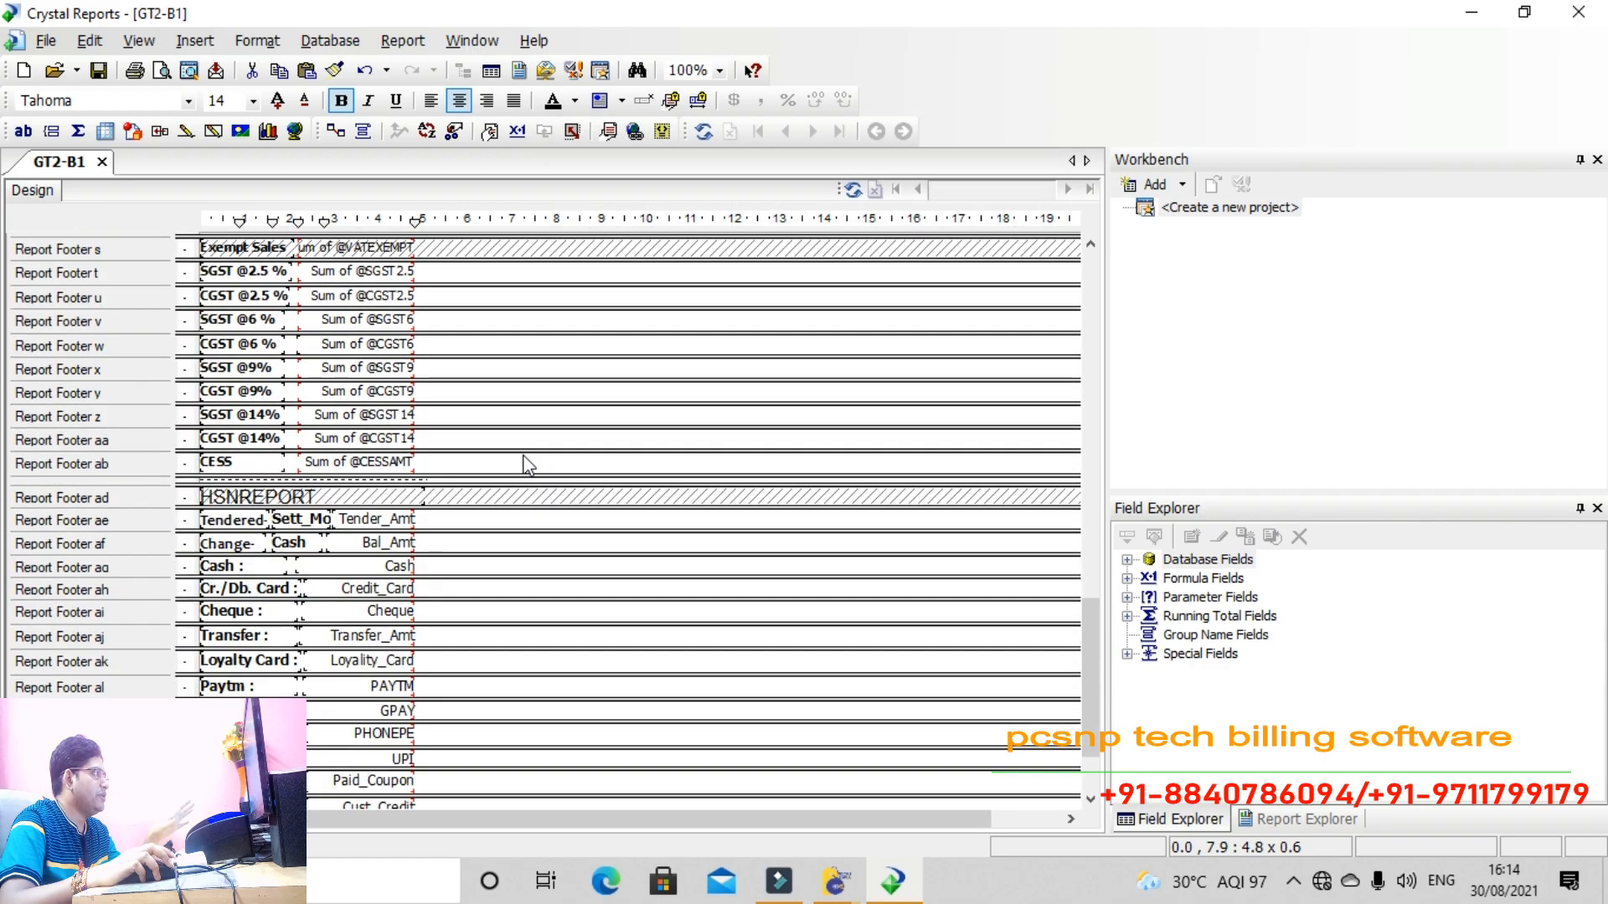
scroll(528, 466, down, 1)
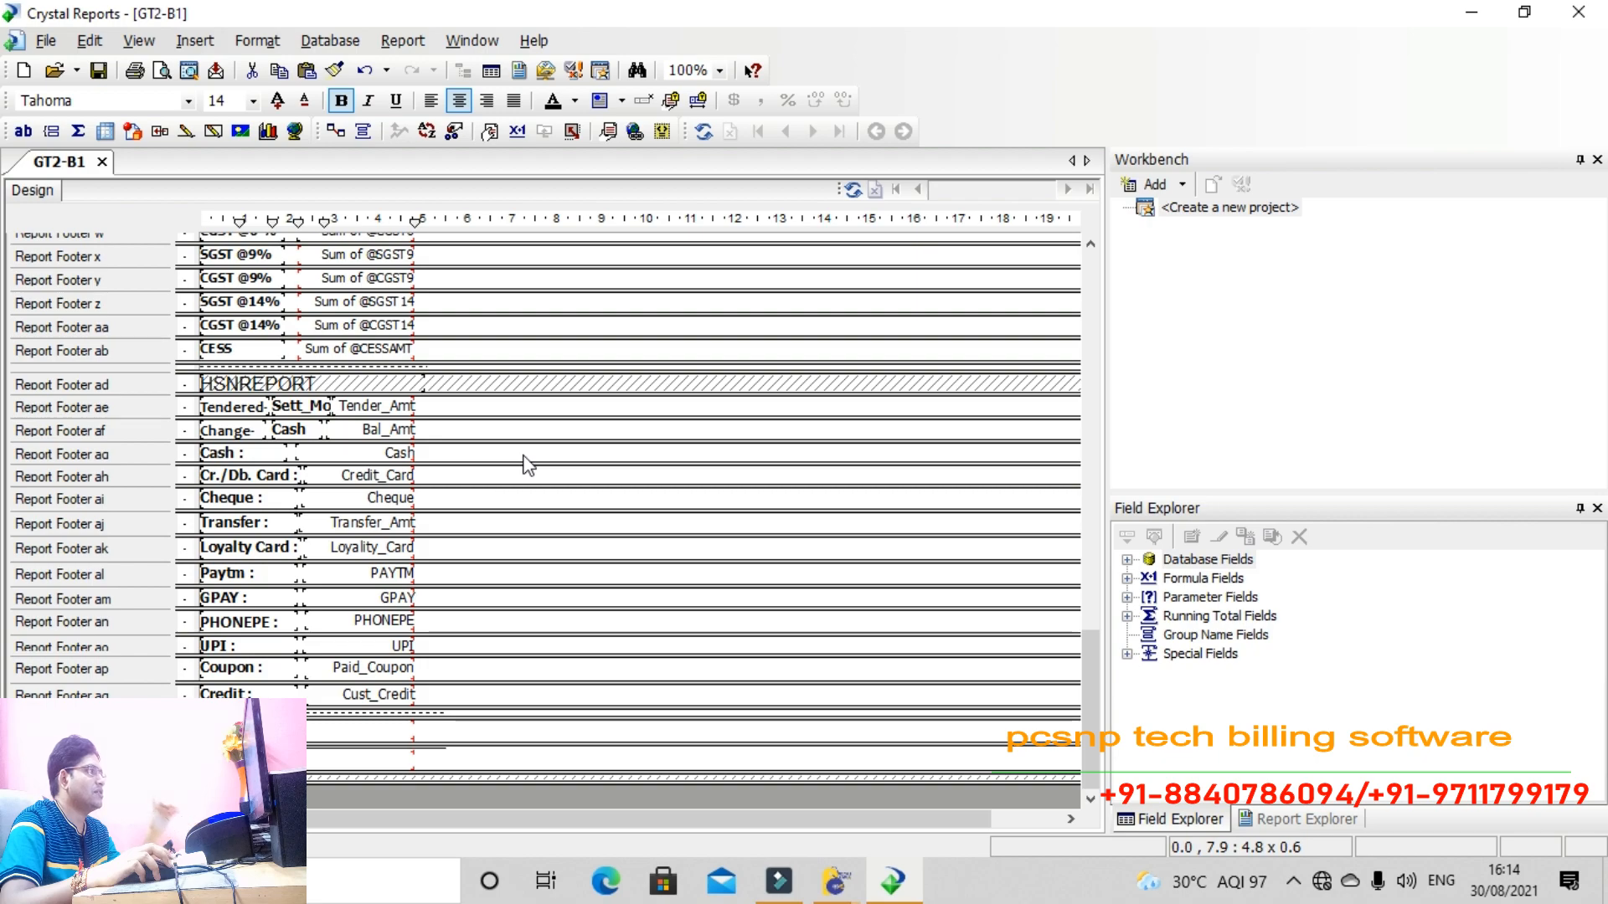
scroll(527, 465, up, 4)
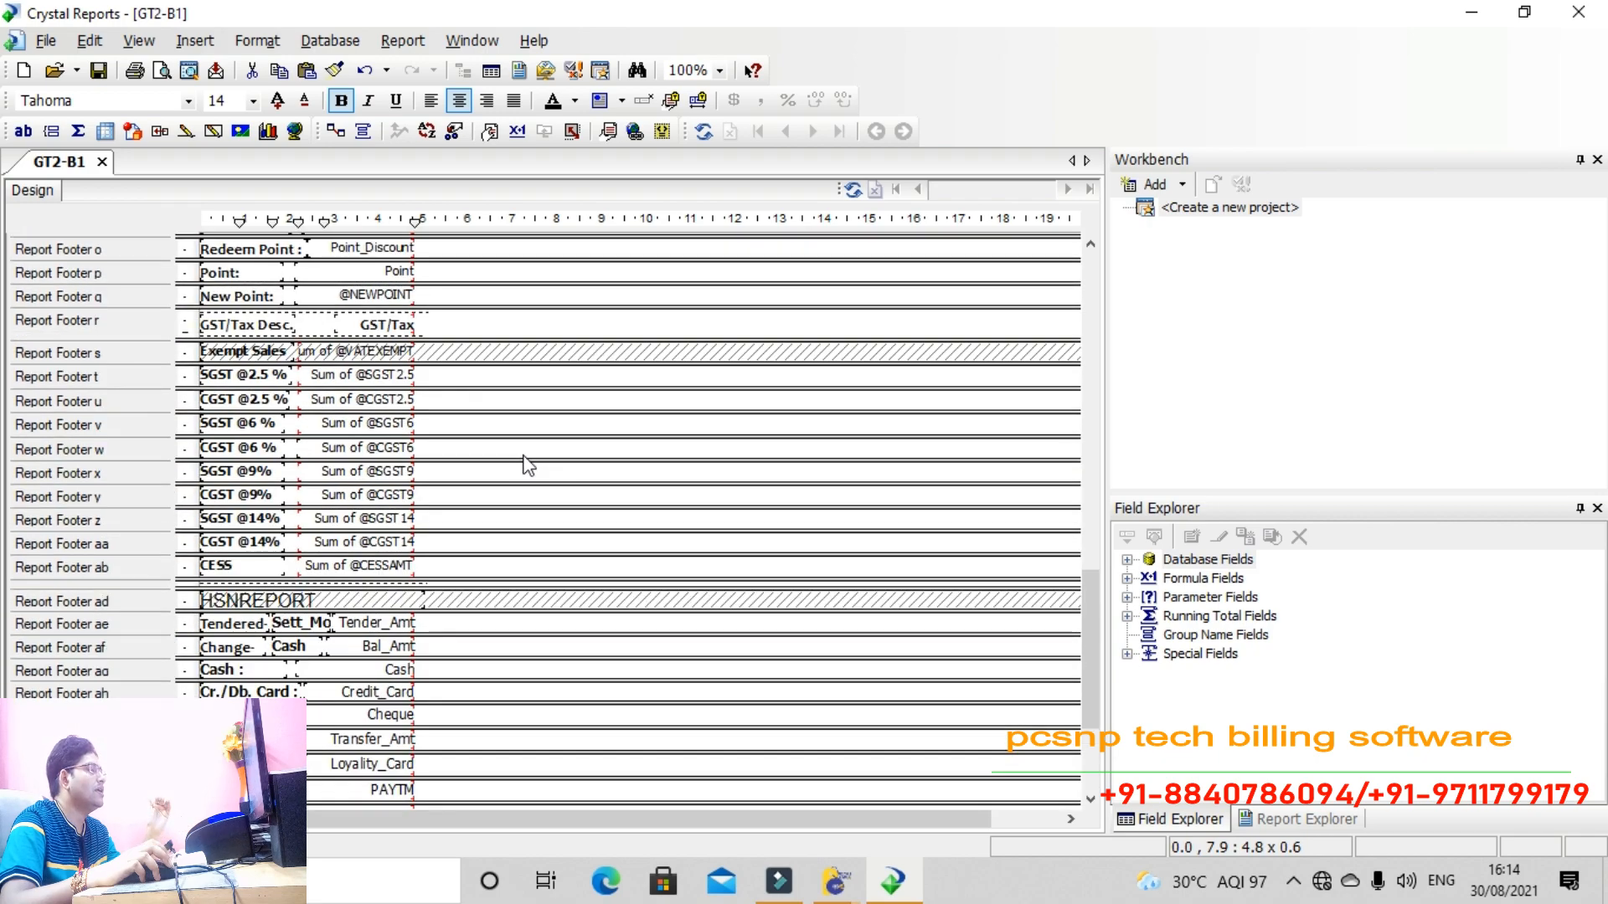
scroll(527, 465, up, 3)
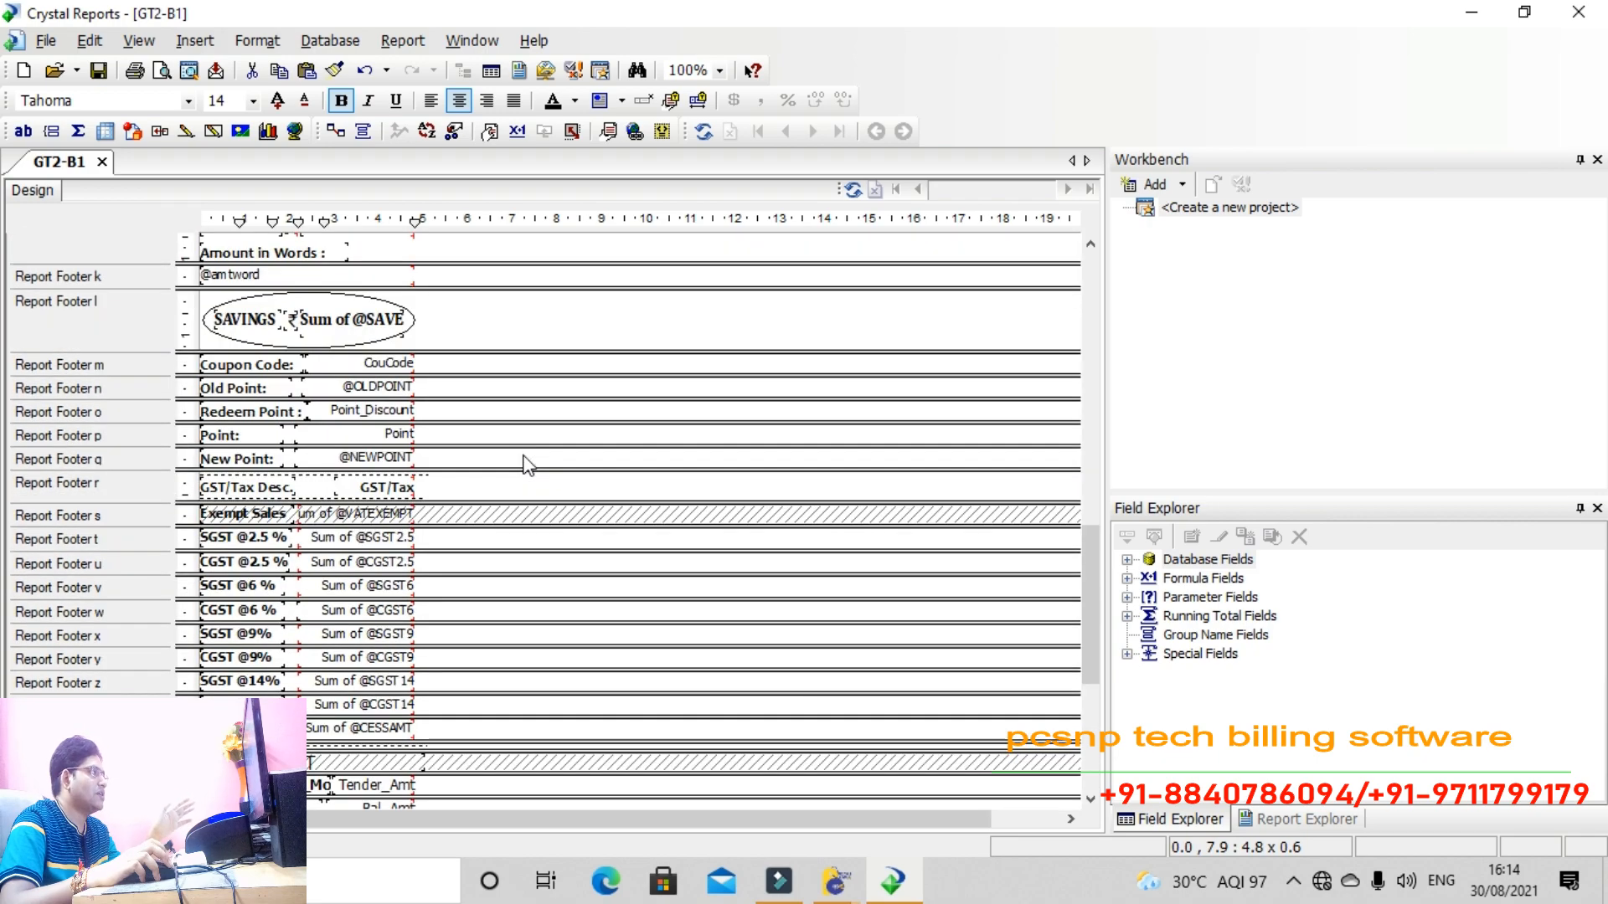
scroll(528, 465, up, 20)
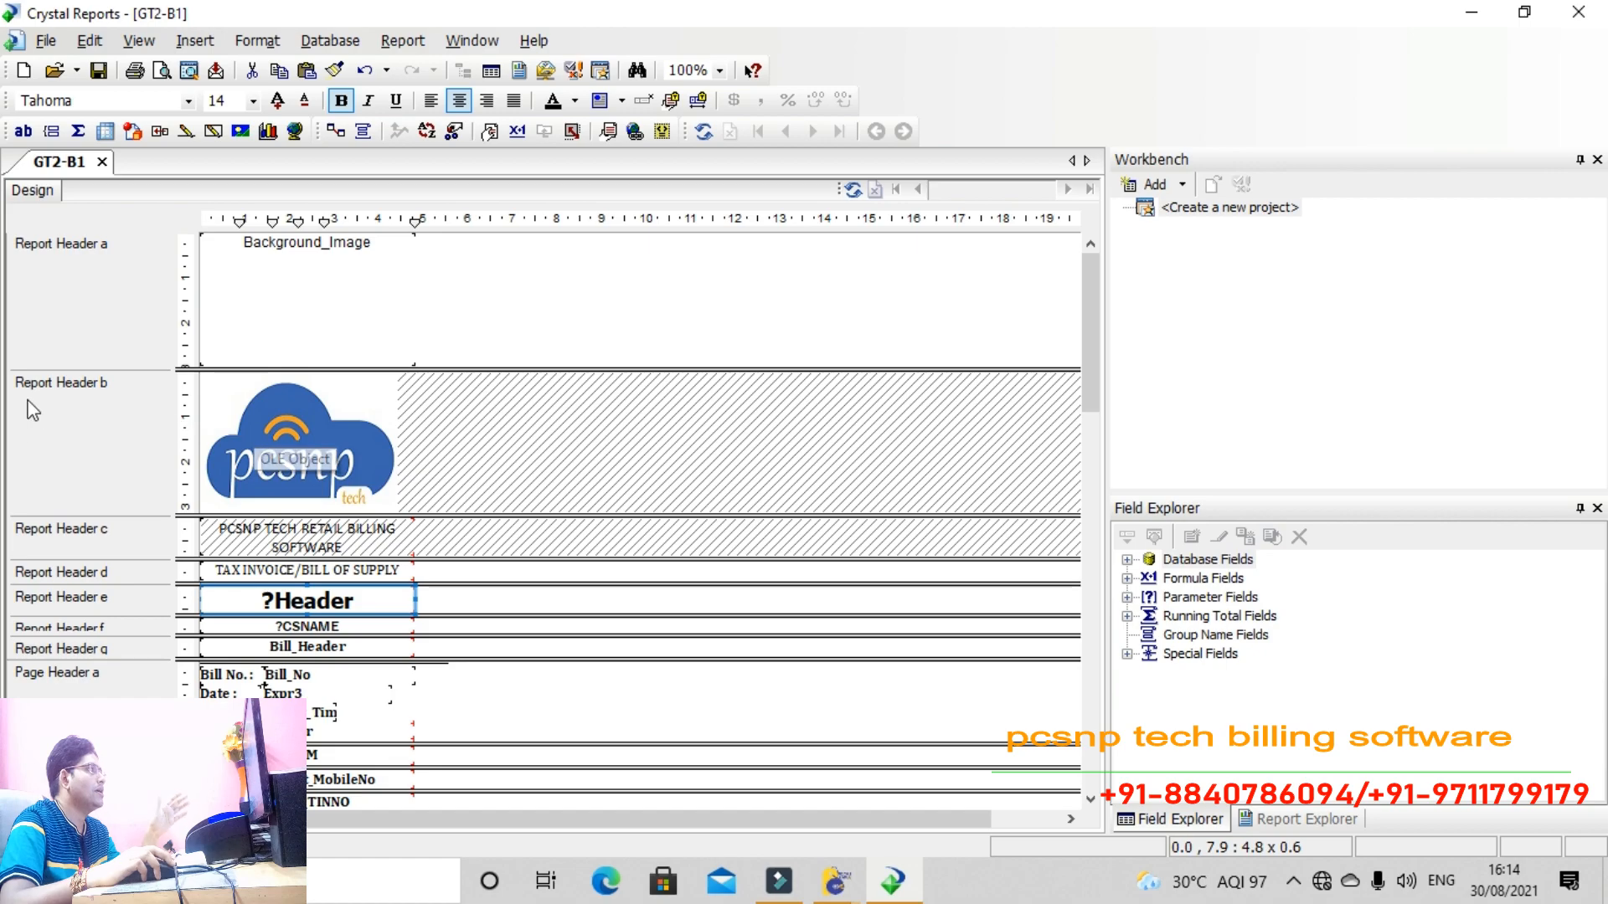
right_click(431, 431)
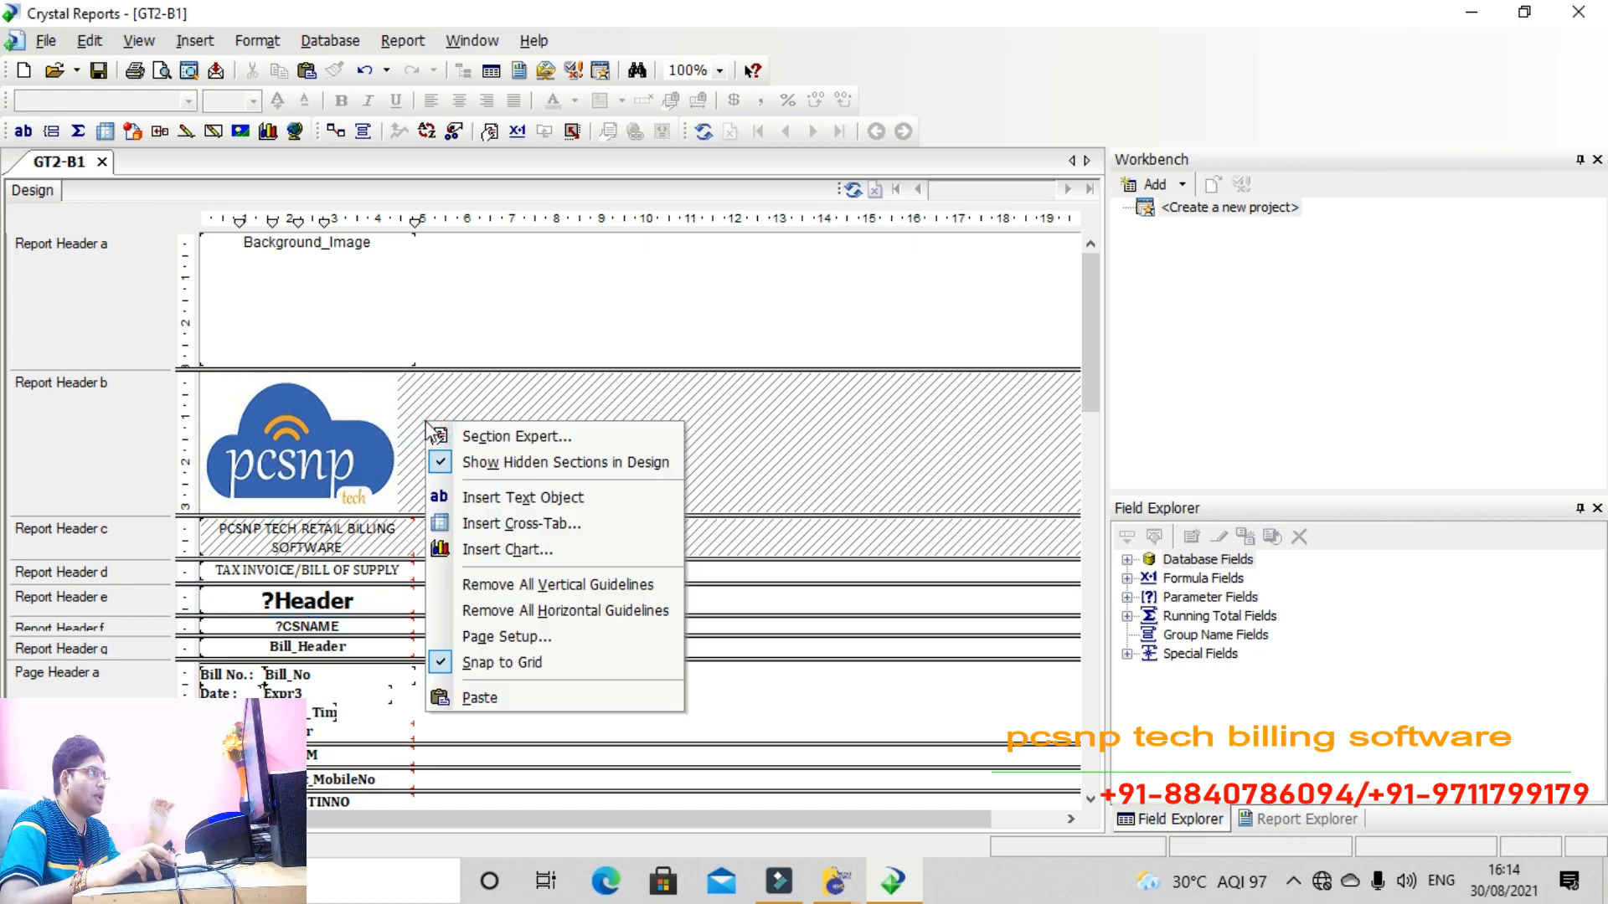
click(439, 436)
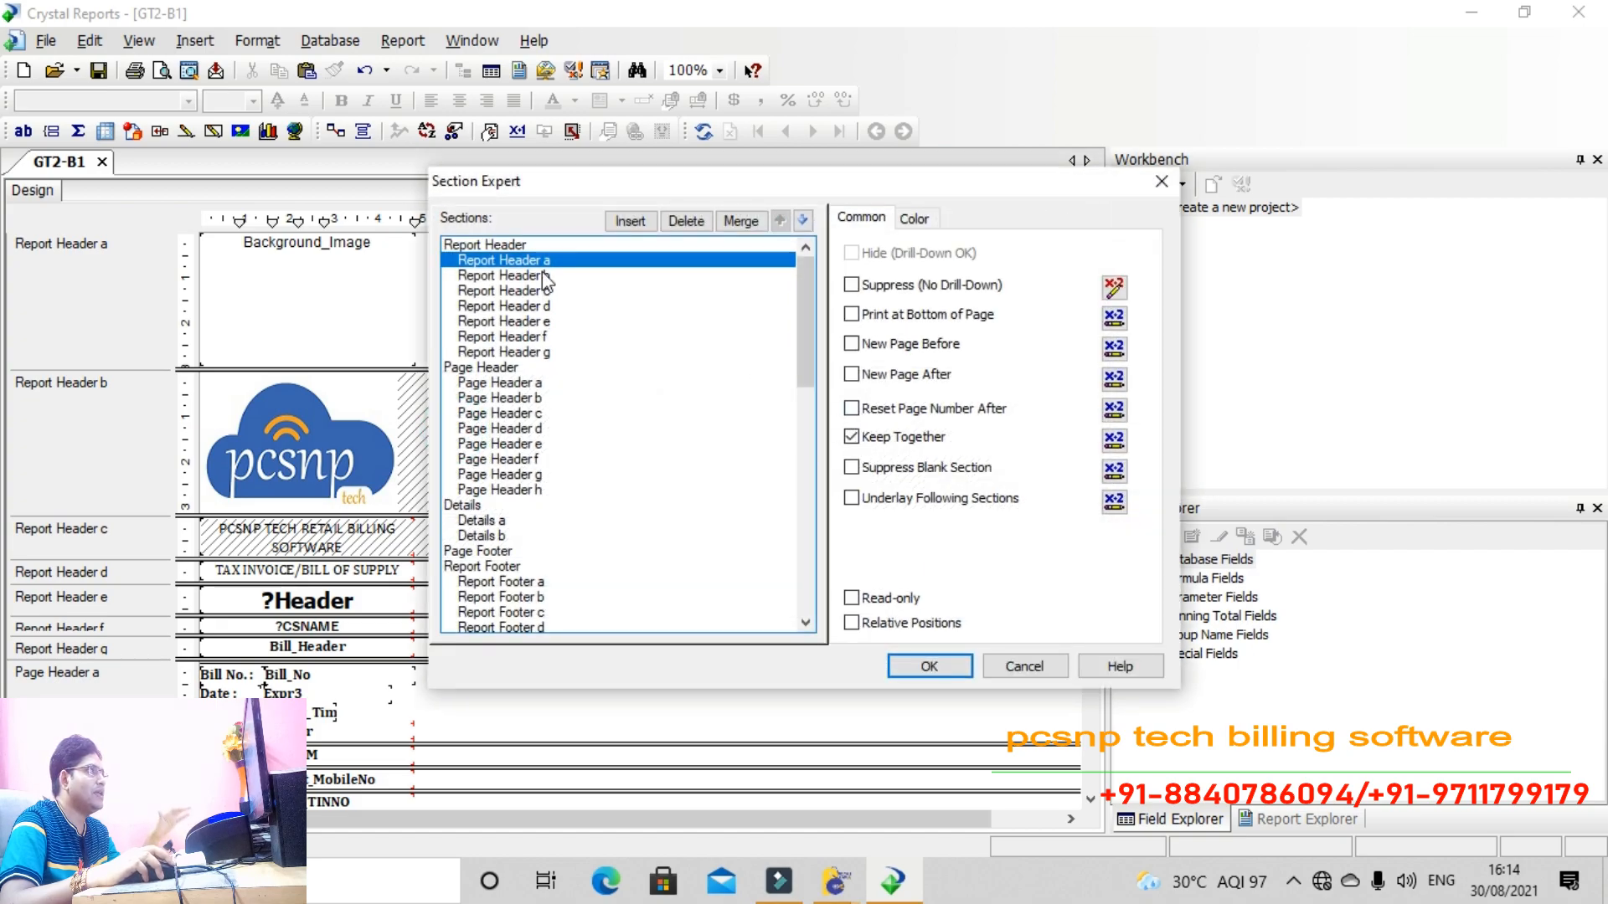
click(543, 277)
click(686, 221)
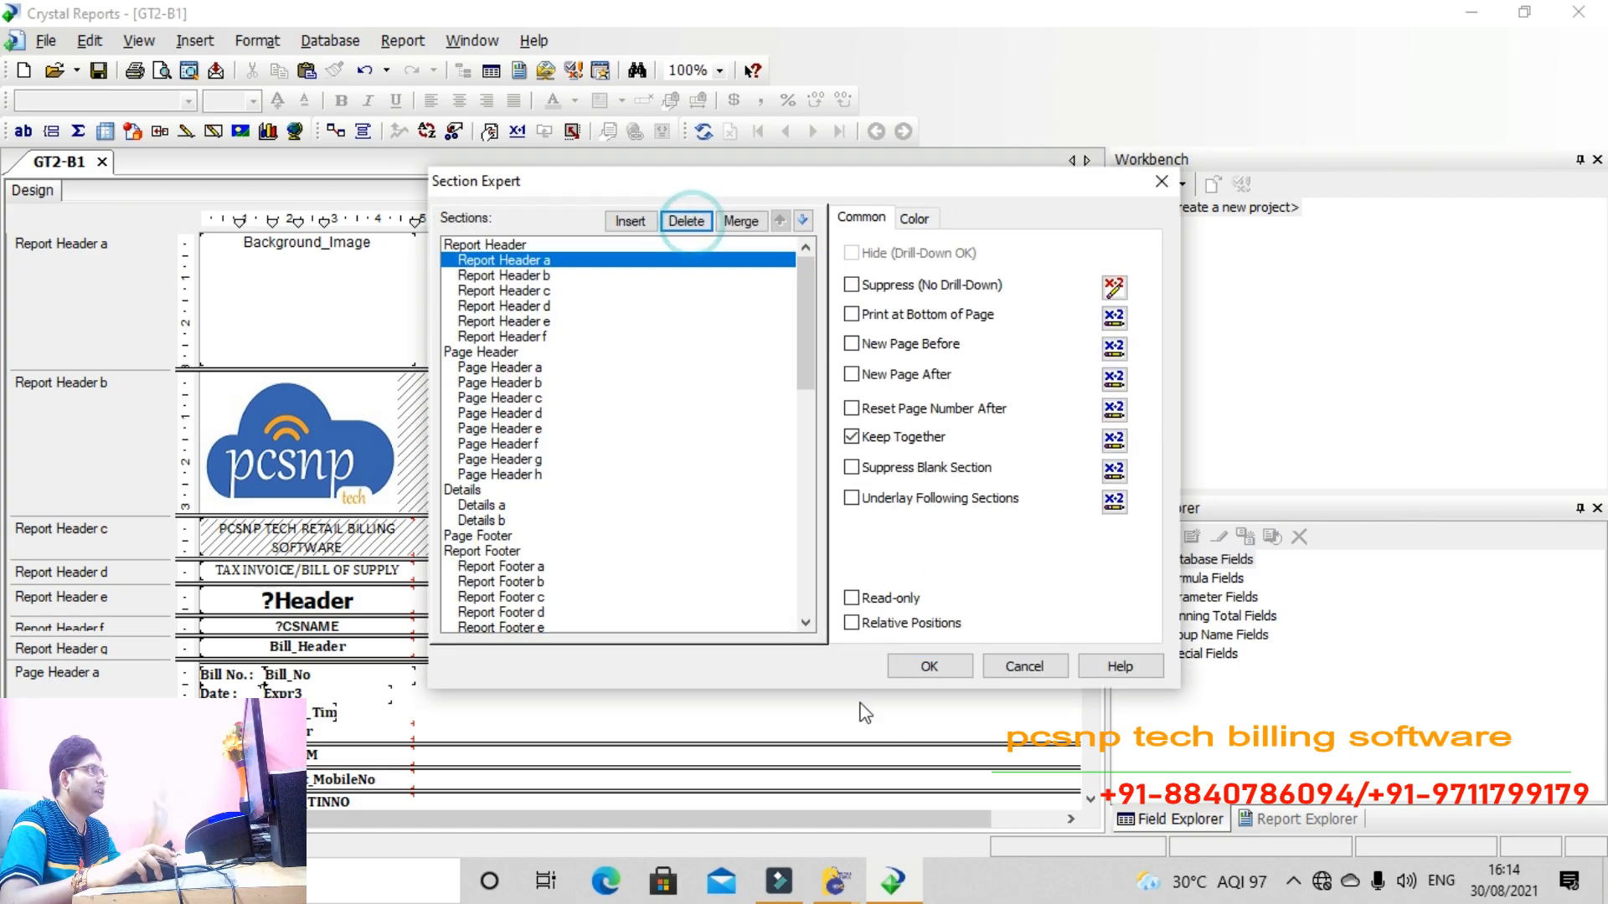
click(929, 666)
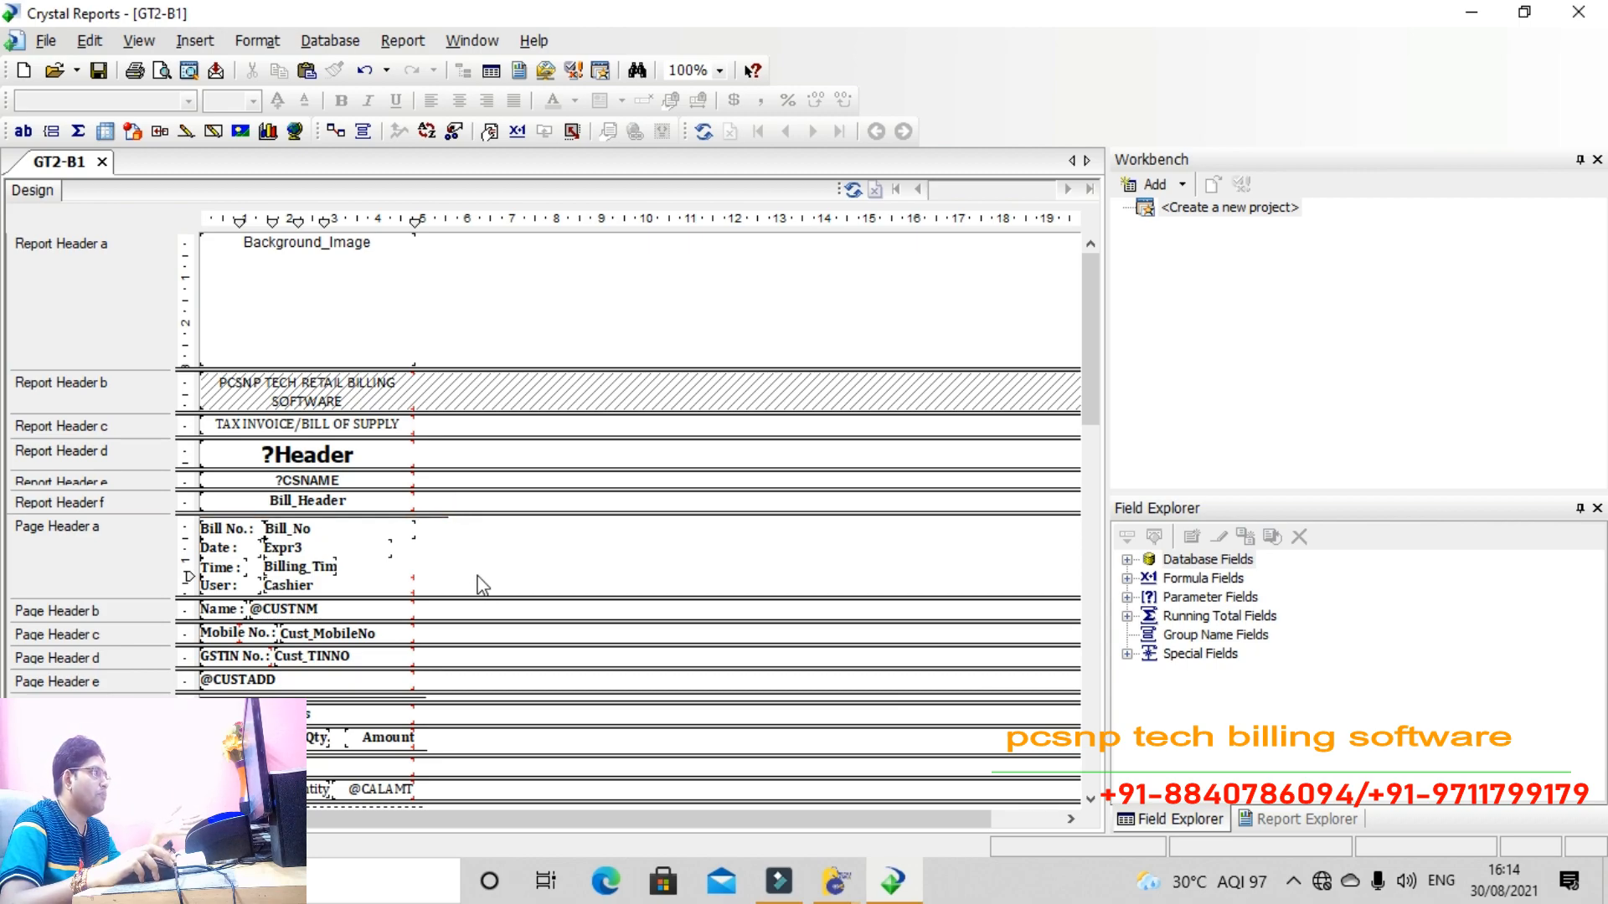
Delete the Billing_Tim field and its 'Time :' label from Page Header a
click(320, 570)
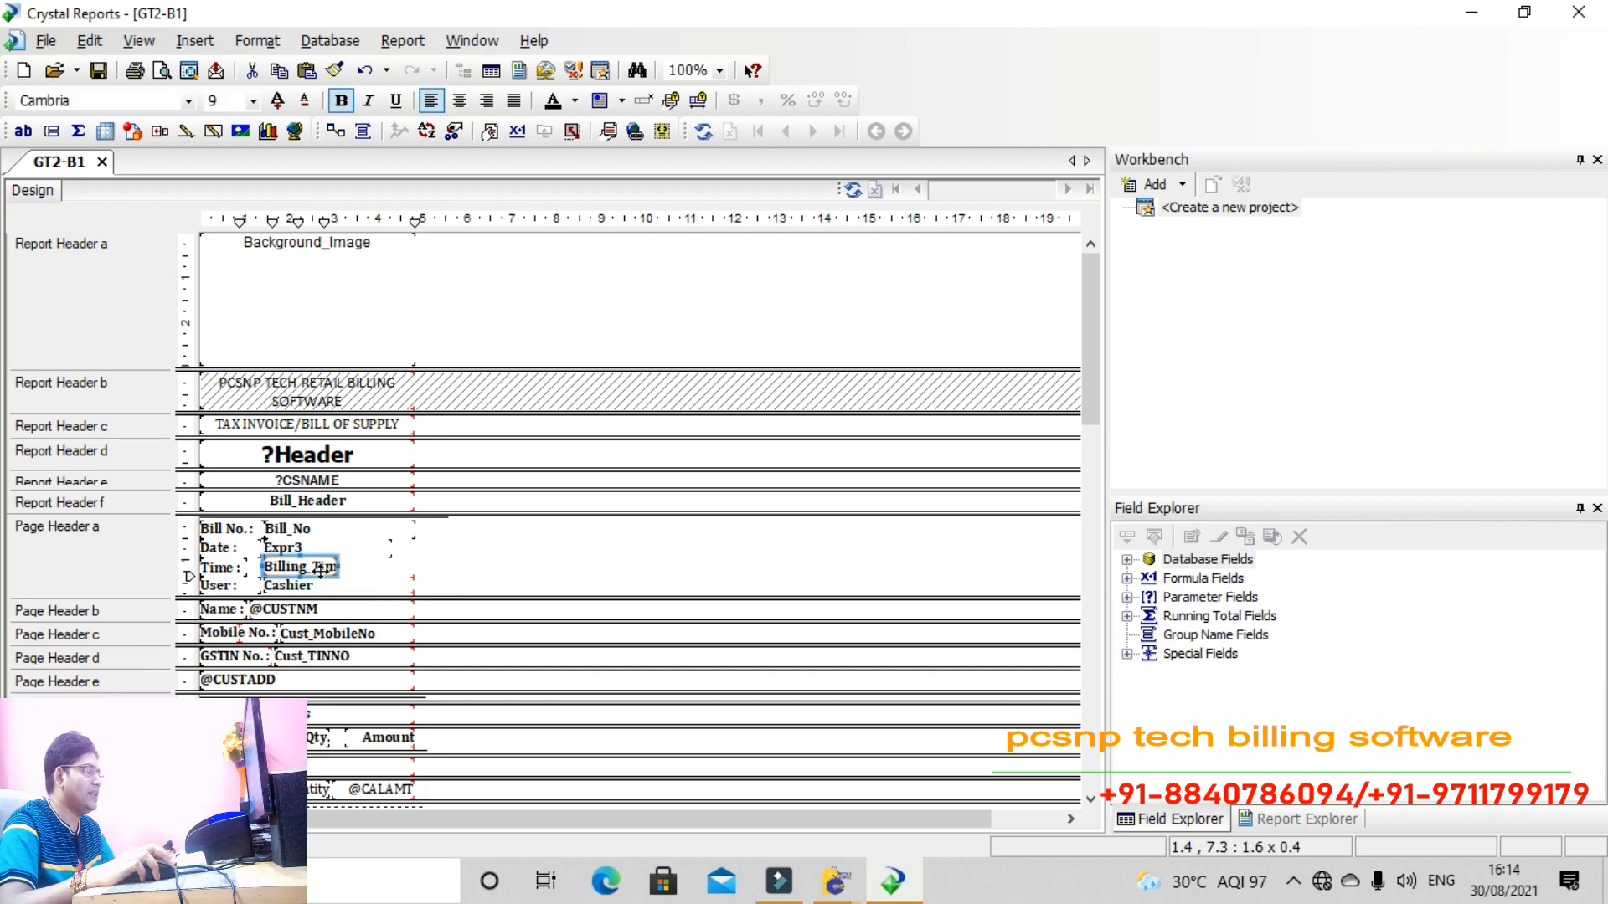
key(Delete)
click(236, 571)
key(Delete)
Move the 'User :' label and Cashier field up into the freed row
drag(452, 563, 223, 573)
key(ctrl+z)
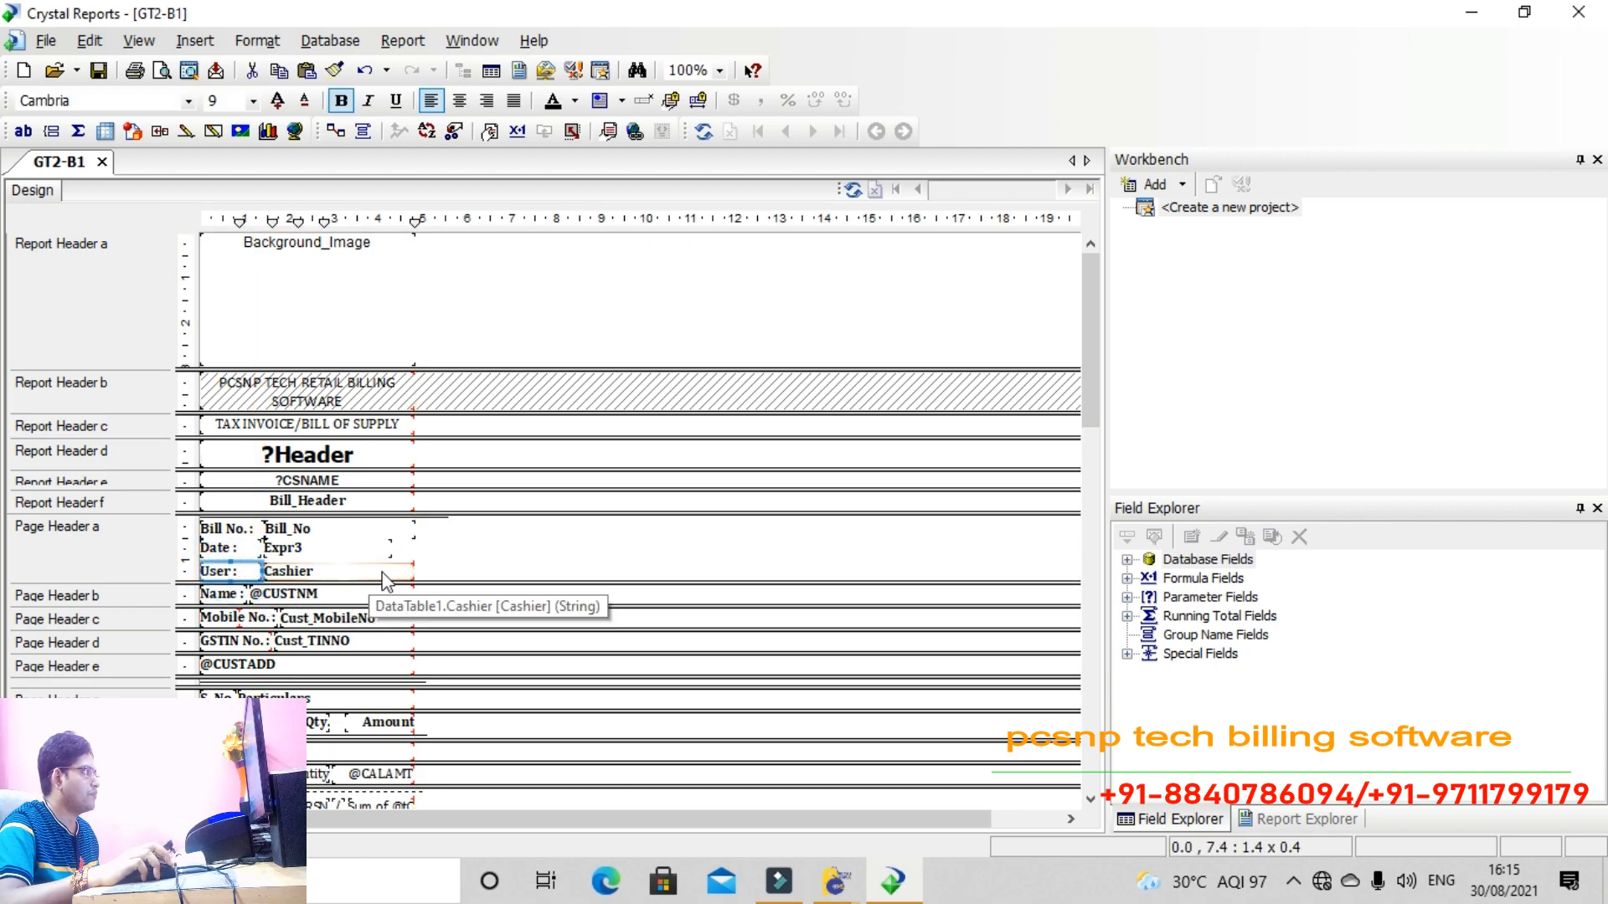
click(470, 564)
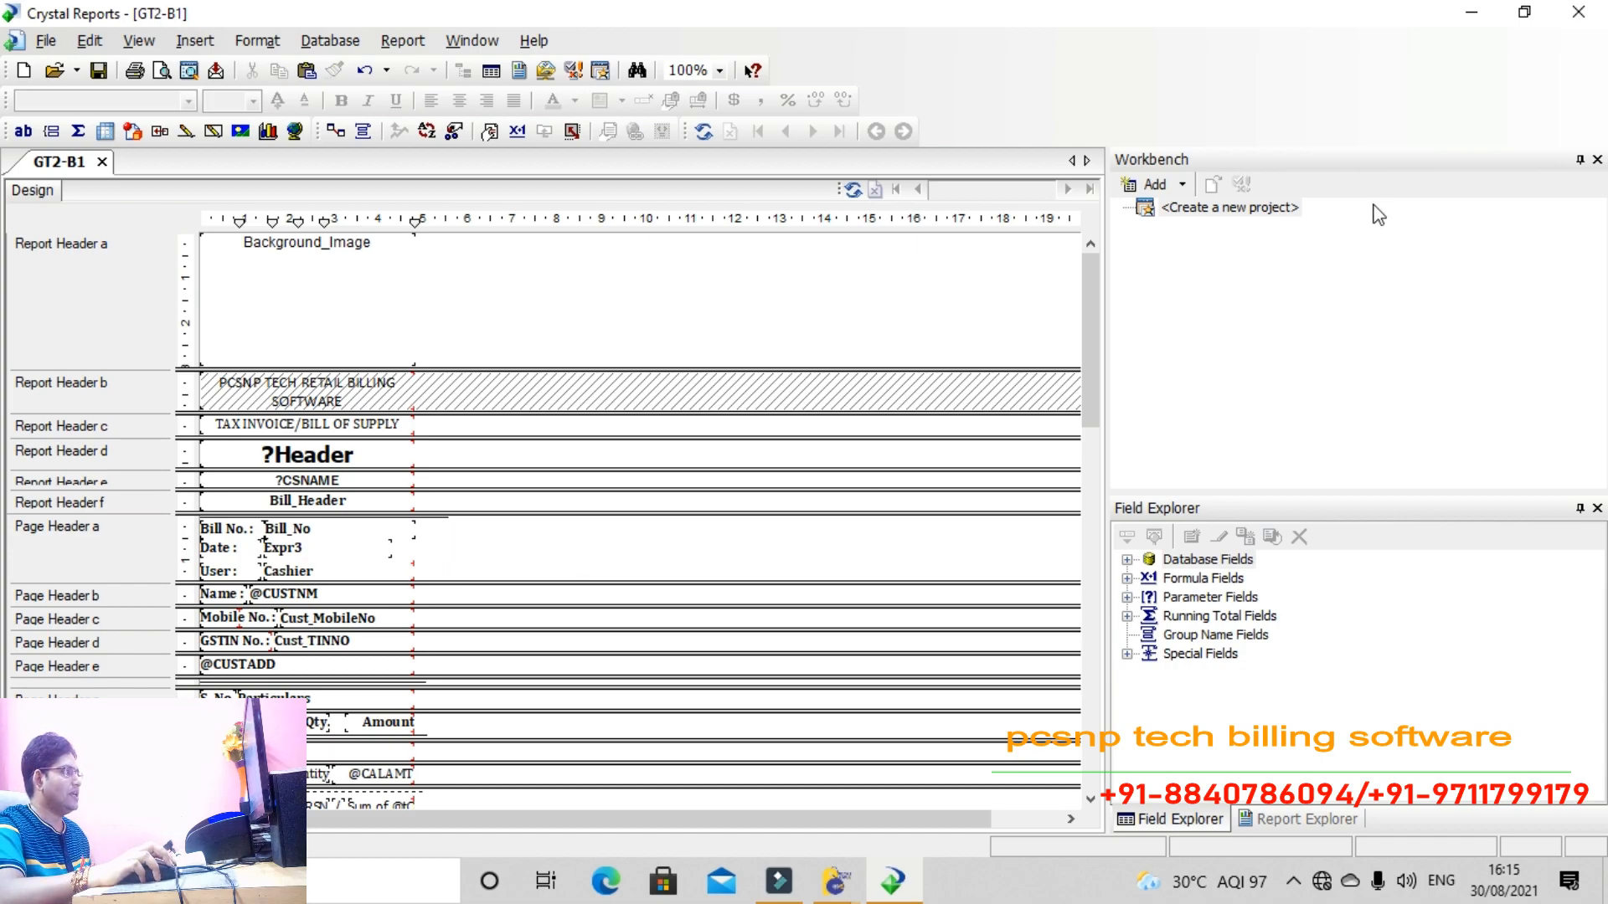
Close Crystal Reports saving GT2-B1.rpt, and return to the Reprint Bill window
click(1578, 12)
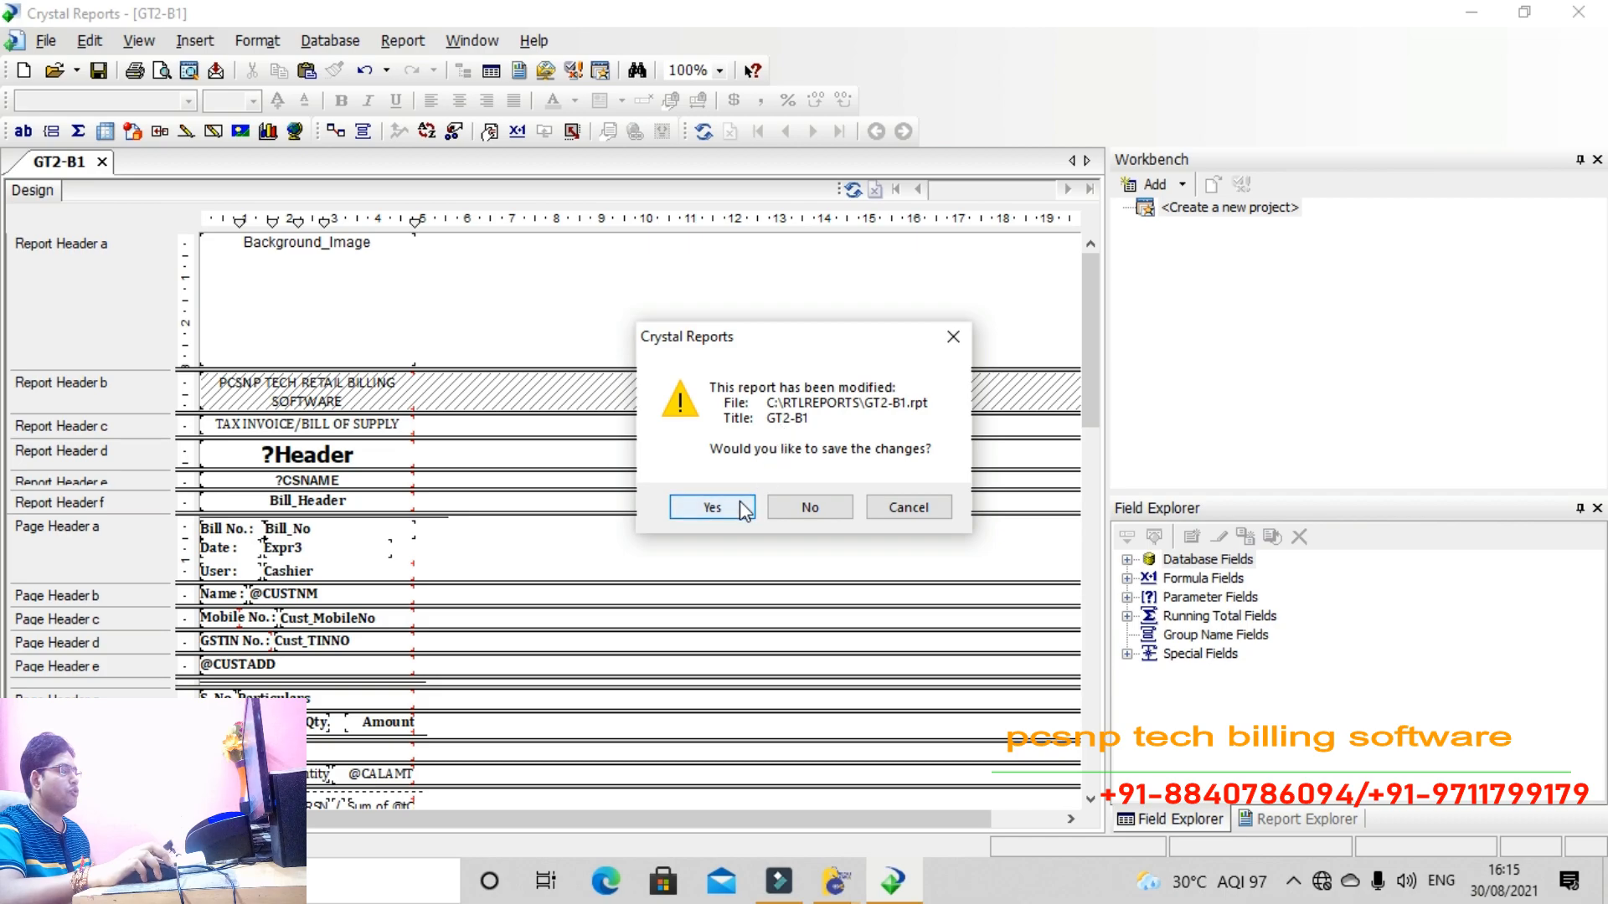
click(742, 508)
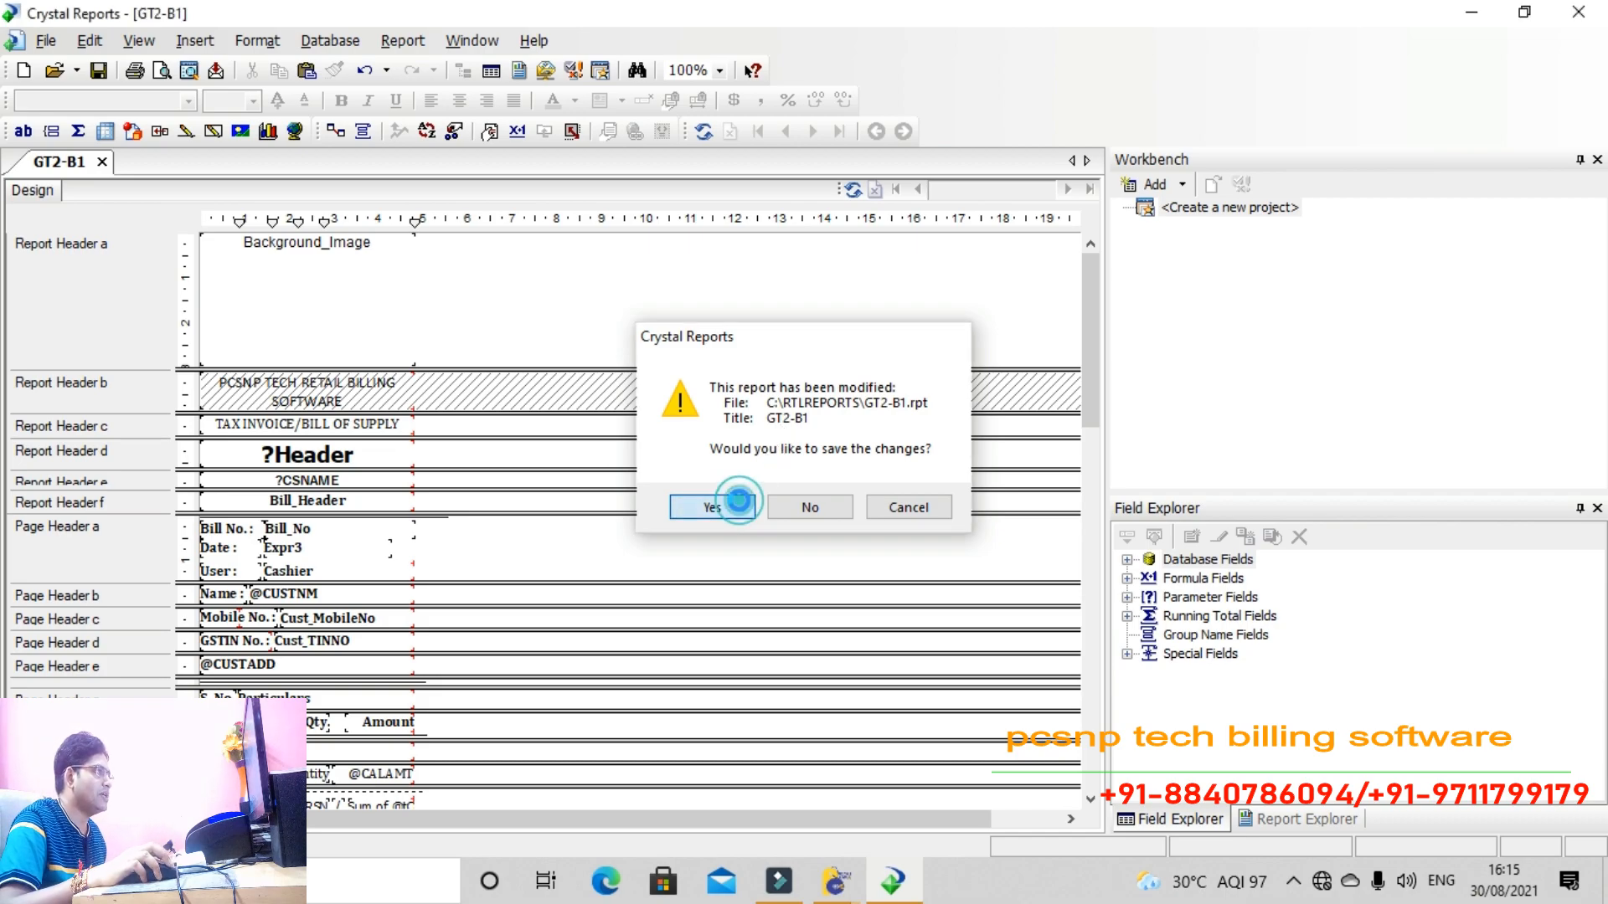
mouse_move(842, 886)
click(938, 808)
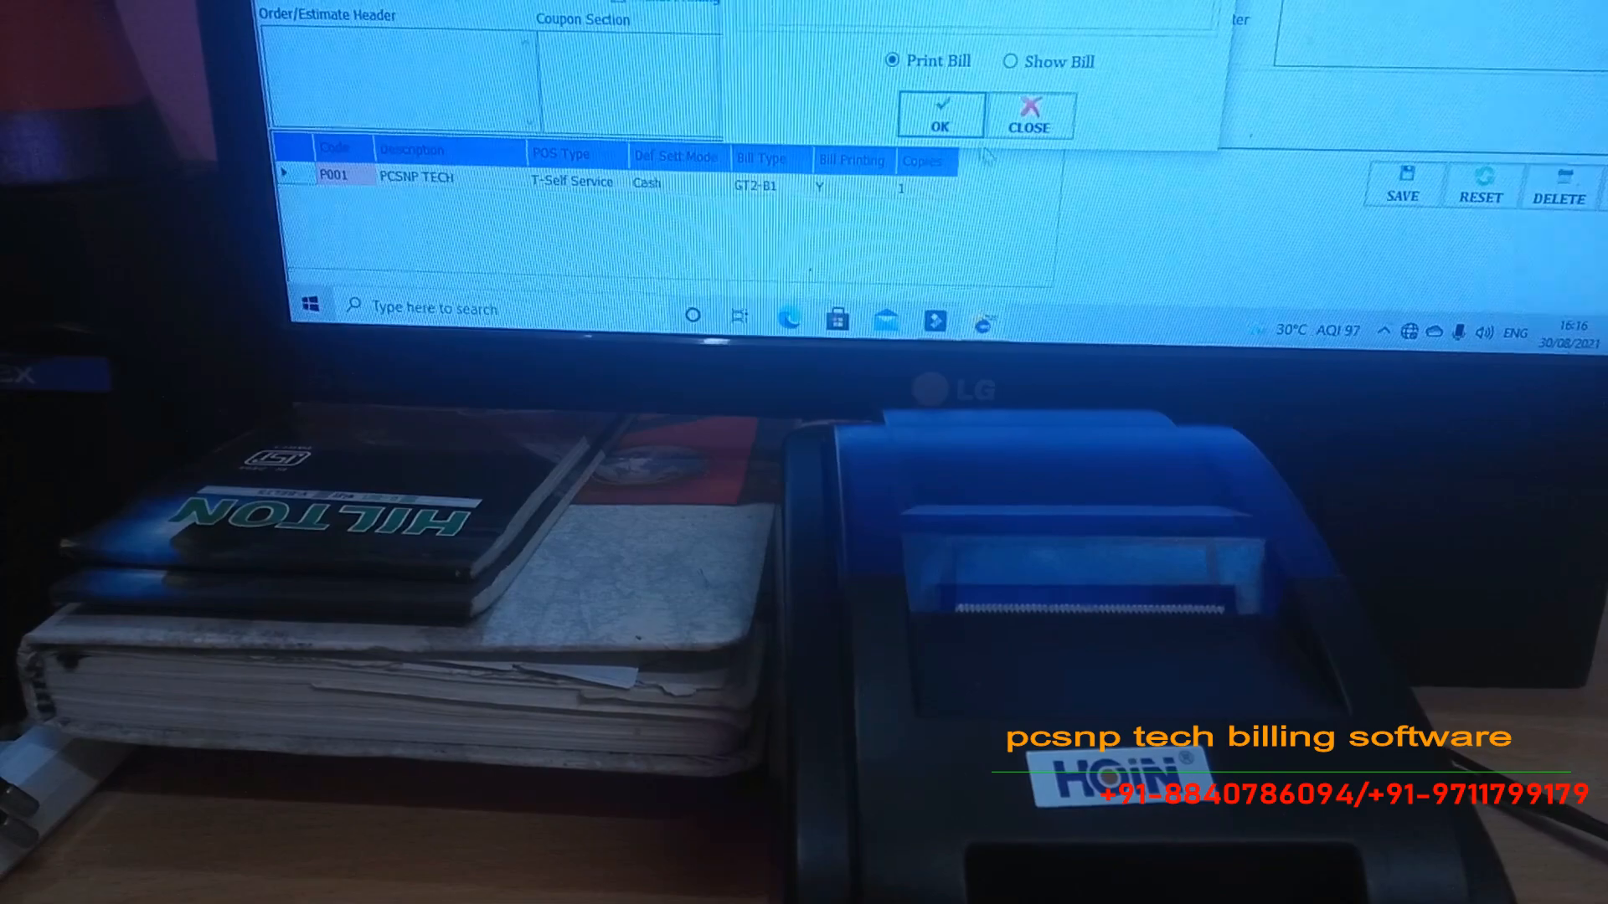
Print bill B61 as a duplicate copy on the thermal receipt printer
click(940, 113)
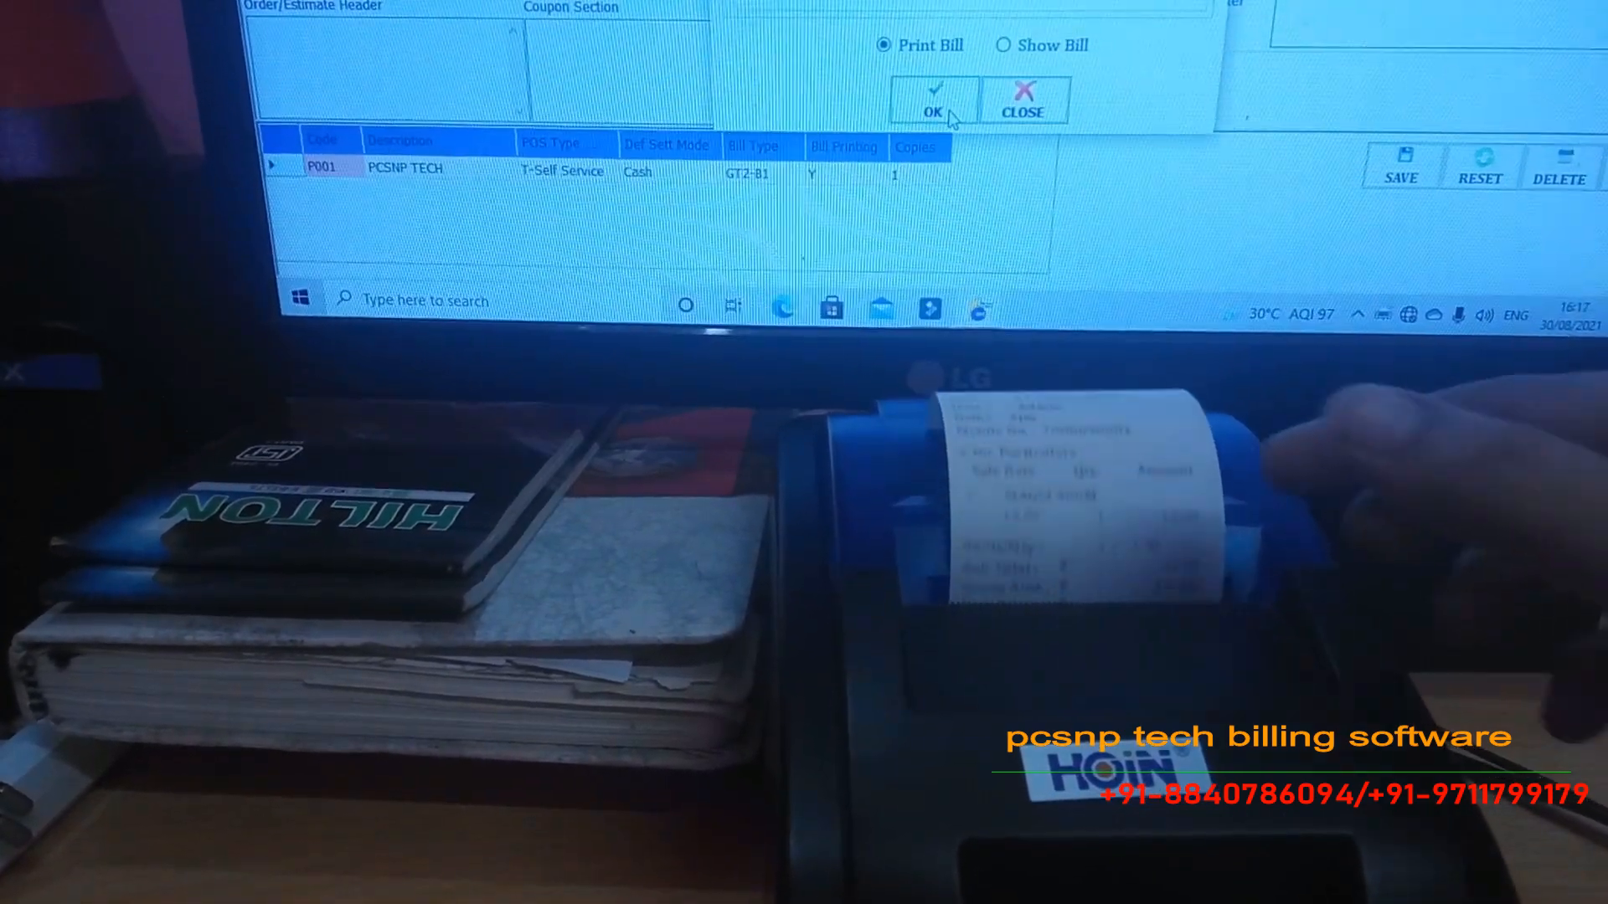